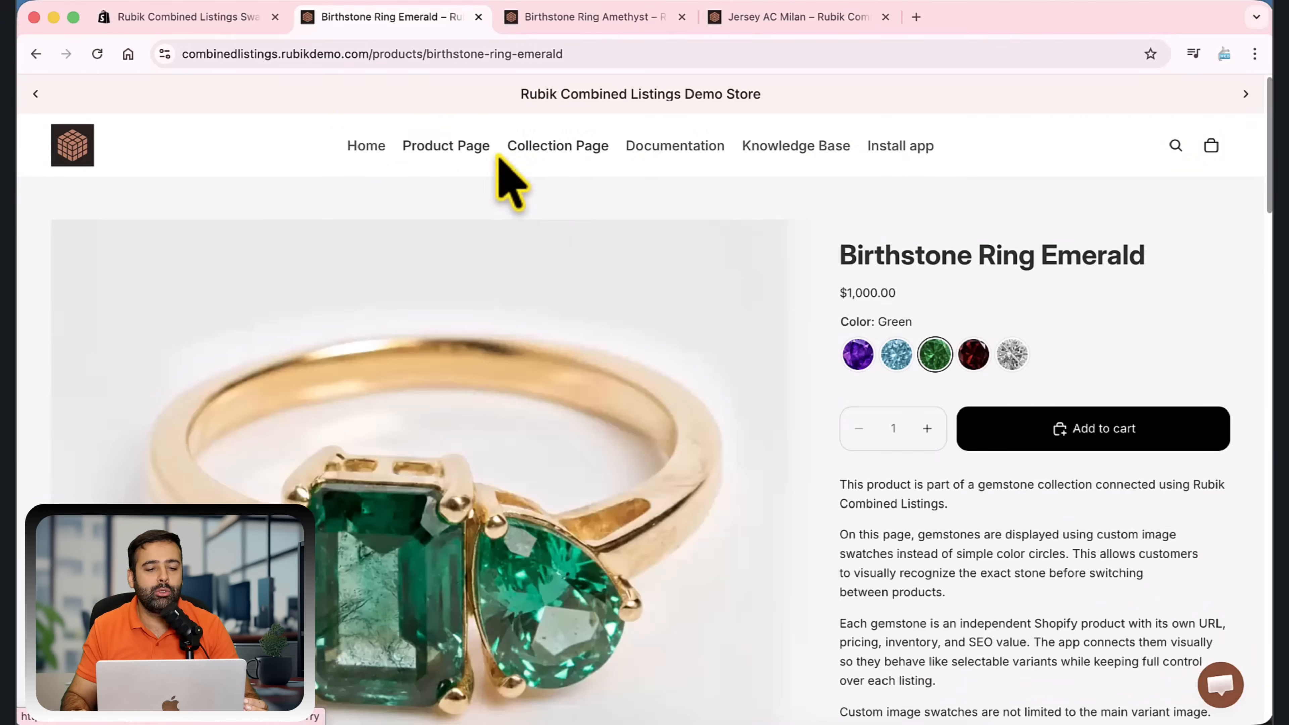
Review the Rubik Combined Listings Swatch page in the Shopify App Store, checking its pricing and feature highlights
click(234, 21)
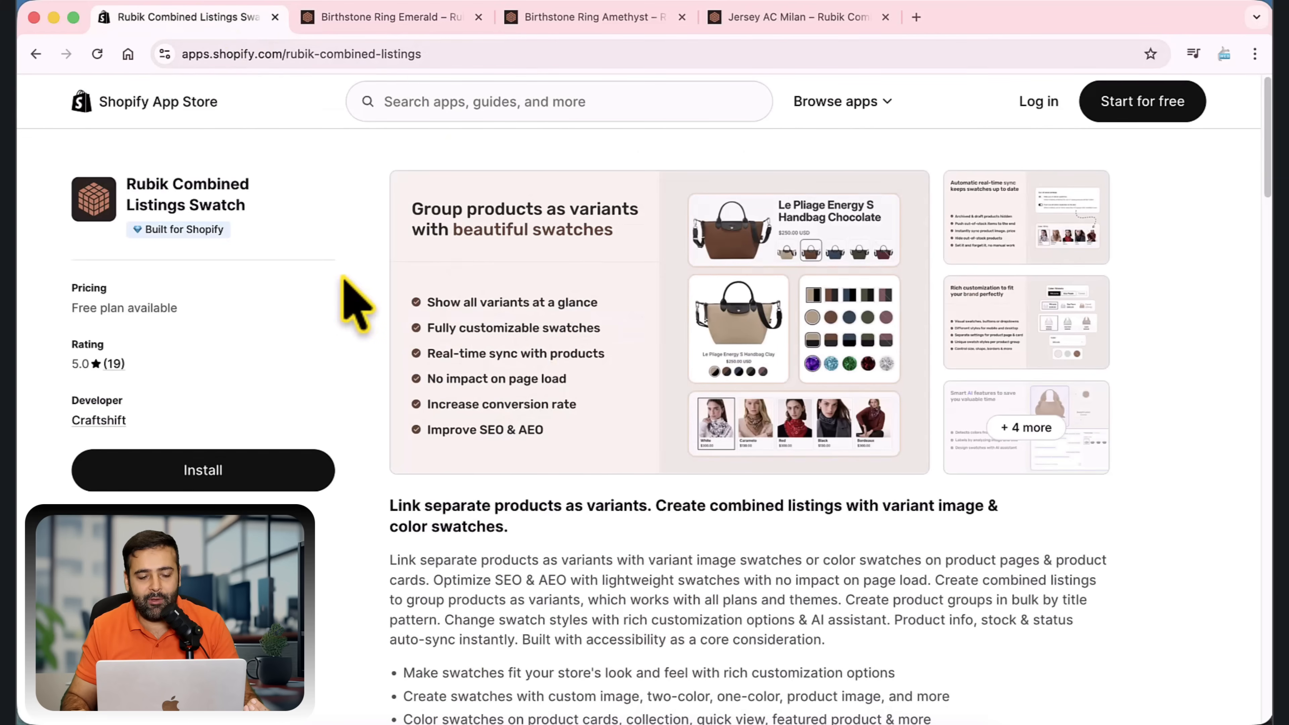
mouse_move(222, 231)
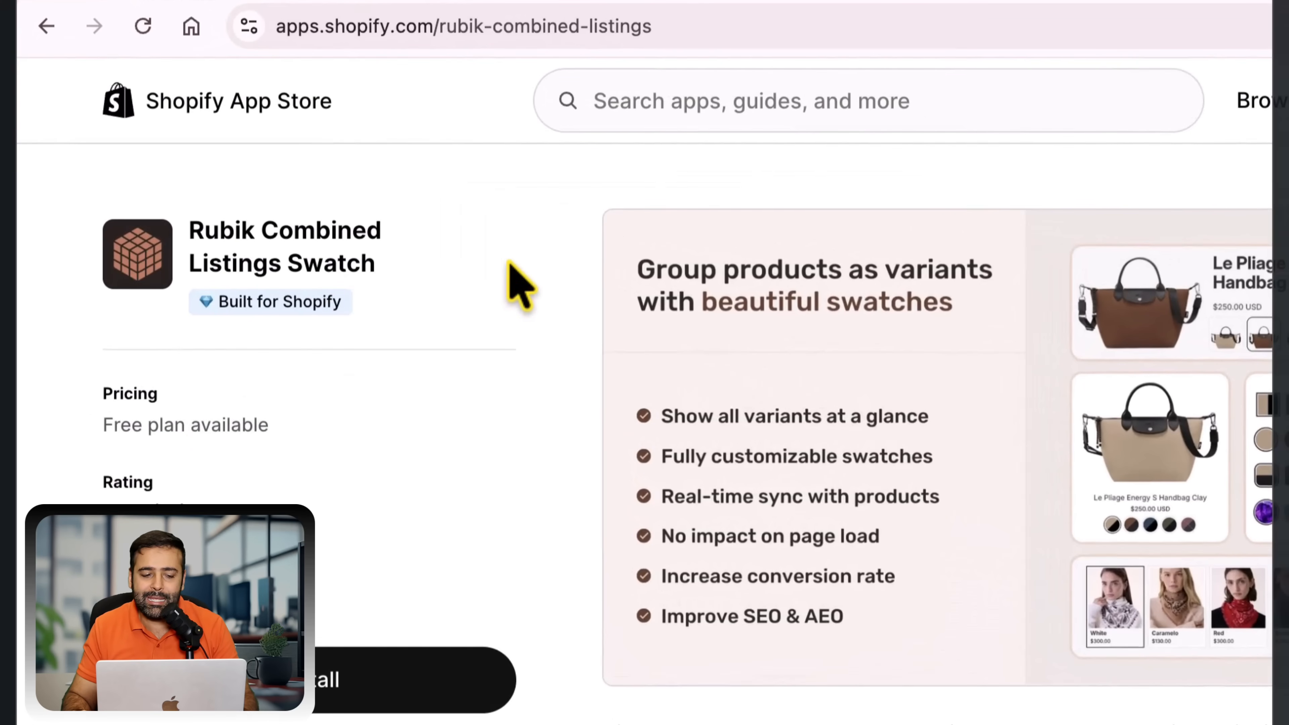
drag(272, 425, 108, 418)
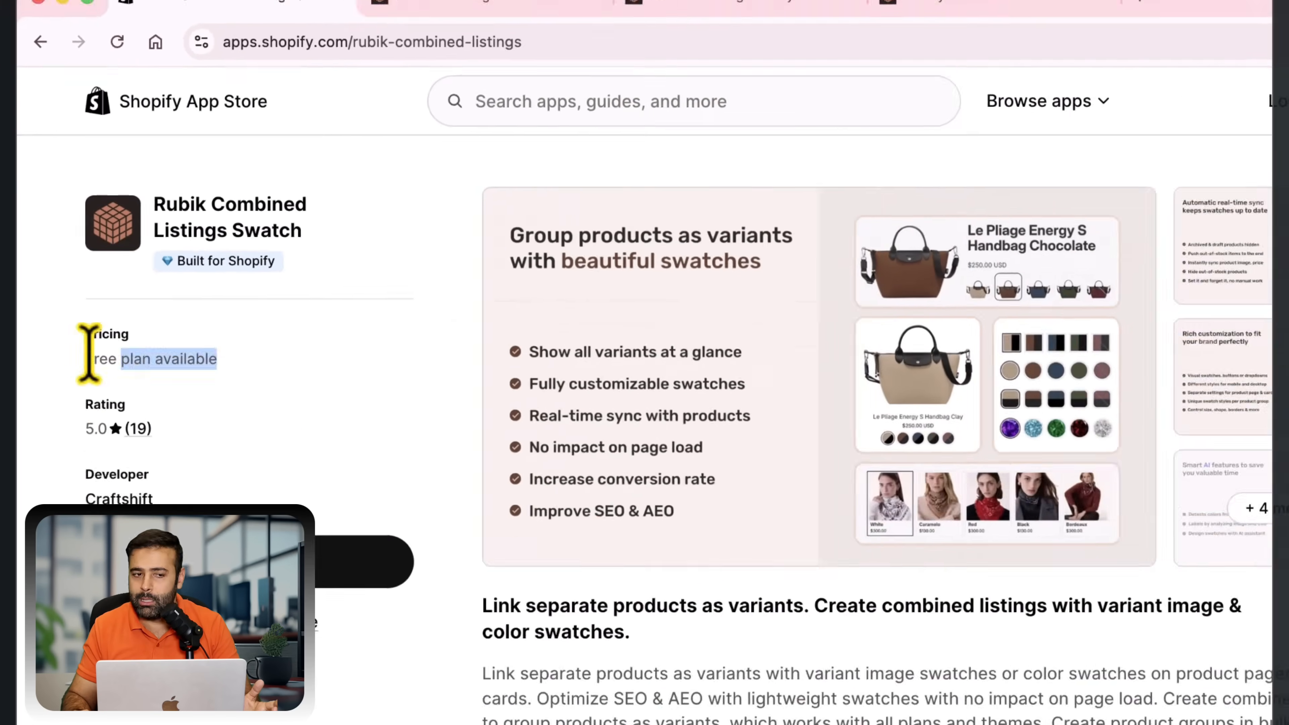
drag(88, 353, 84, 359)
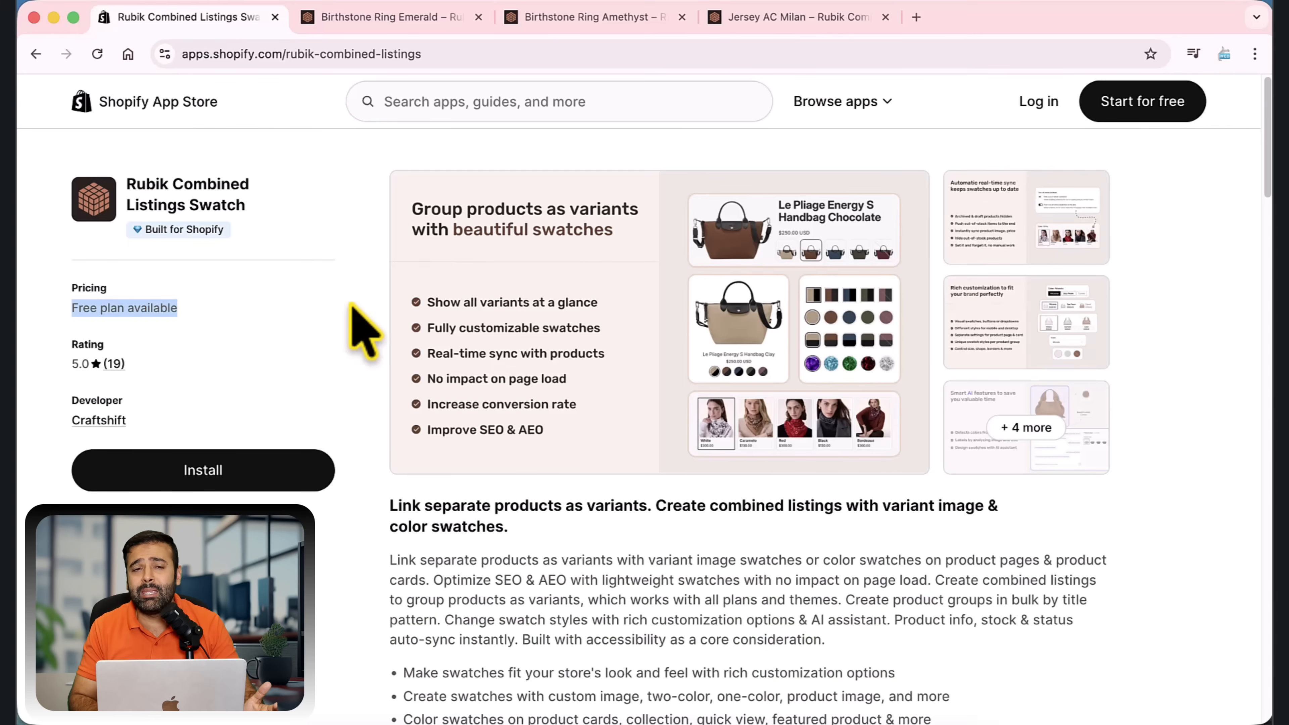
click(348, 304)
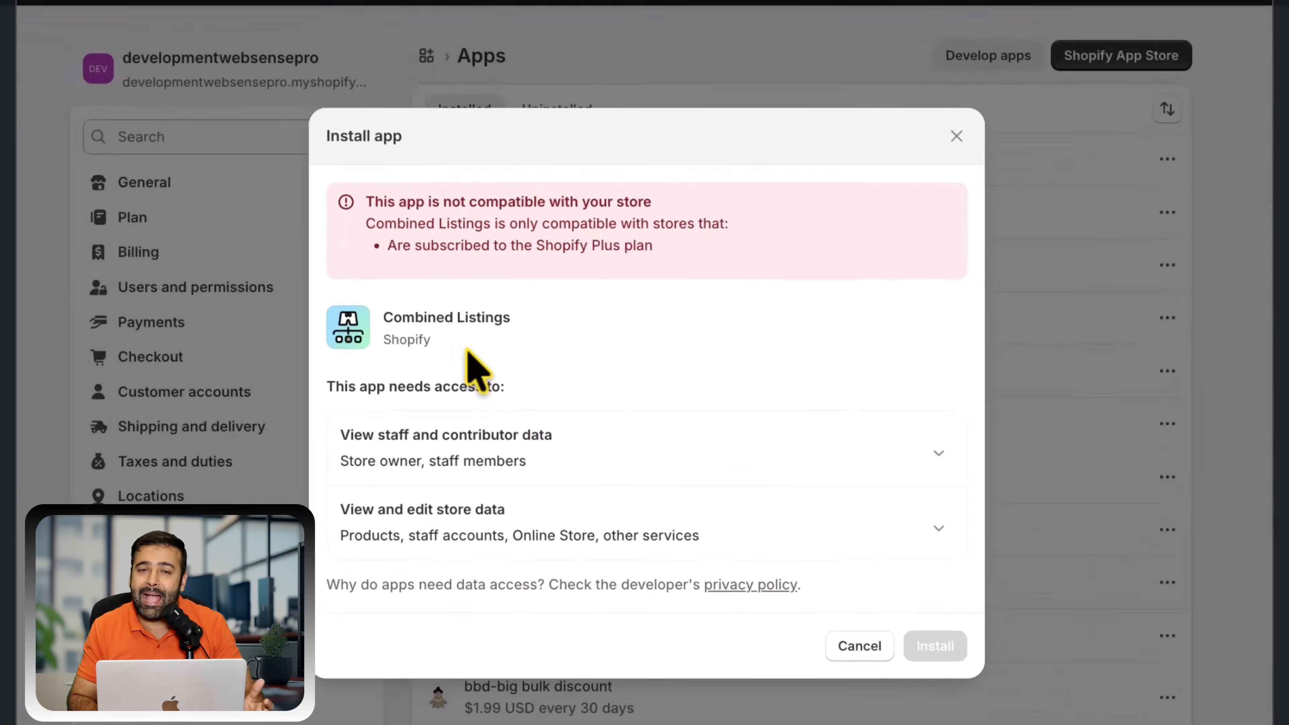
drag(385, 321, 535, 368)
drag(357, 233, 628, 234)
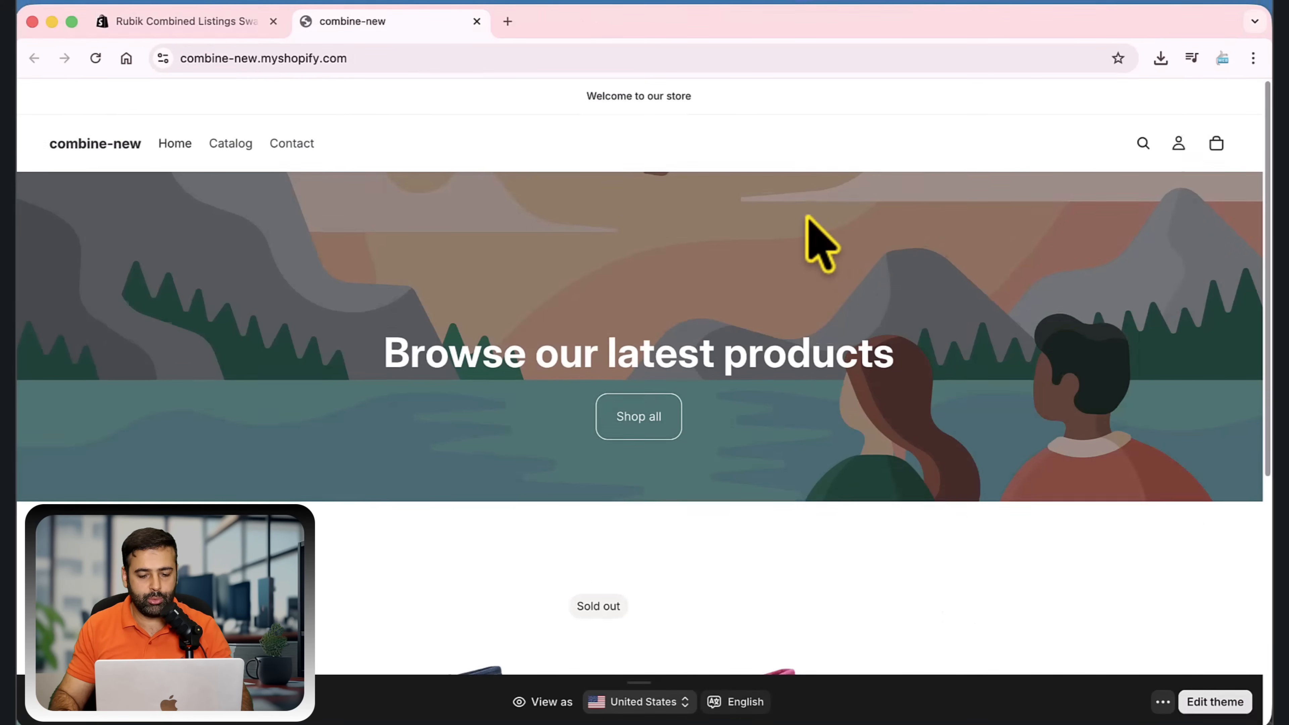
Look through the combine-new storefront's products and inspect the Boot Mini Chestnut product page for its available options
scroll(819, 244, down, 5)
scroll(812, 213, down, 2)
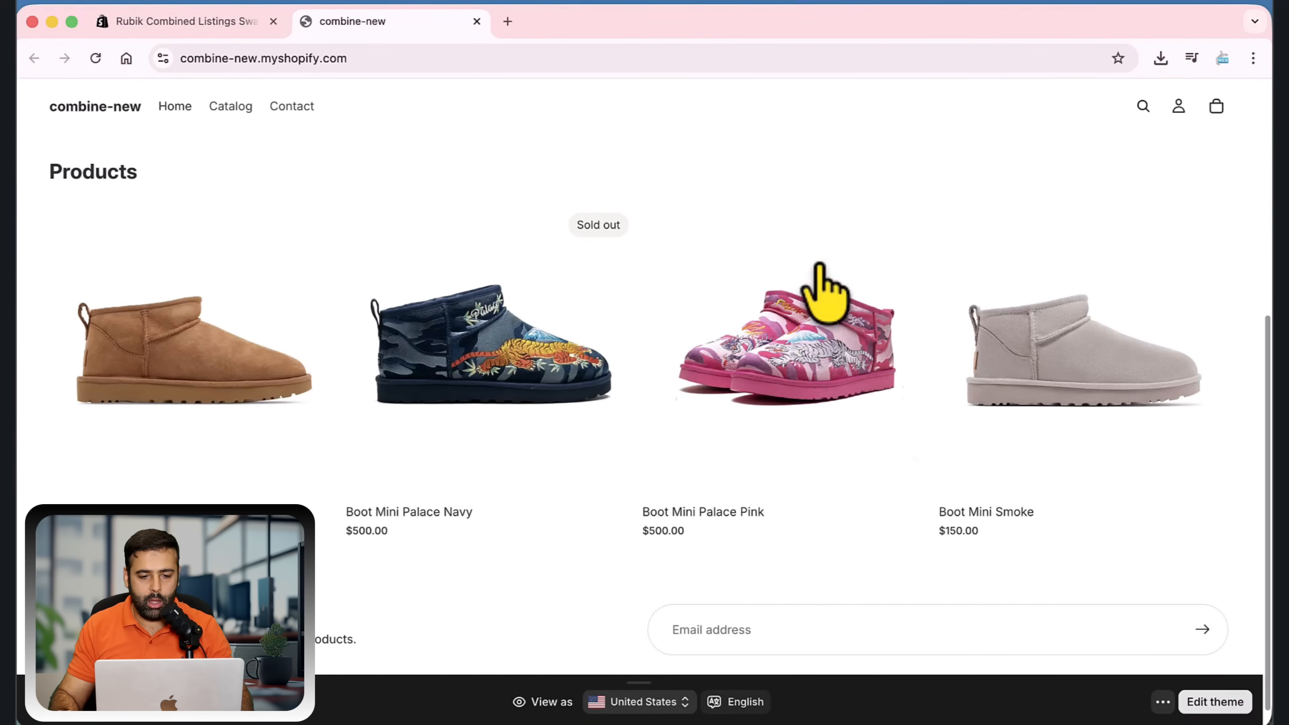
scroll(1167, 310, down, 1)
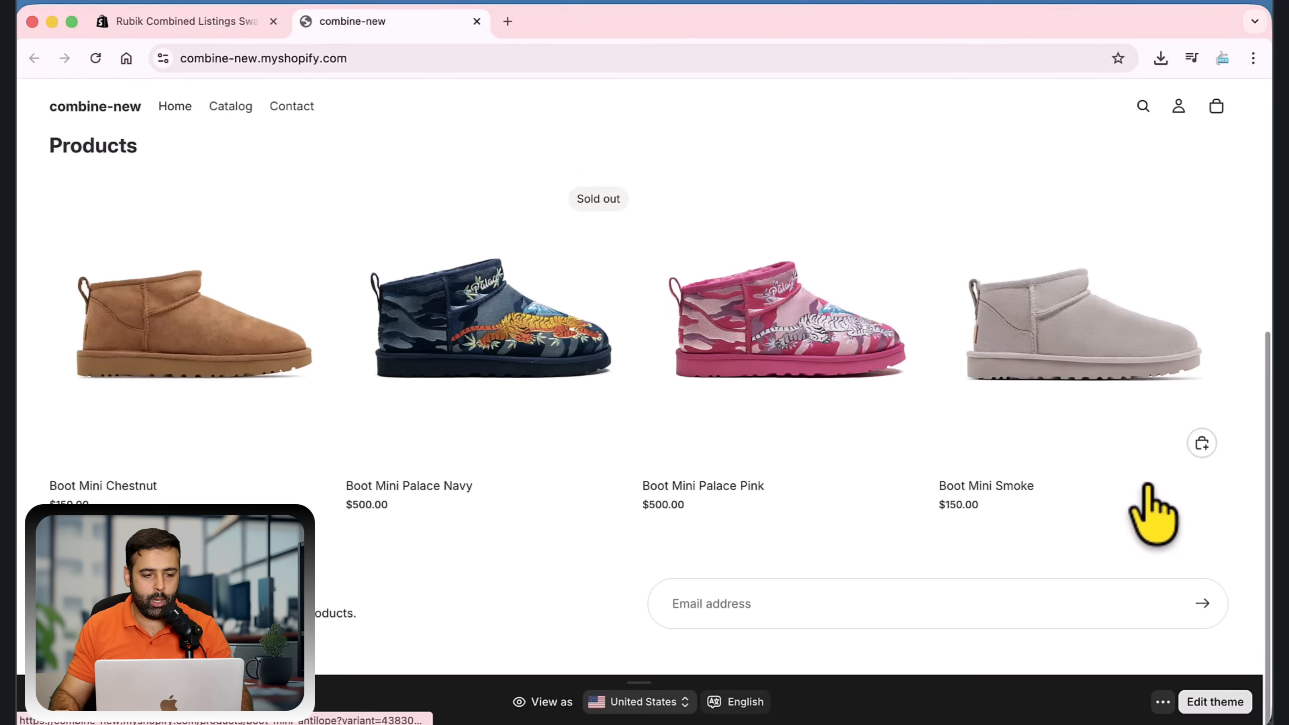
click(272, 350)
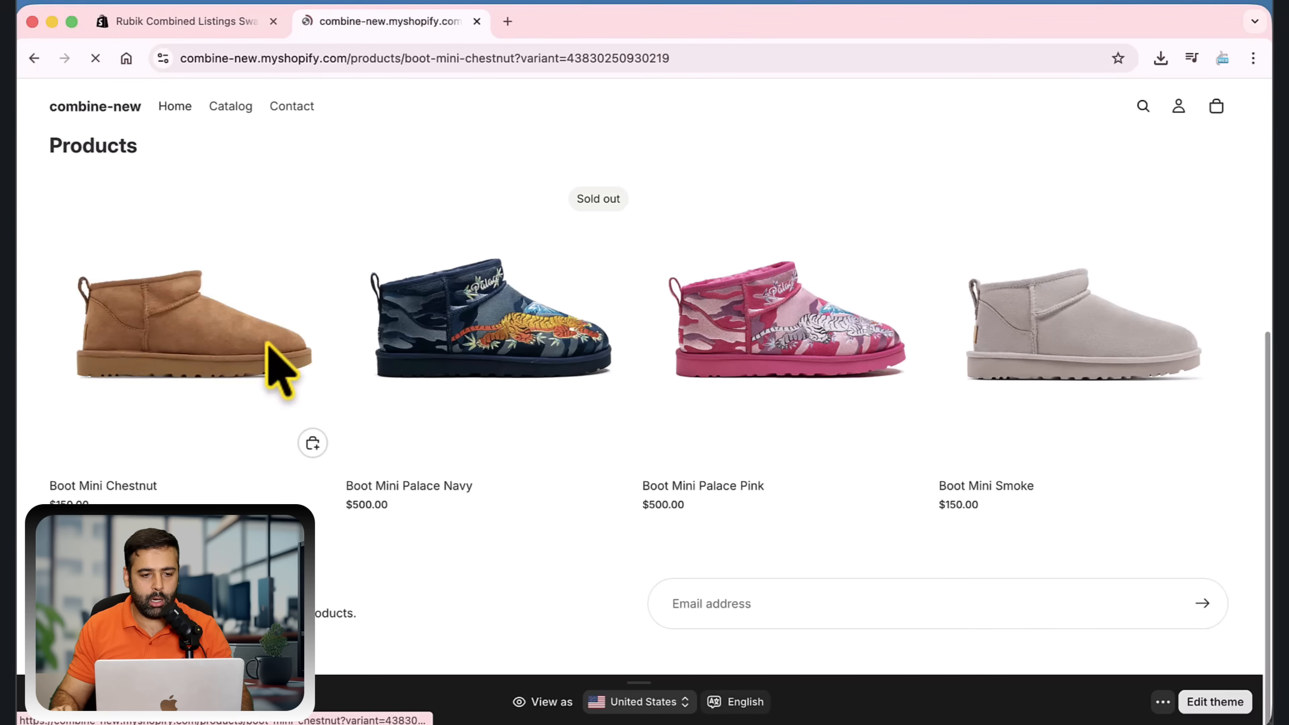
scroll(742, 275, down, 3)
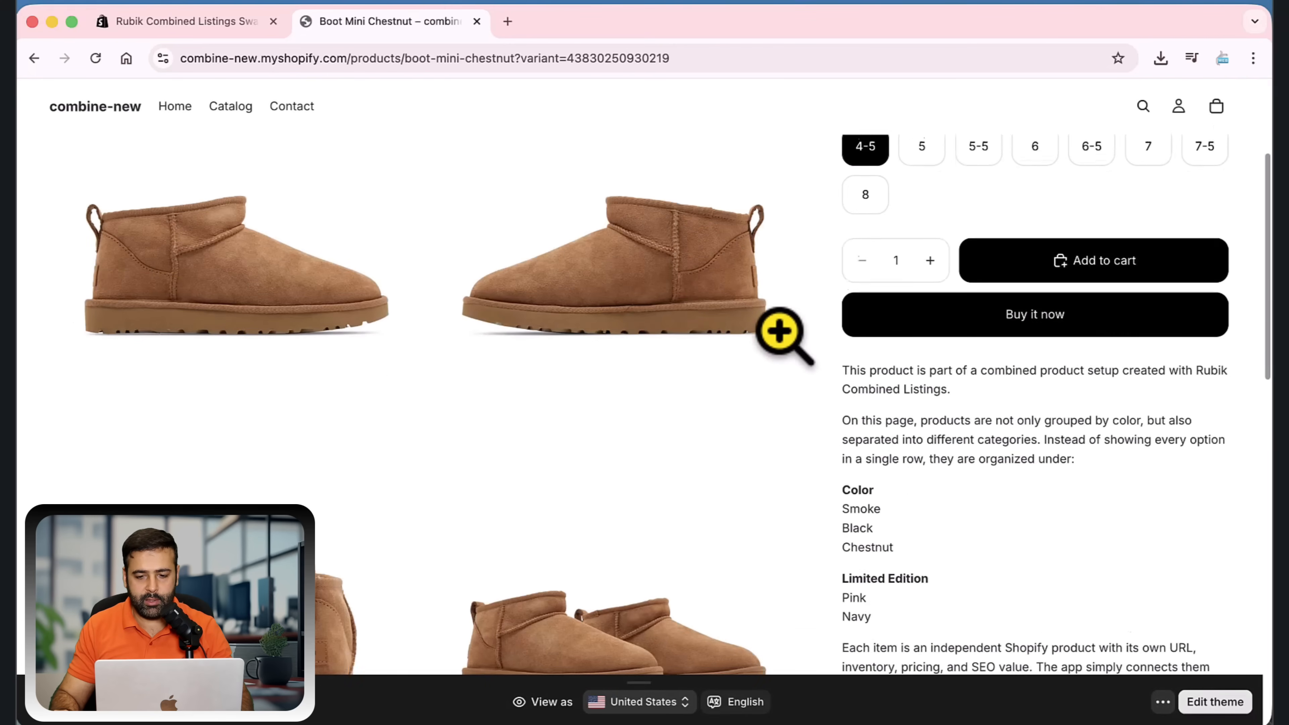
scroll(779, 331, up, 3)
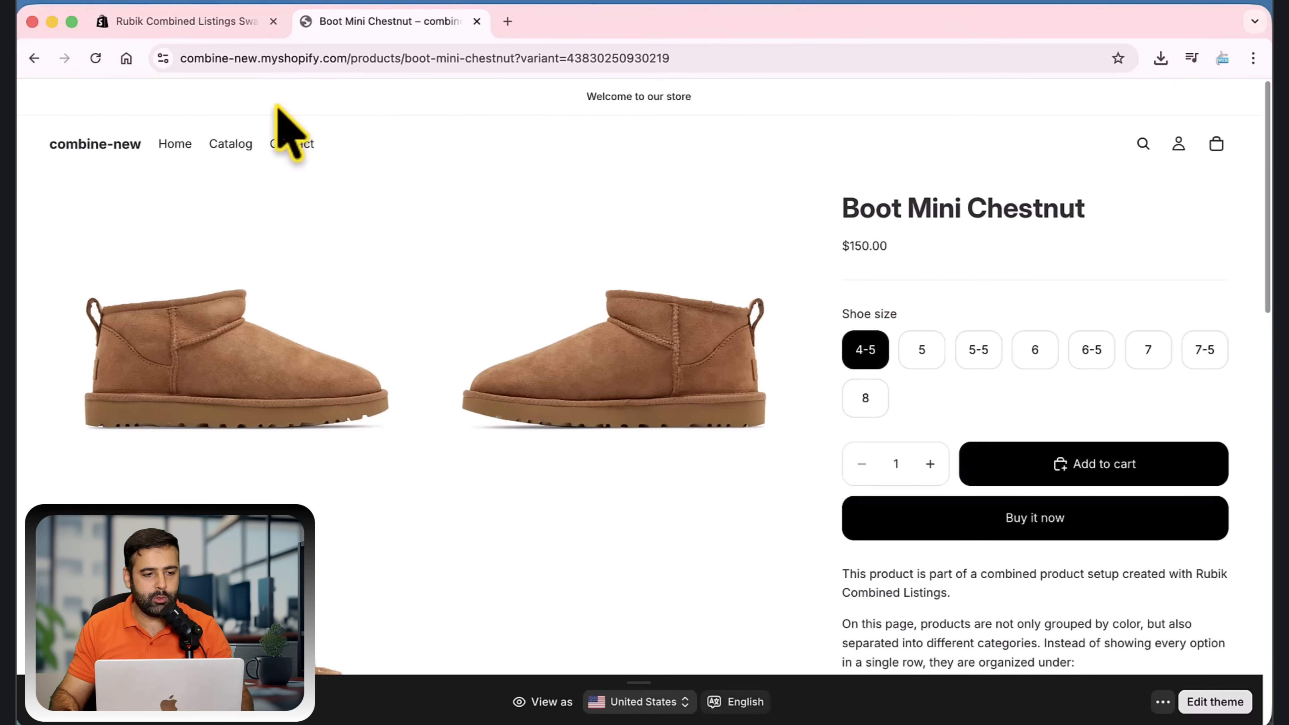
Install the Rubik Combined Listings app from its Shopify App Store page on the combine-new store
click(207, 32)
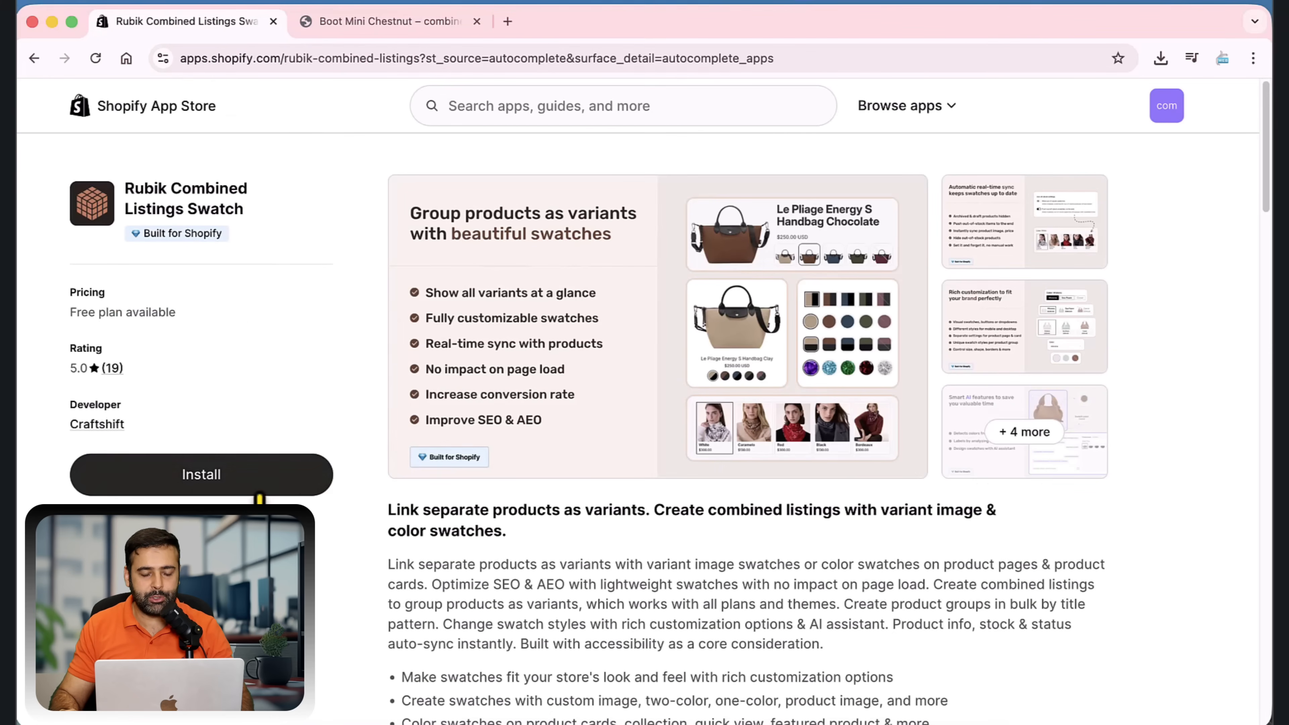
click(256, 489)
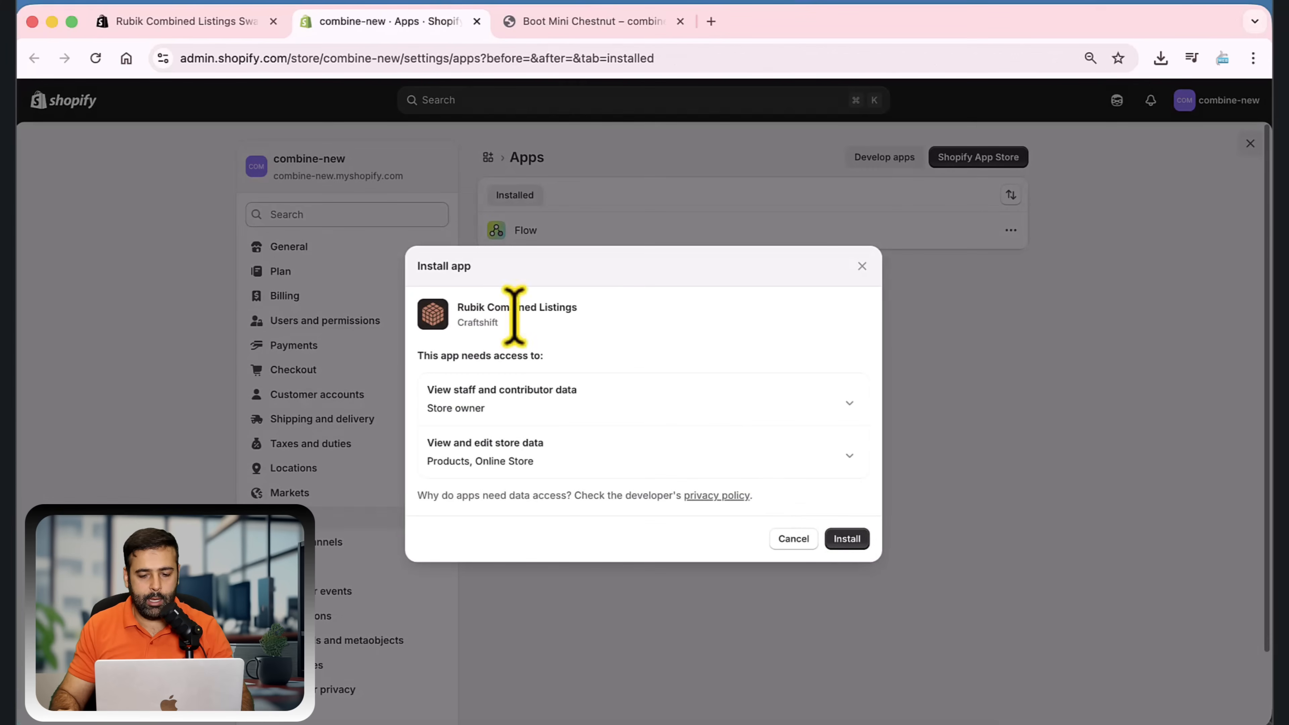
click(847, 539)
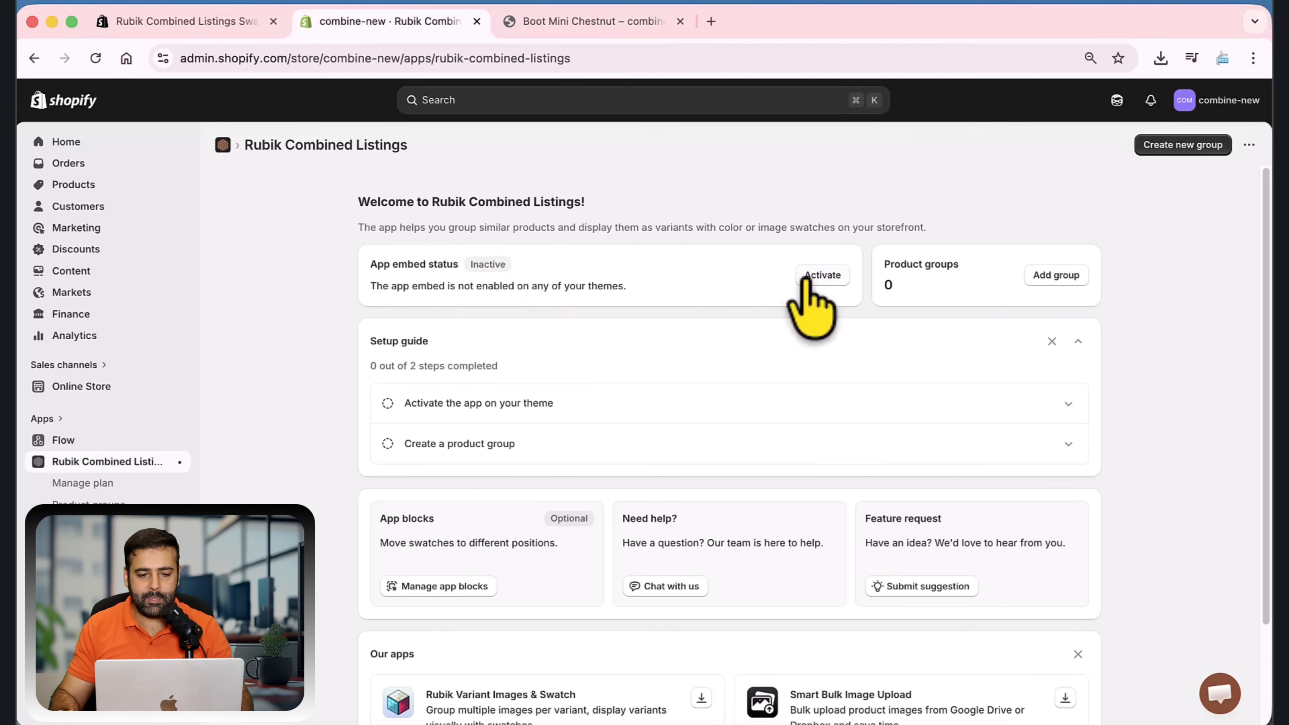
Activate the Rubik Combined Listings app embed on the Horizon main theme and save the theme
drag(369, 266, 459, 269)
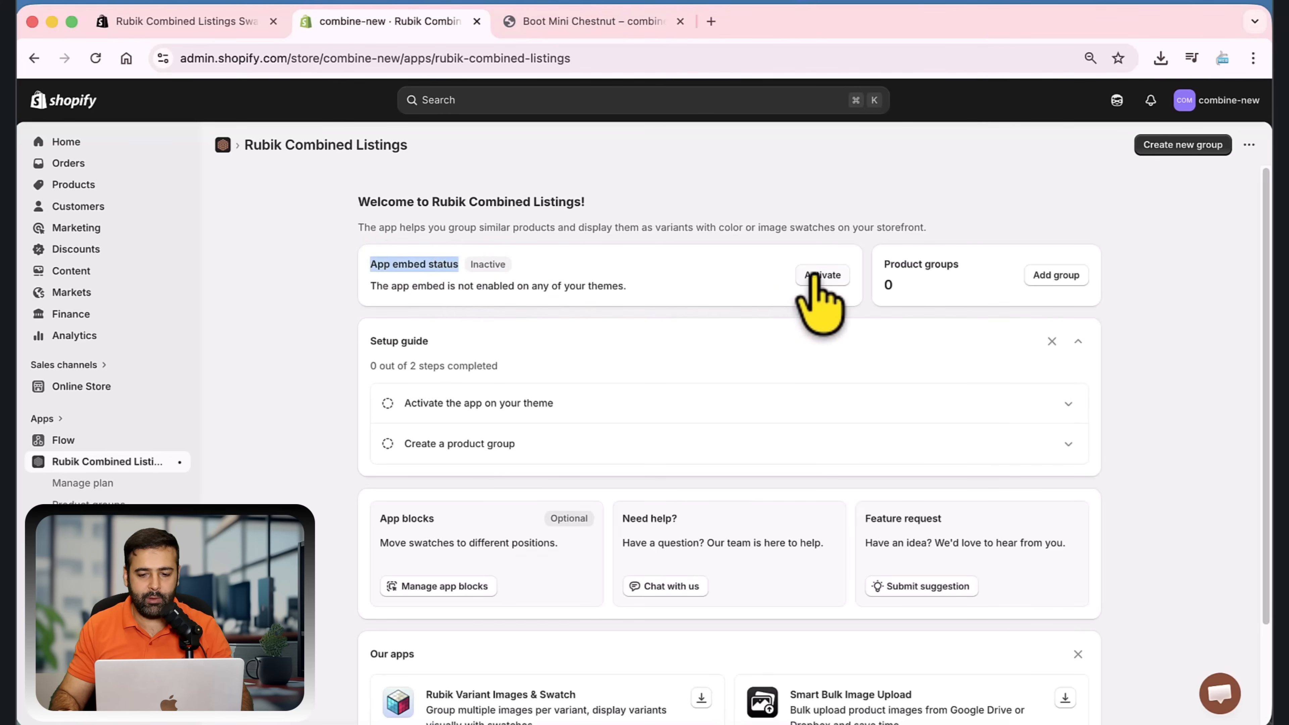
click(807, 276)
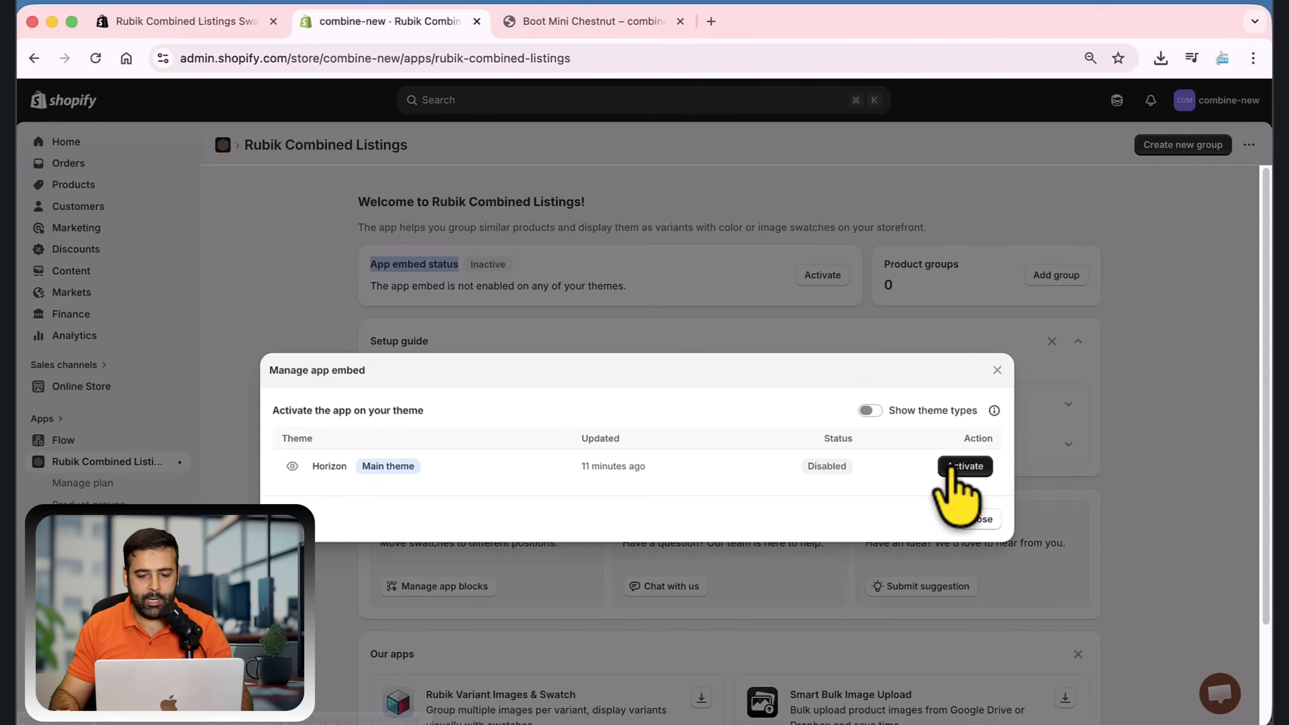
click(954, 466)
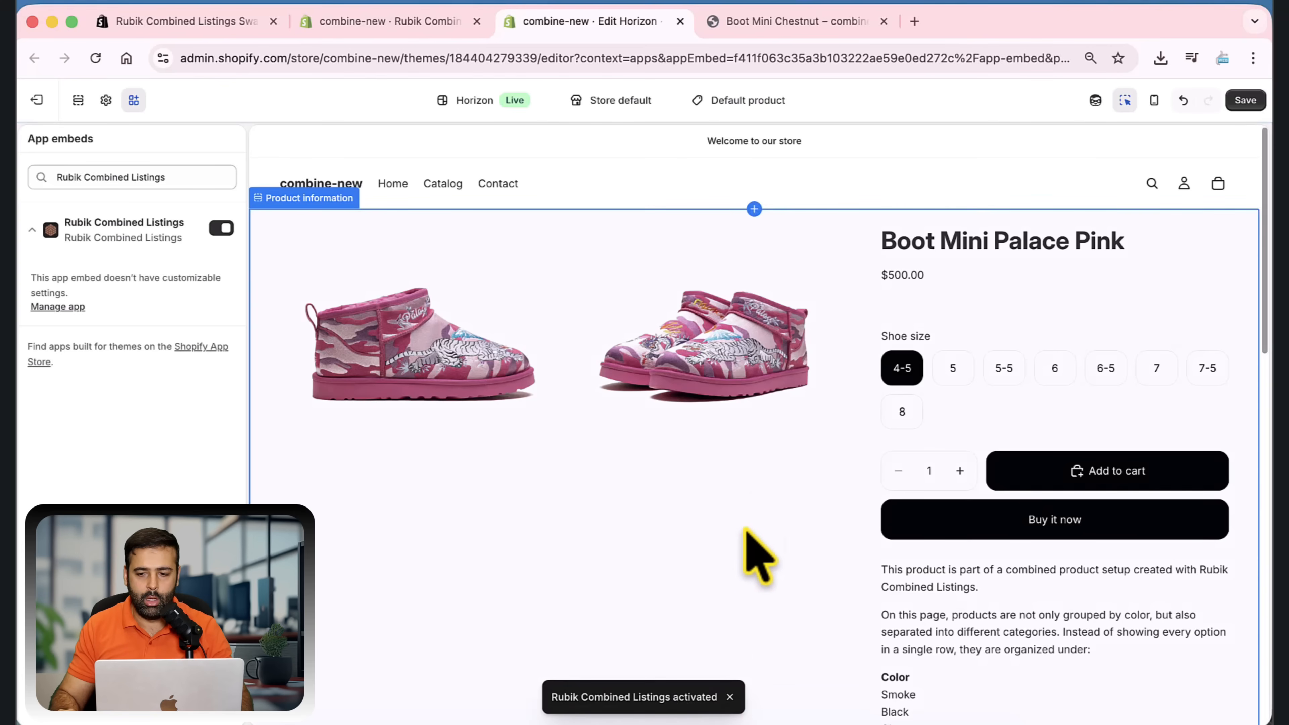
click(1246, 101)
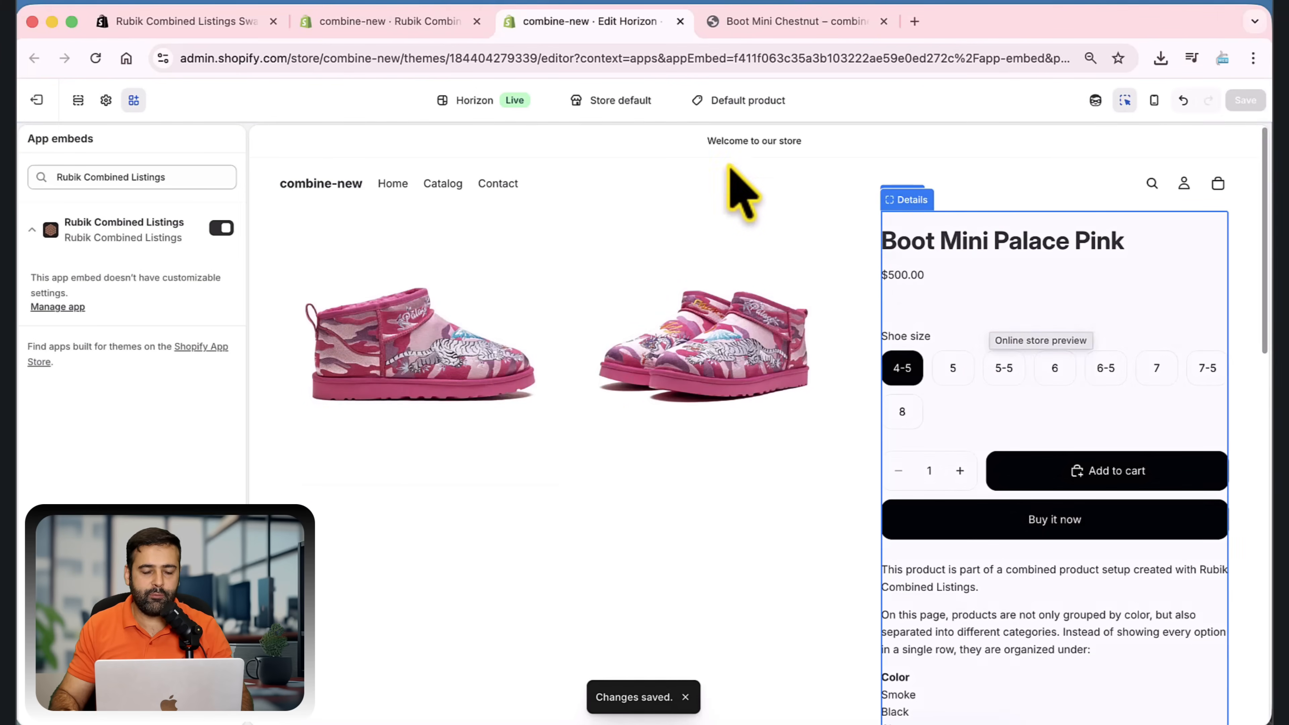
Start a new product group in Rubik Combined Listings with the internal name "Shoes Combined", keeping Color as the option name
click(391, 23)
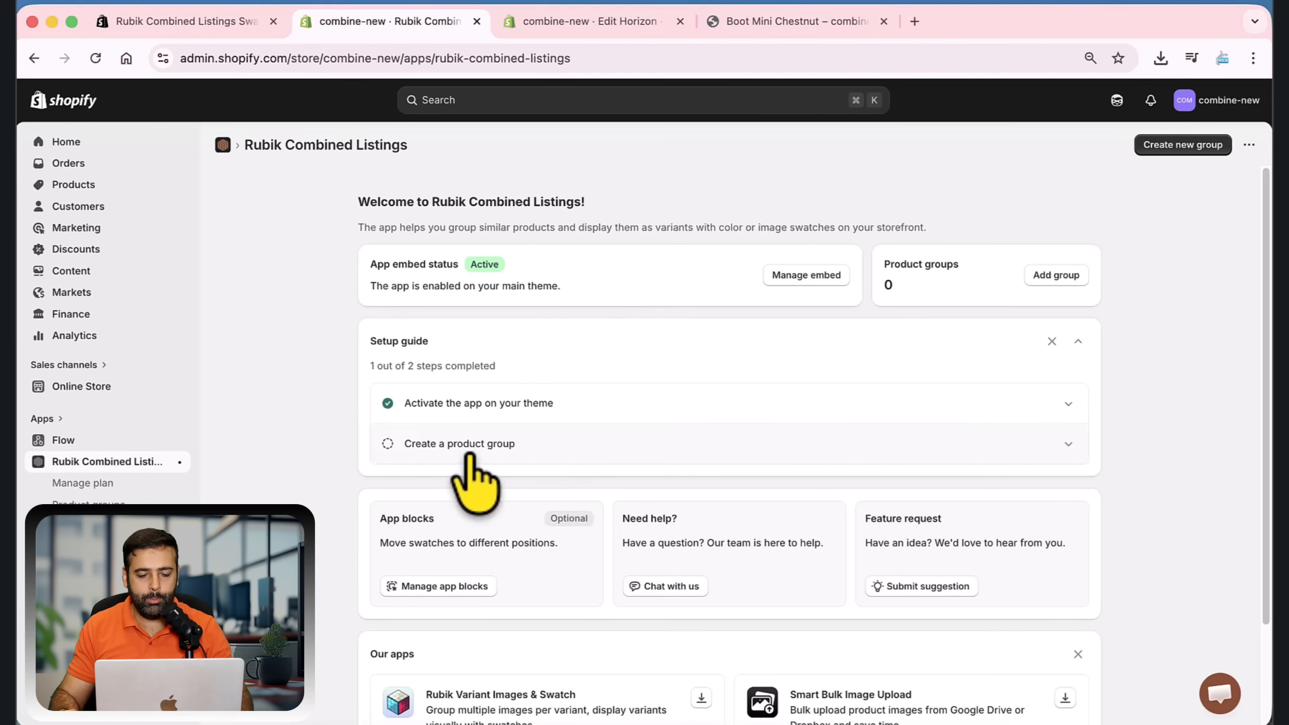
click(562, 455)
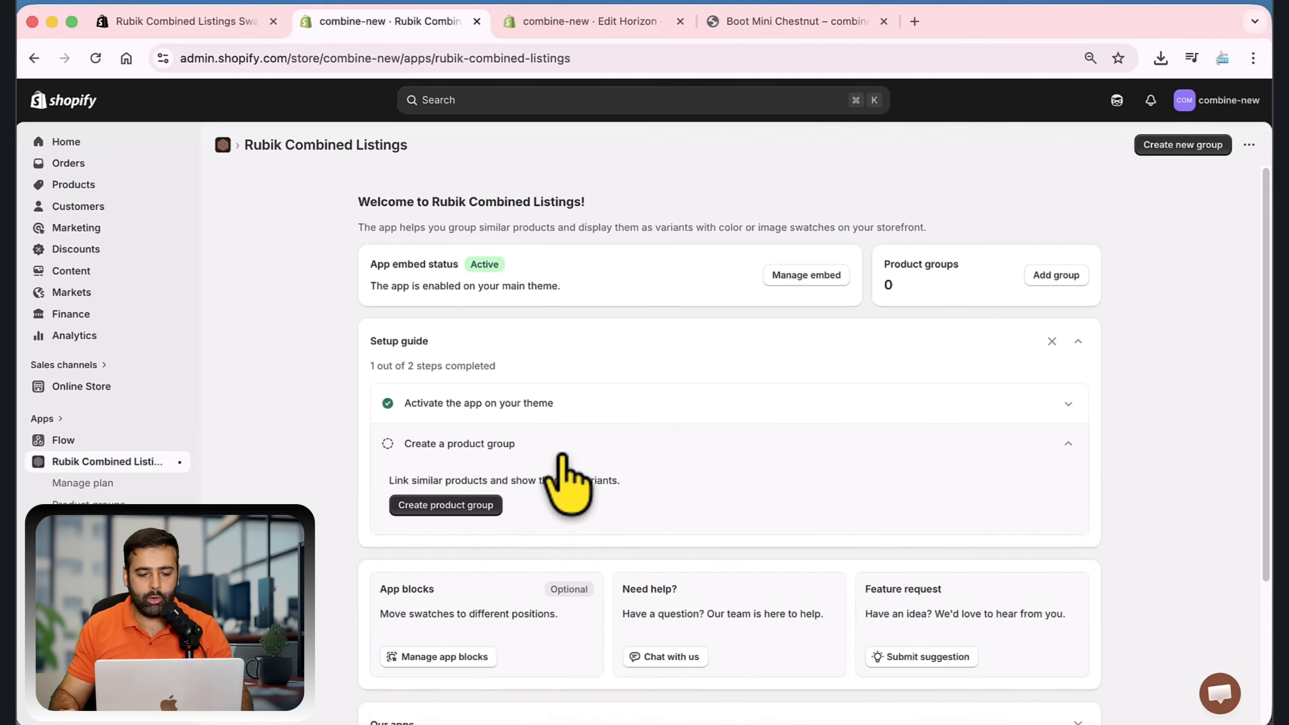
click(435, 510)
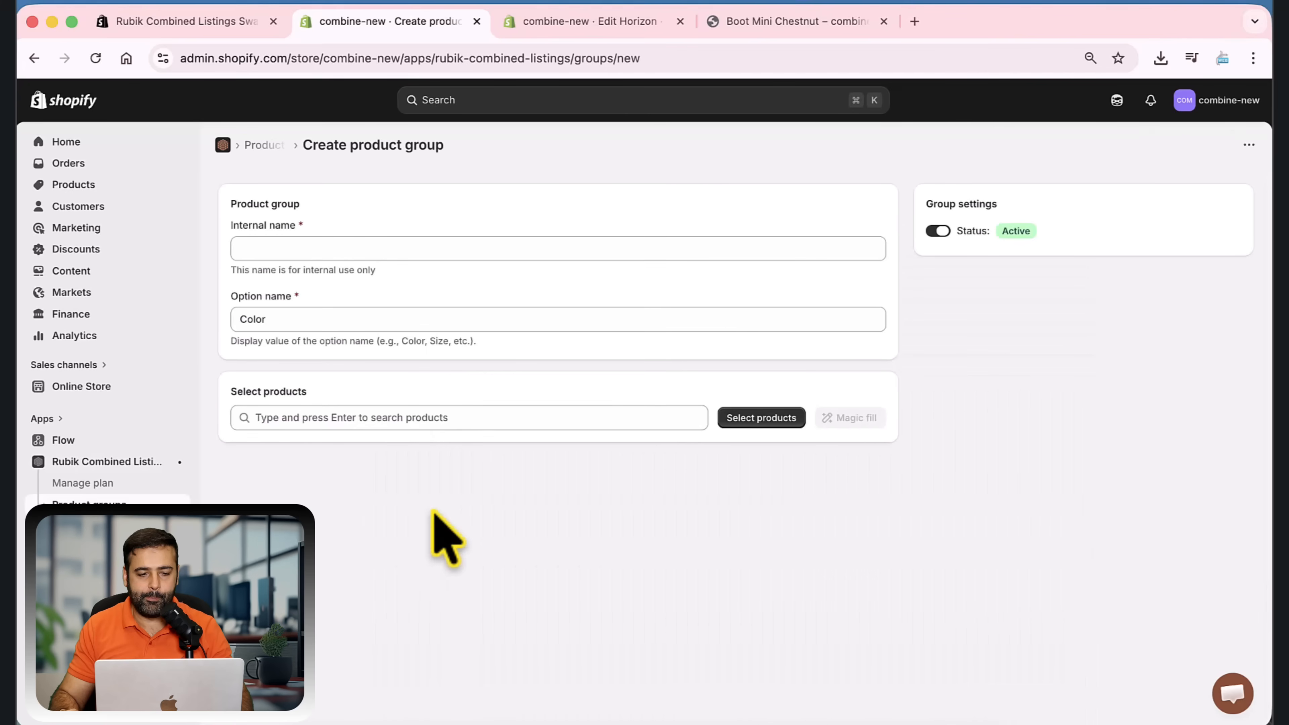
click(372, 250)
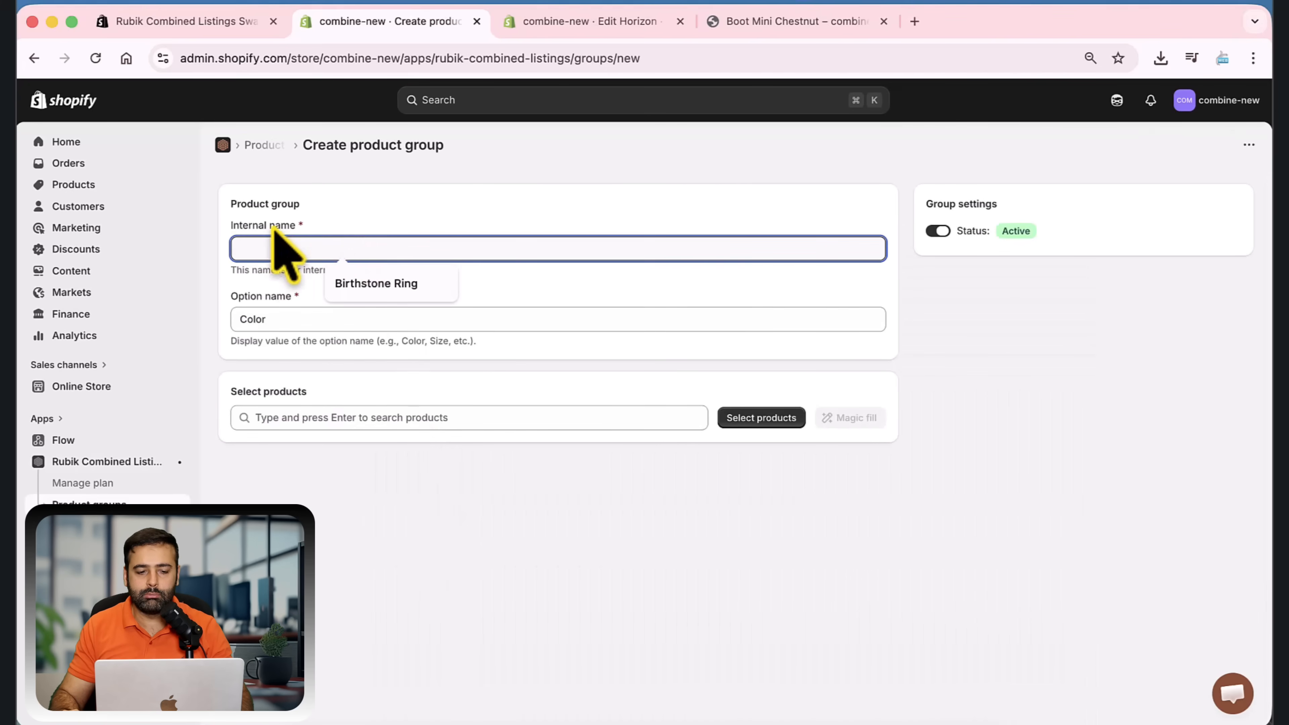
text(S)
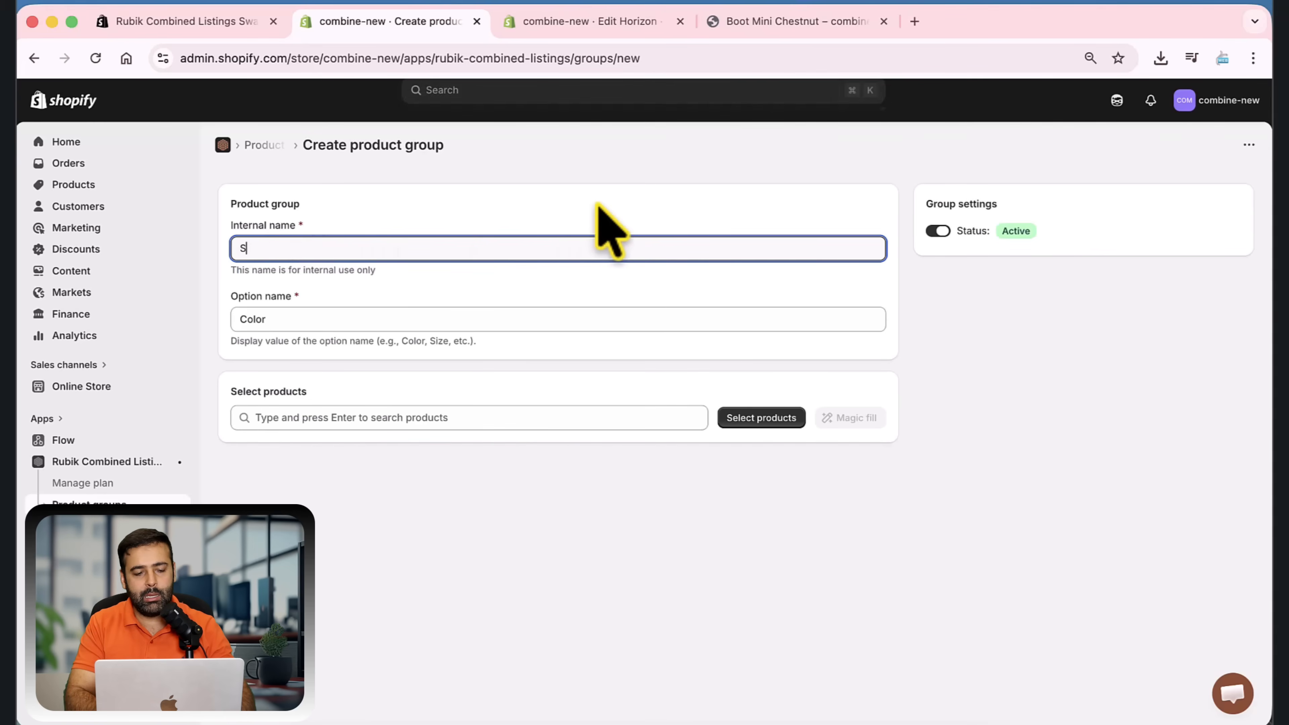
text(hoes )
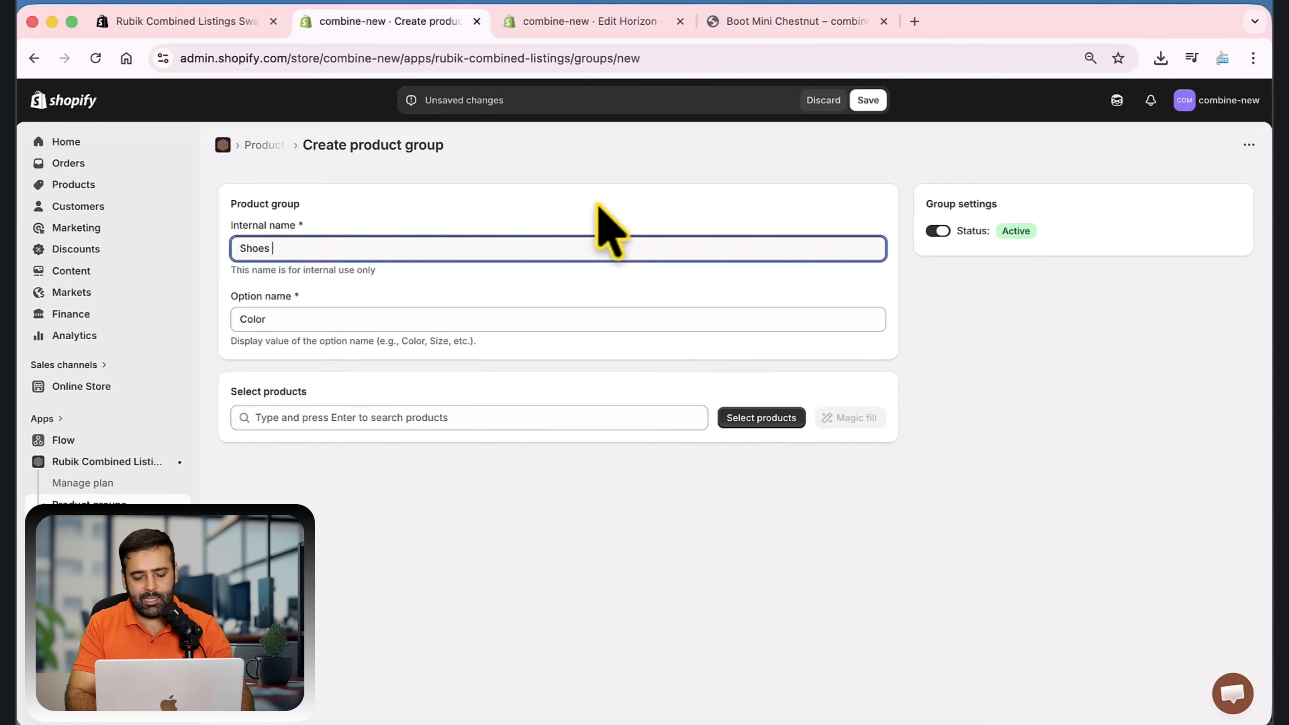
text(Combined)
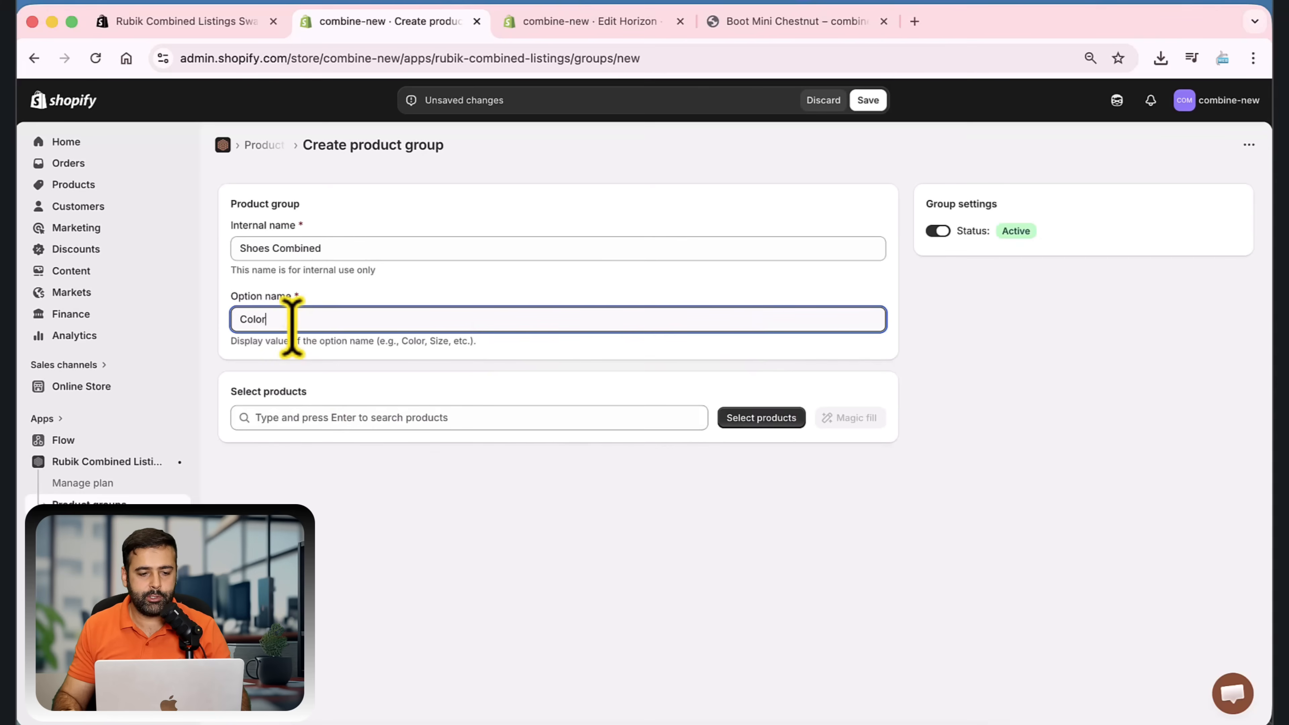
drag(291, 319, 234, 325)
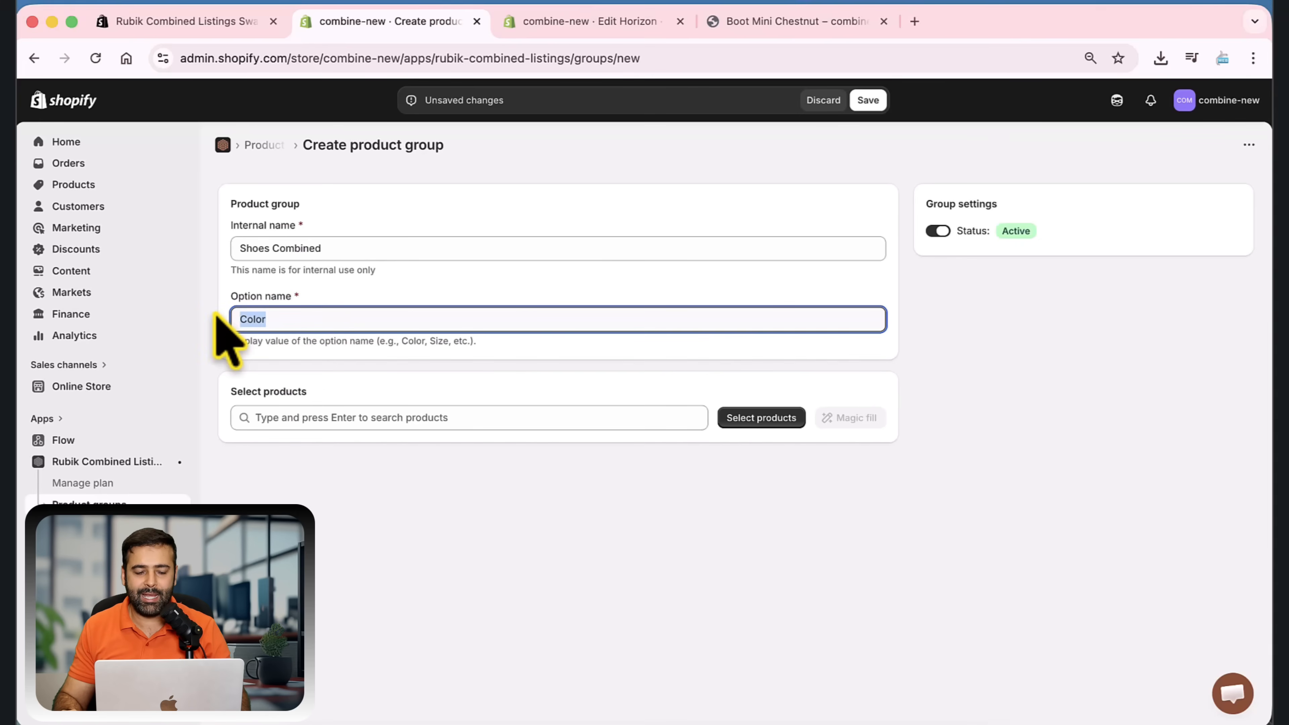
Add Boot Mini Chestnut, Boot Mini Palace Navy, Boot Mini Palace Pink and Boot Mini Smoke to the product group
click(762, 418)
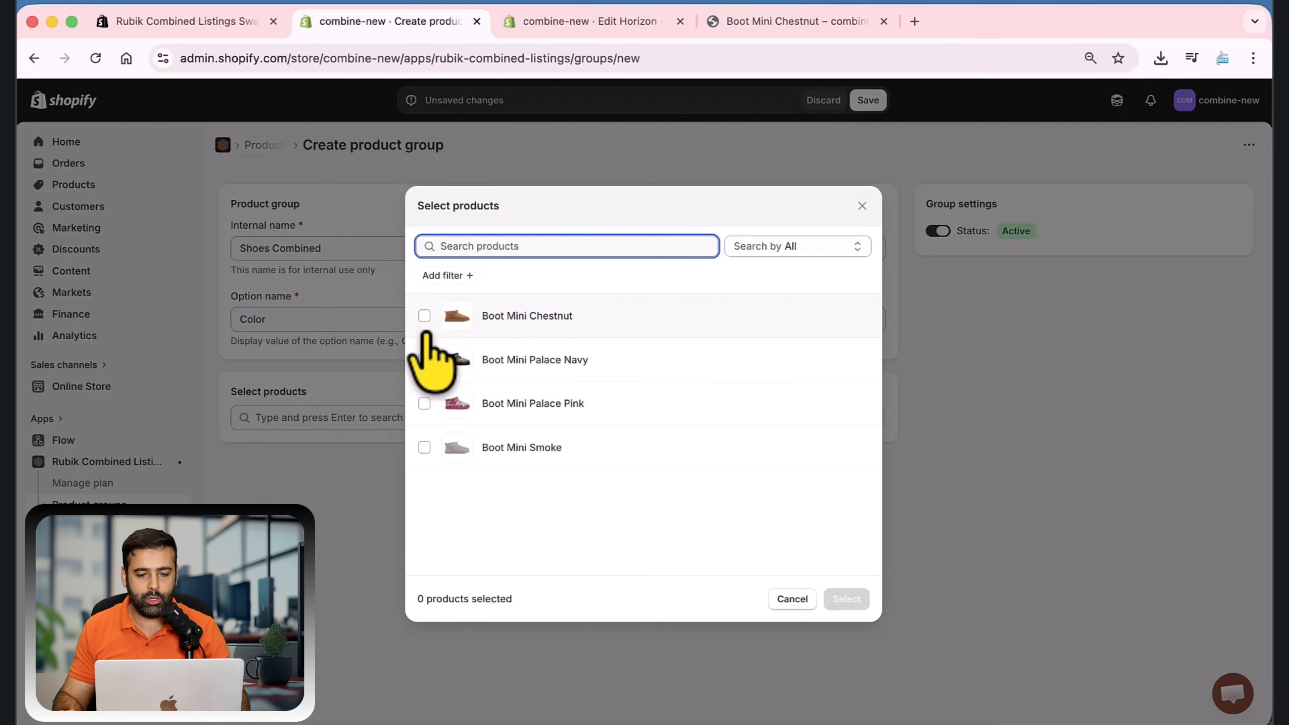
click(425, 315)
click(425, 360)
click(424, 403)
click(425, 448)
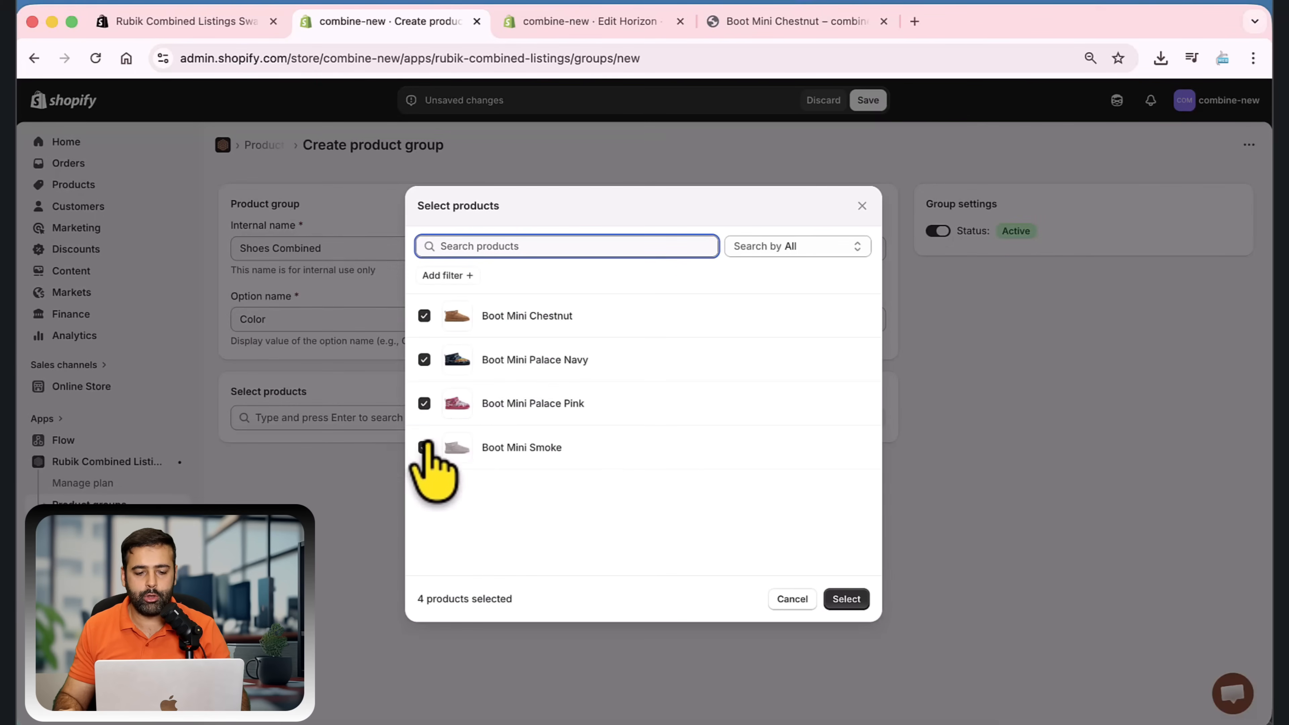
click(846, 599)
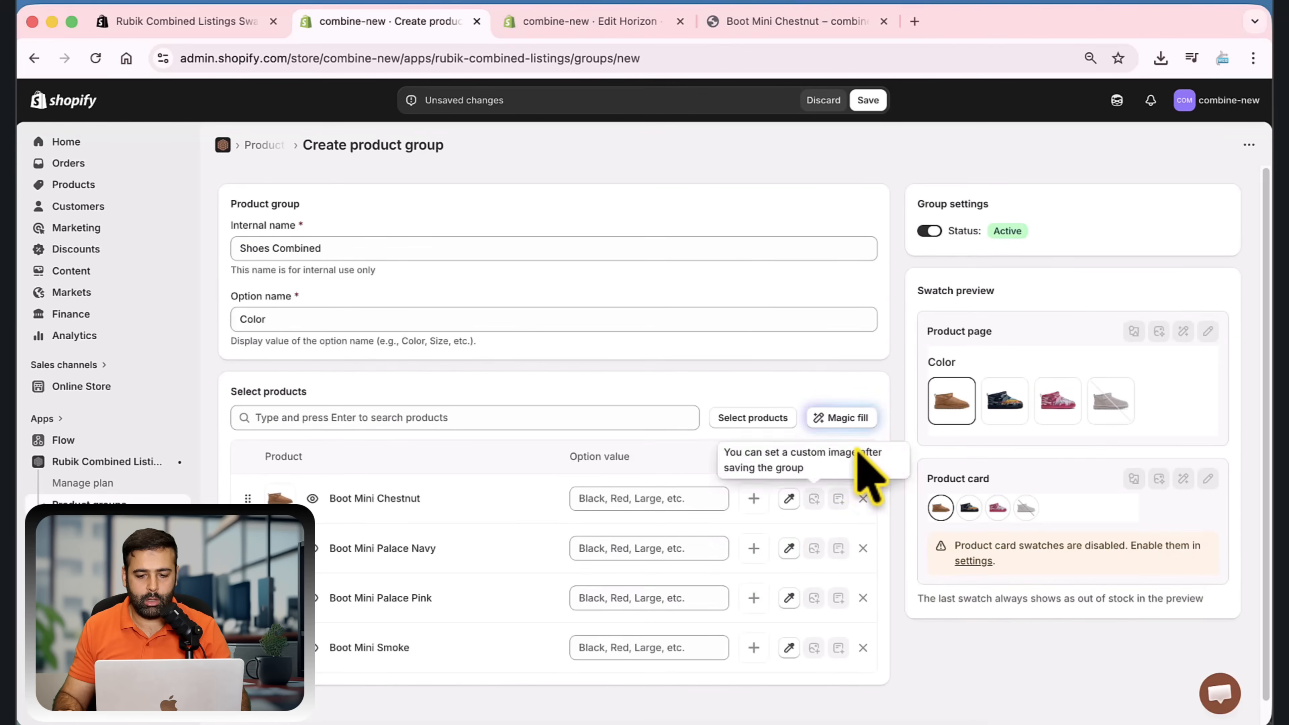
Fill in the option values and swatch colors of all grouped products automatically with Magic fill
scroll(888, 379, down, 1)
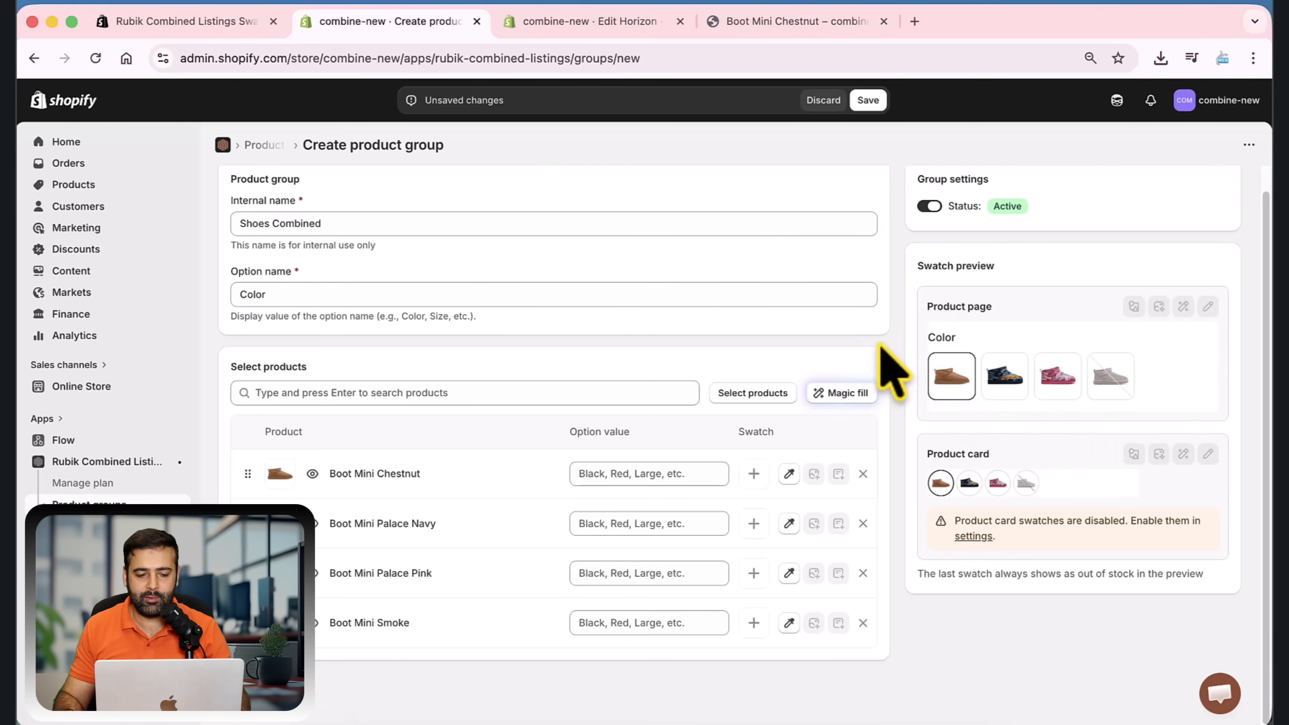
scroll(878, 368, up, 1)
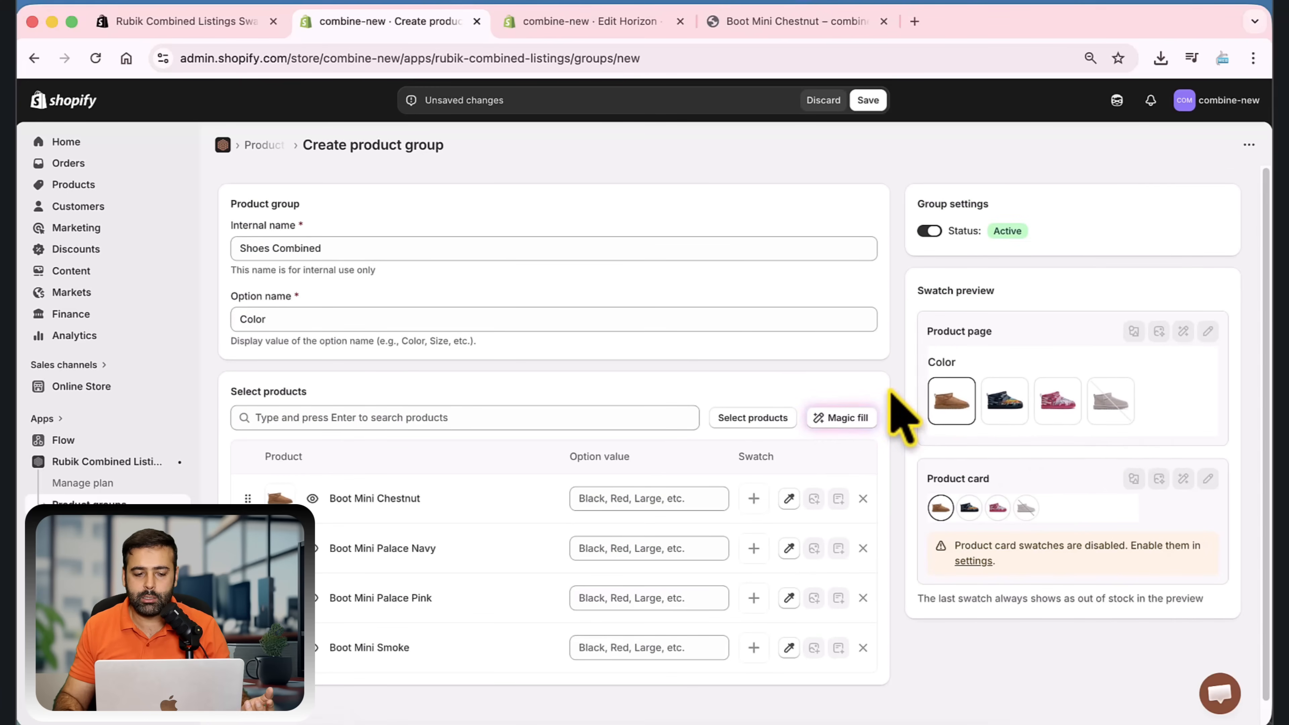
scroll(892, 394, down, 1)
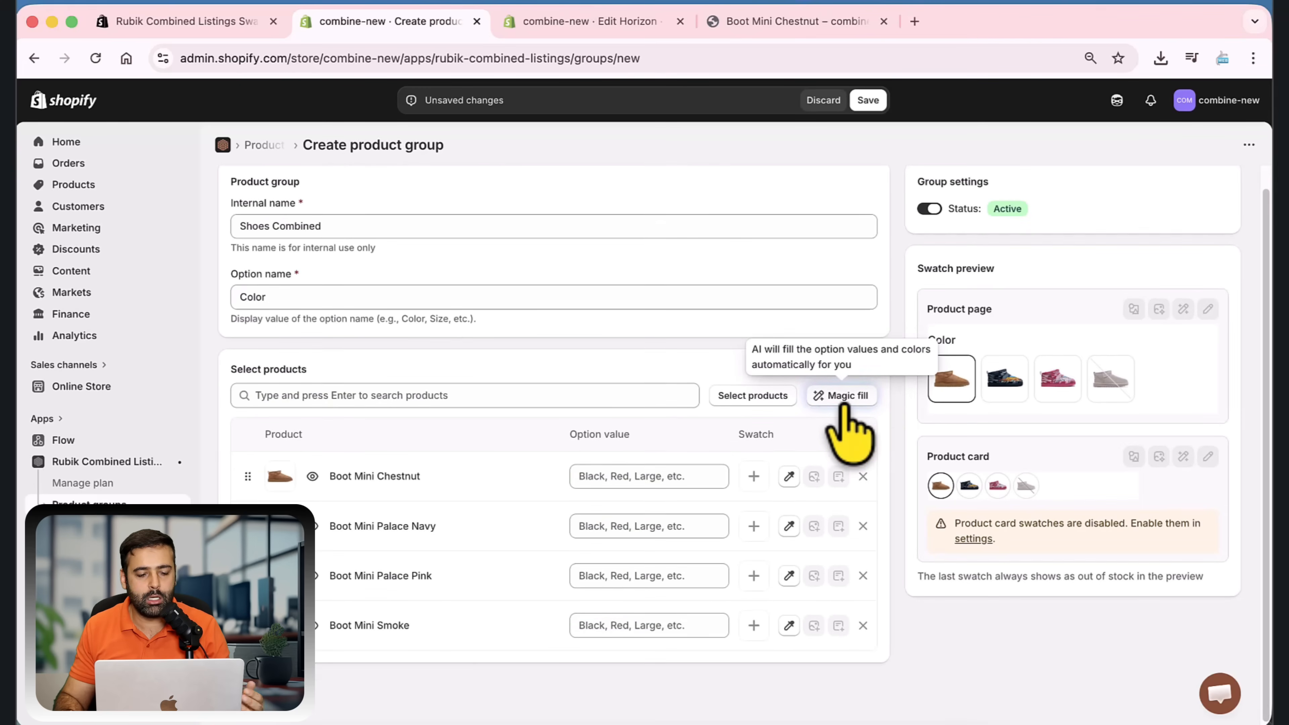
click(842, 401)
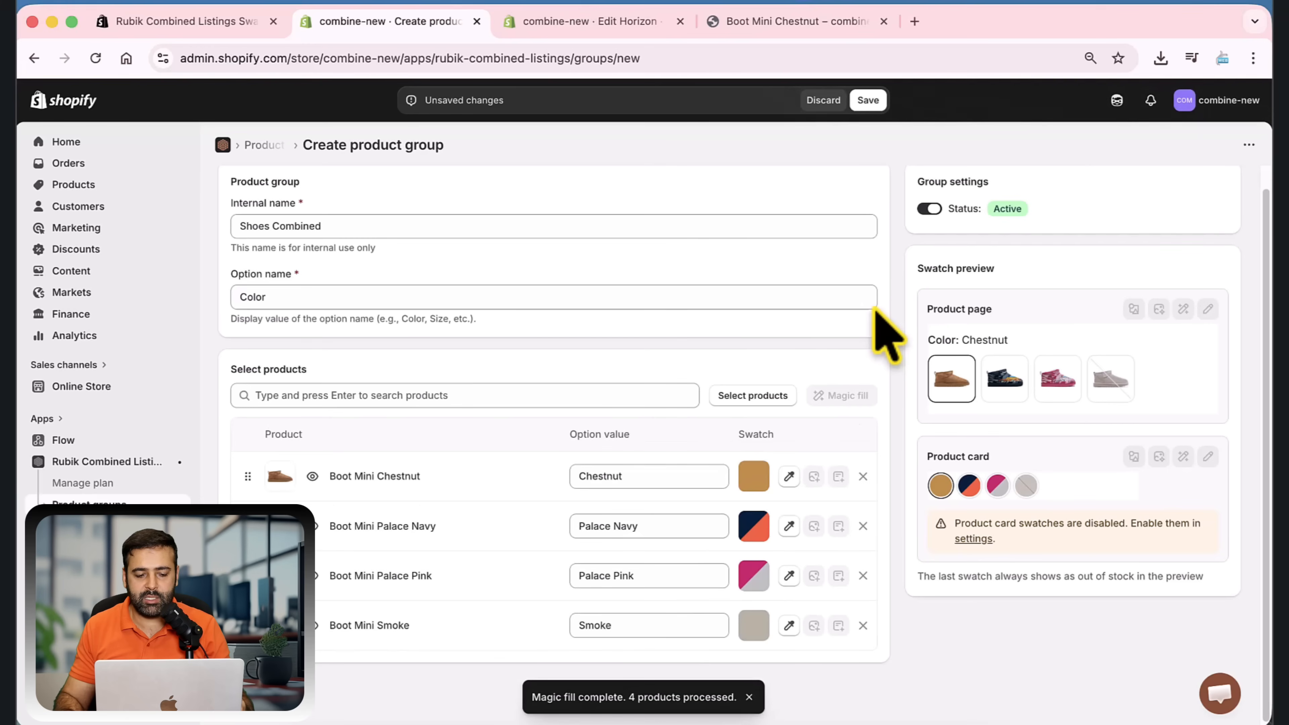
Sample the Chestnut swatch's primary color #844e2b from the boot image and save the swatch
scroll(885, 335, down, 1)
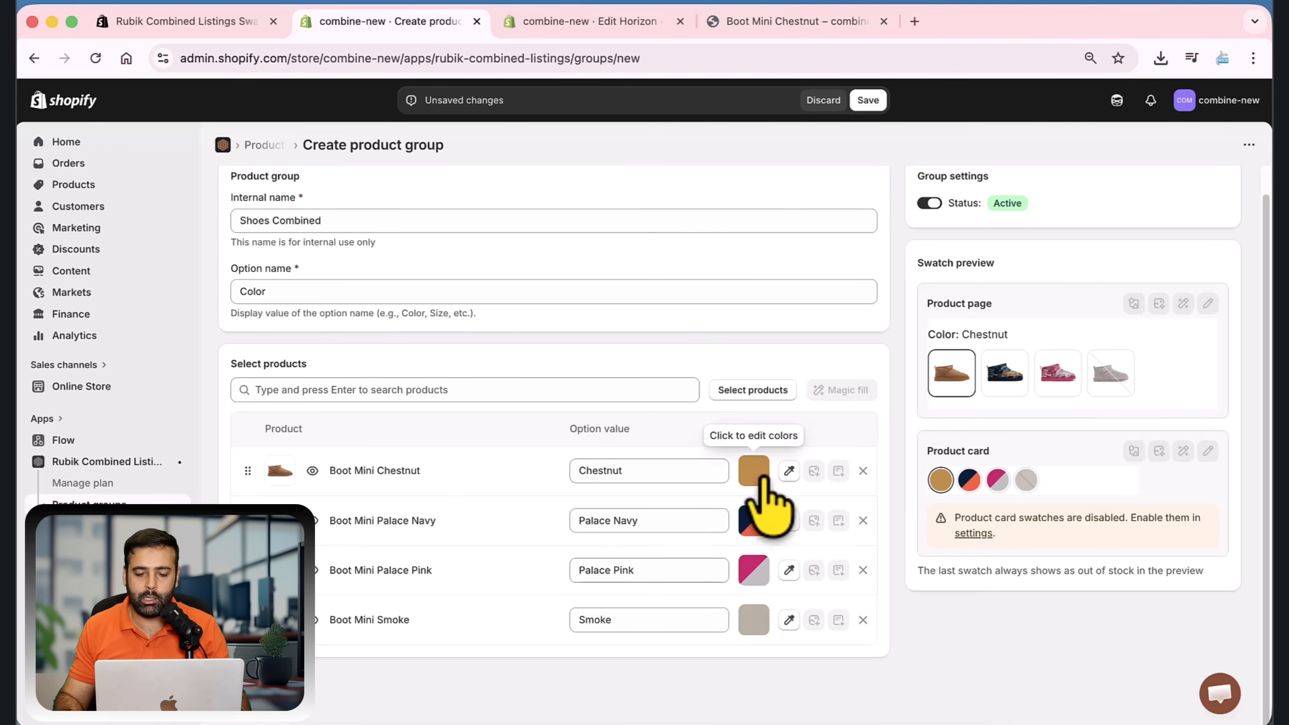
click(754, 470)
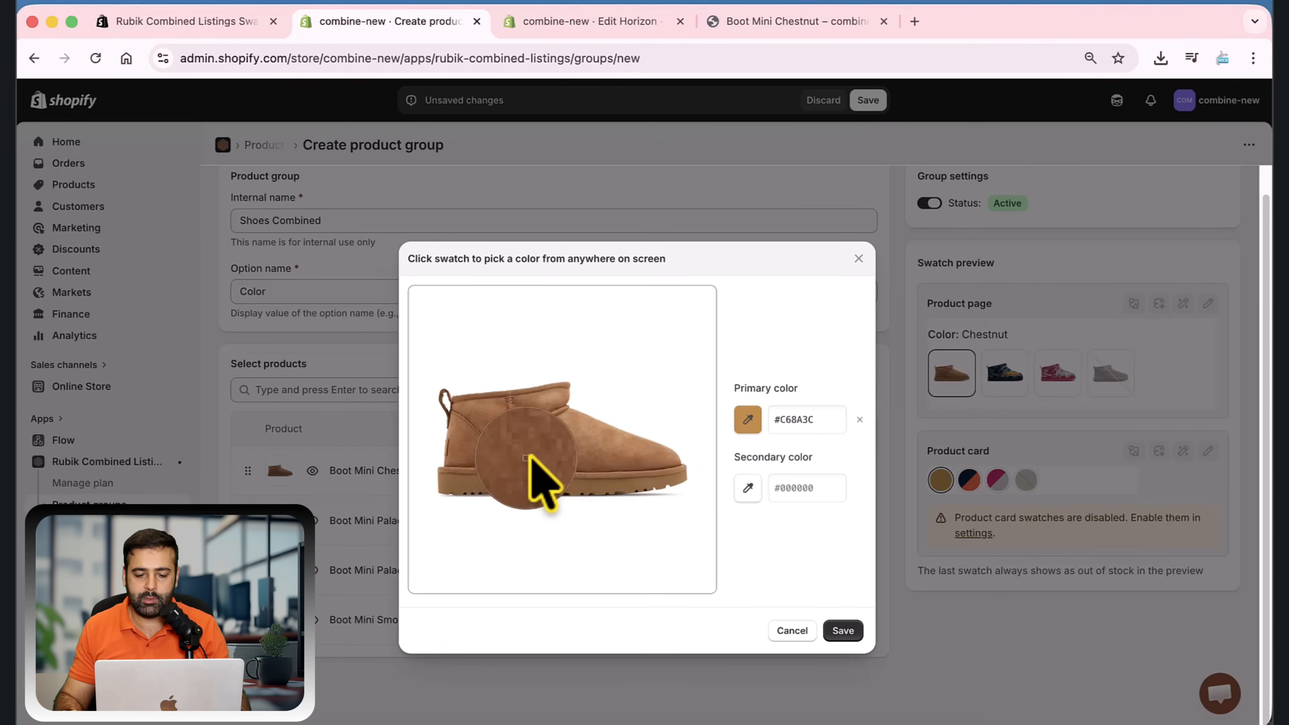
click(564, 454)
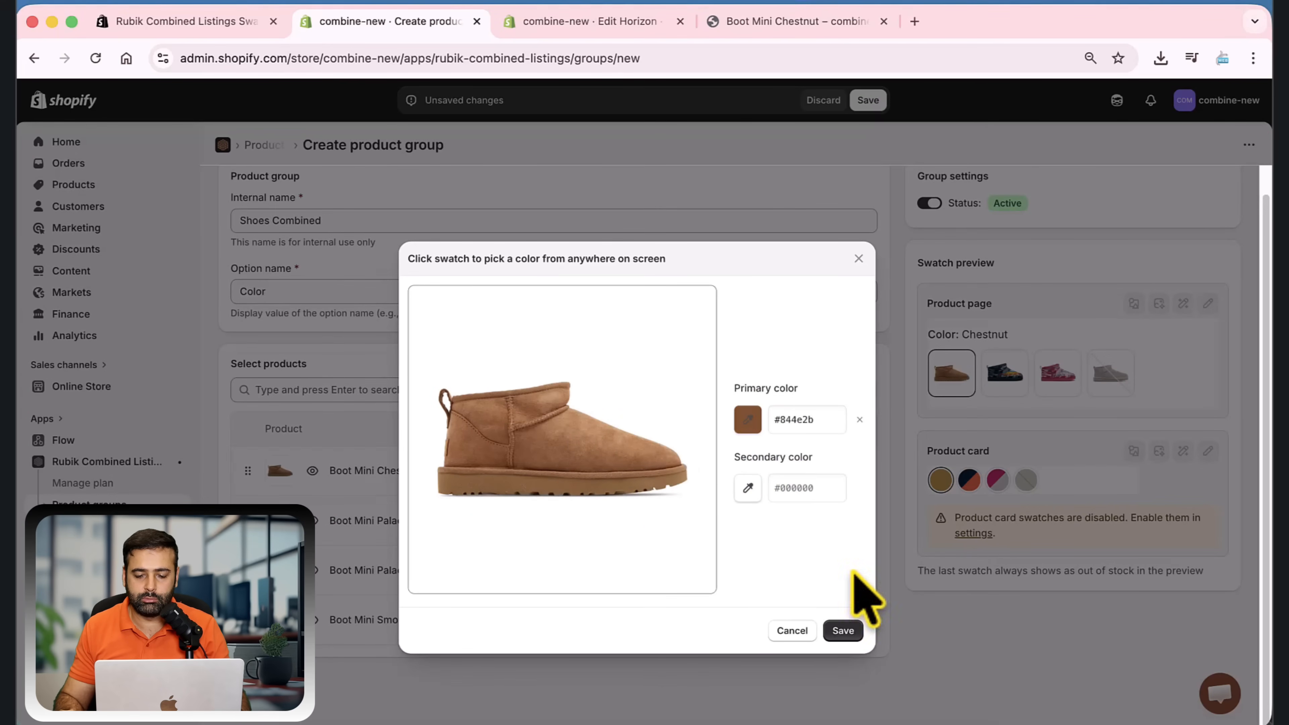
click(843, 630)
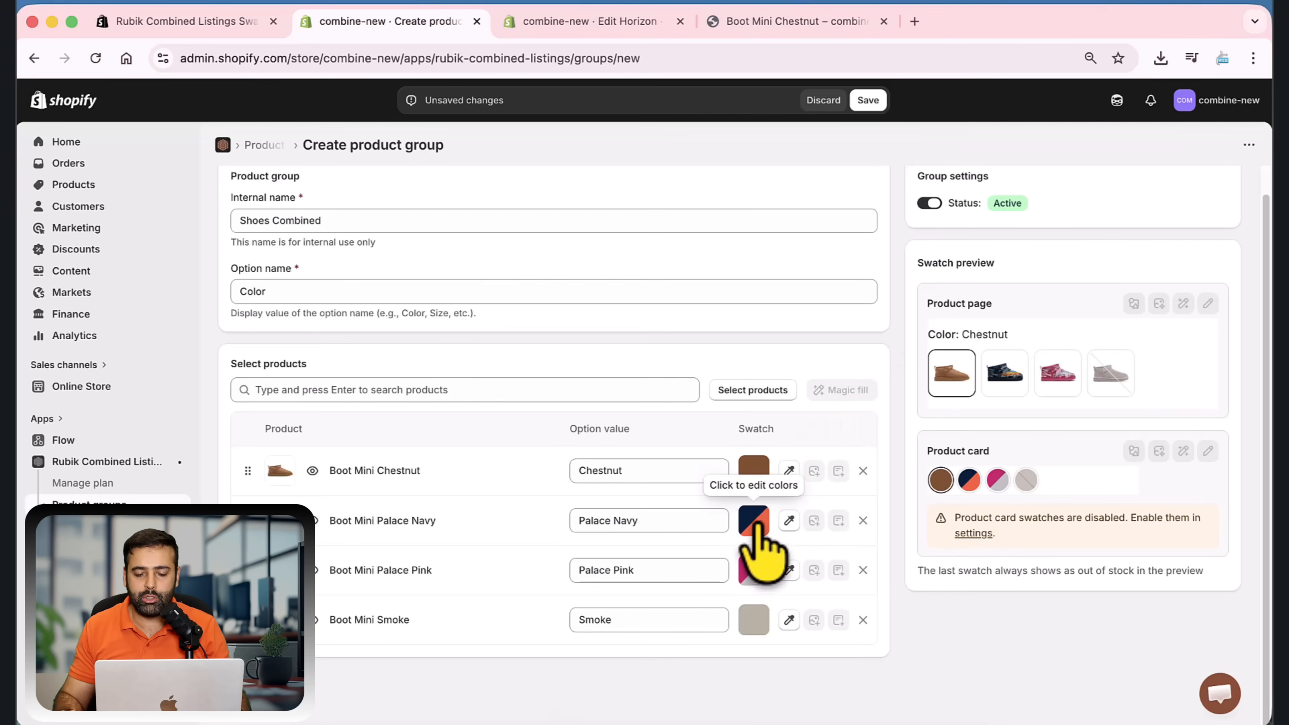
Sample the Palace Navy swatch's primary color #0f2637 and secondary color #b65437 from the boot image and save the swatch
click(755, 523)
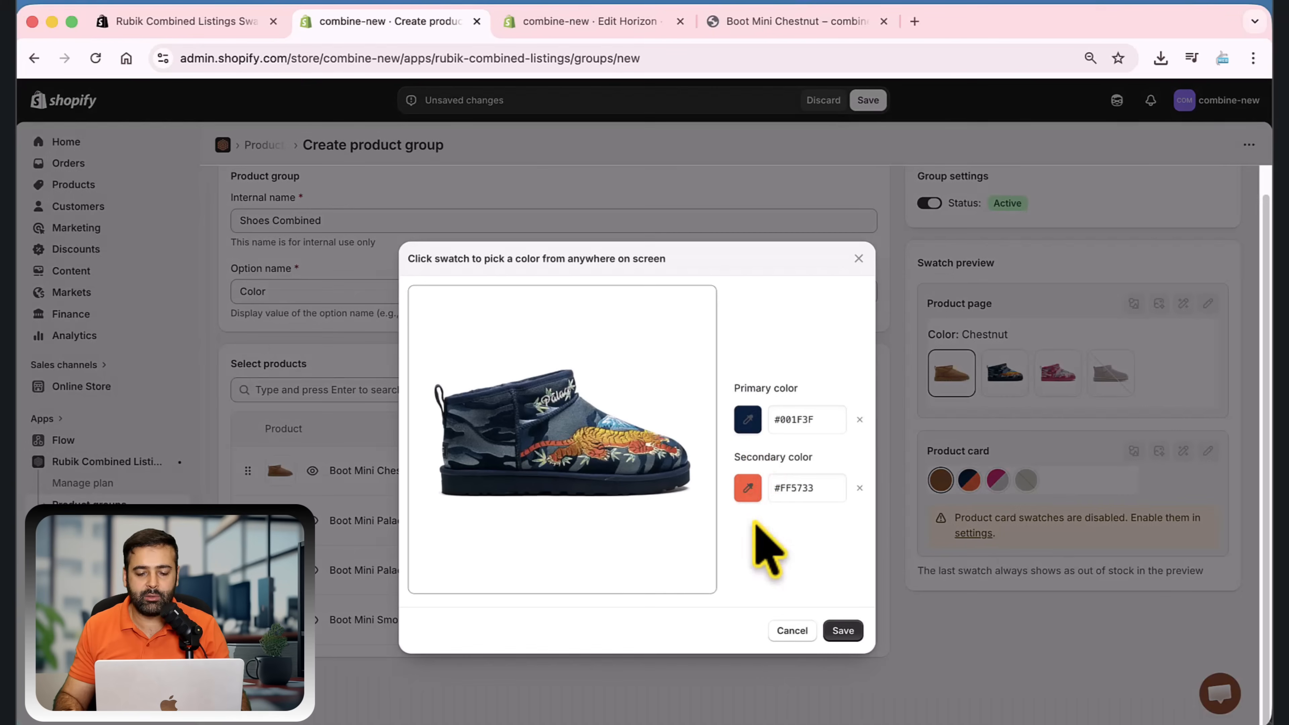
click(750, 423)
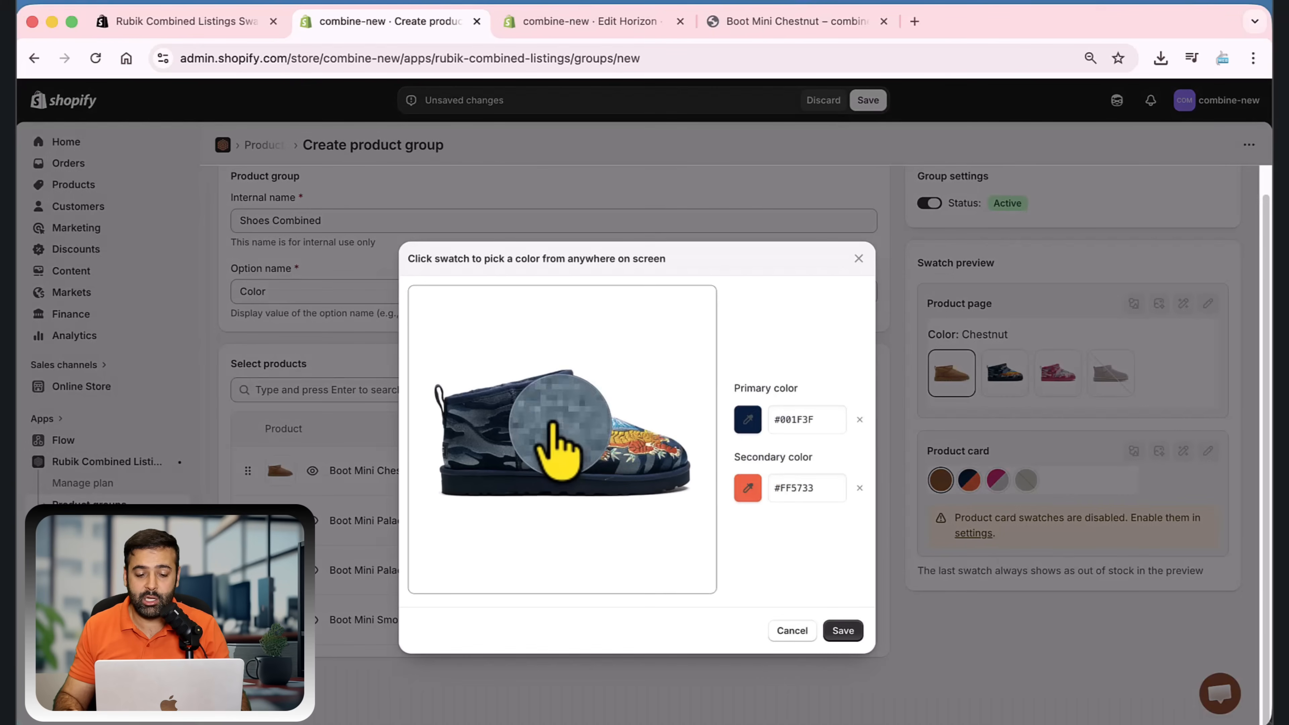
click(528, 429)
click(748, 488)
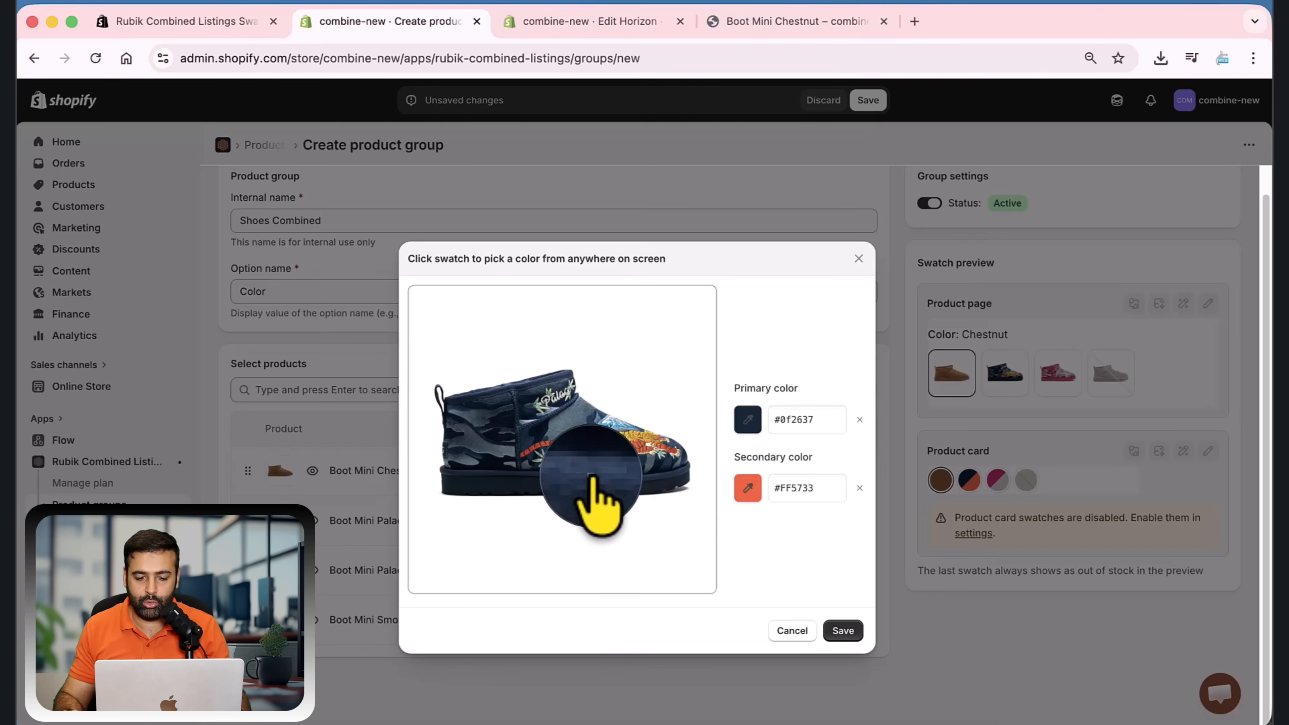
click(589, 474)
click(747, 488)
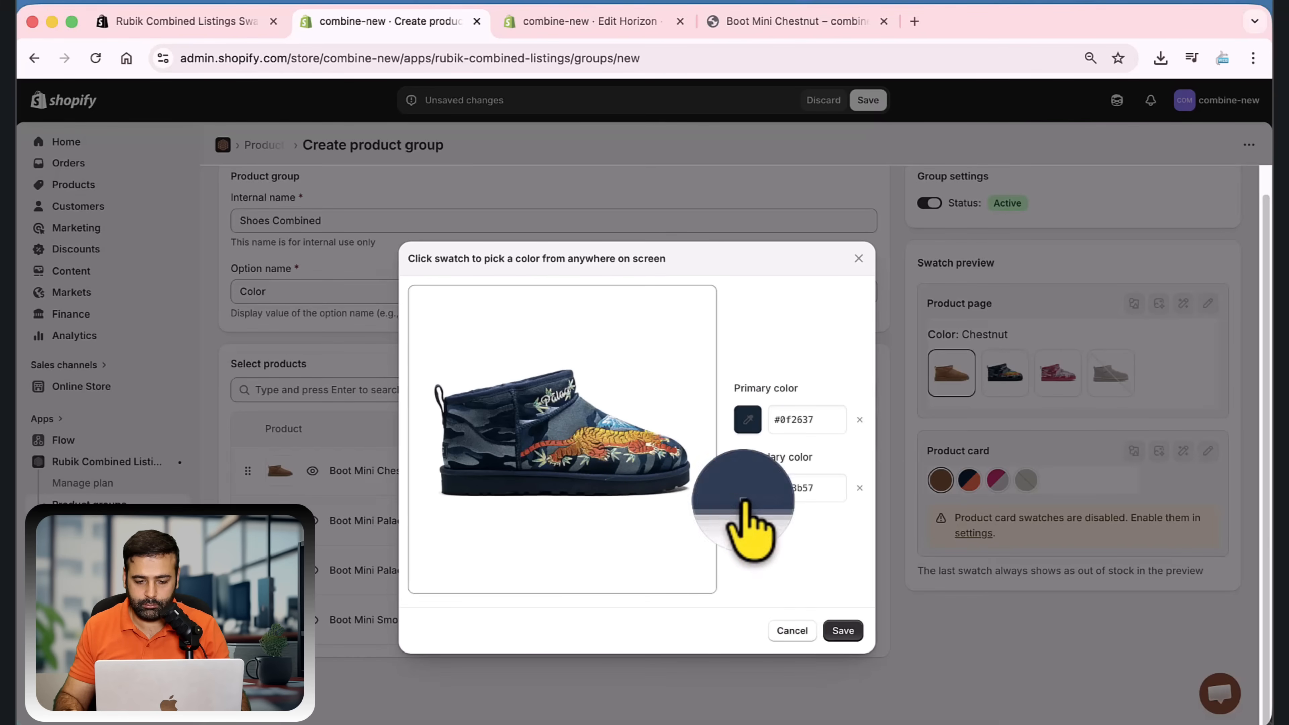
click(594, 451)
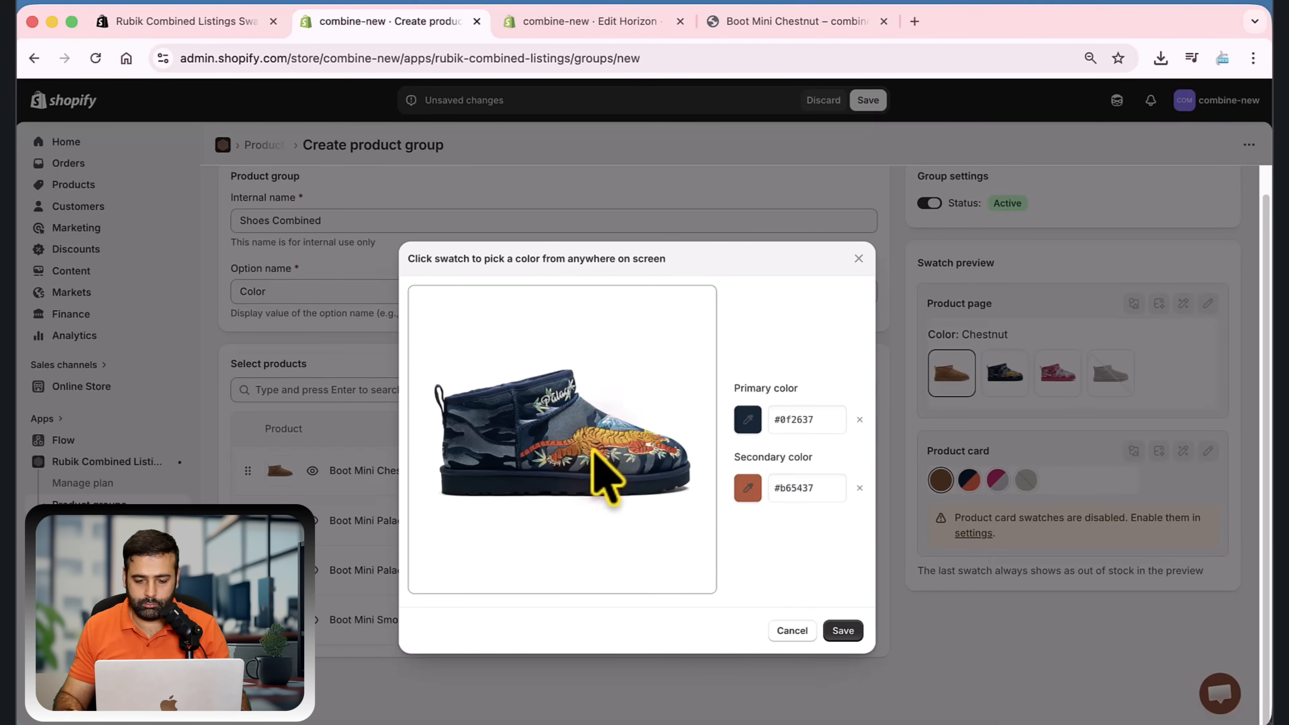
click(843, 630)
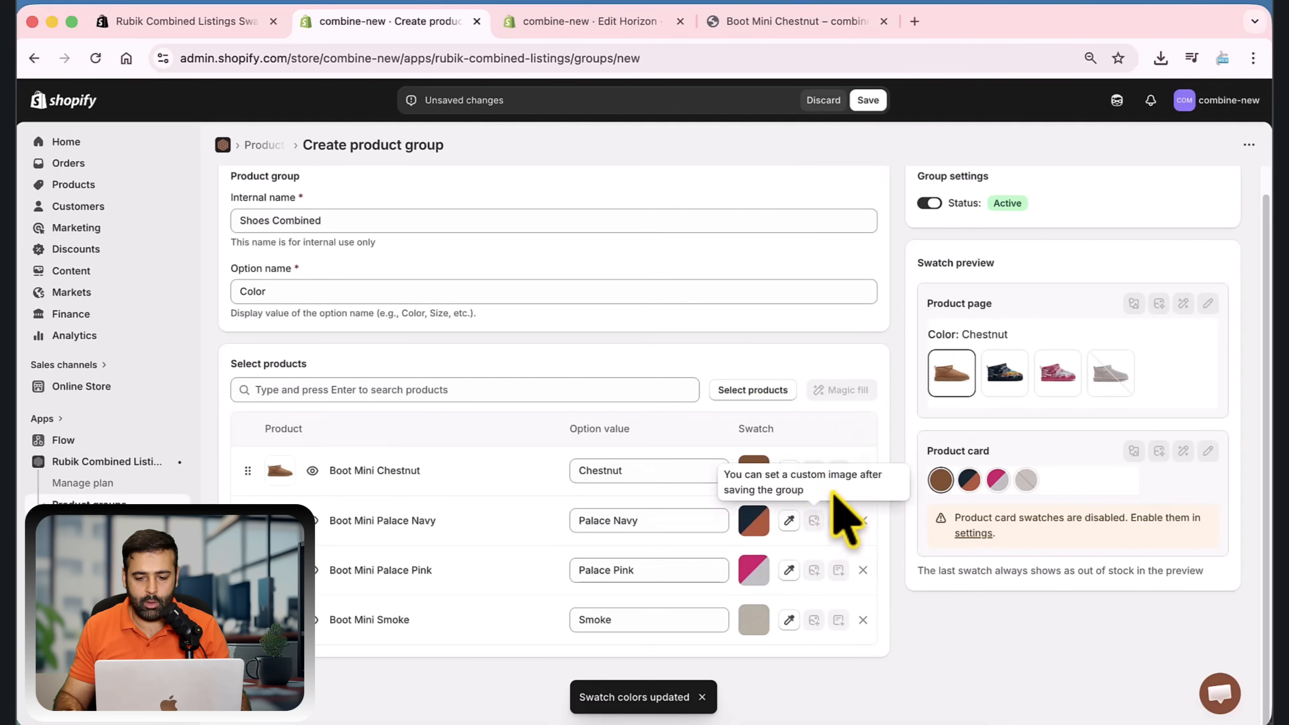
Save the Shoes Combined product group
scroll(874, 558, up, 1)
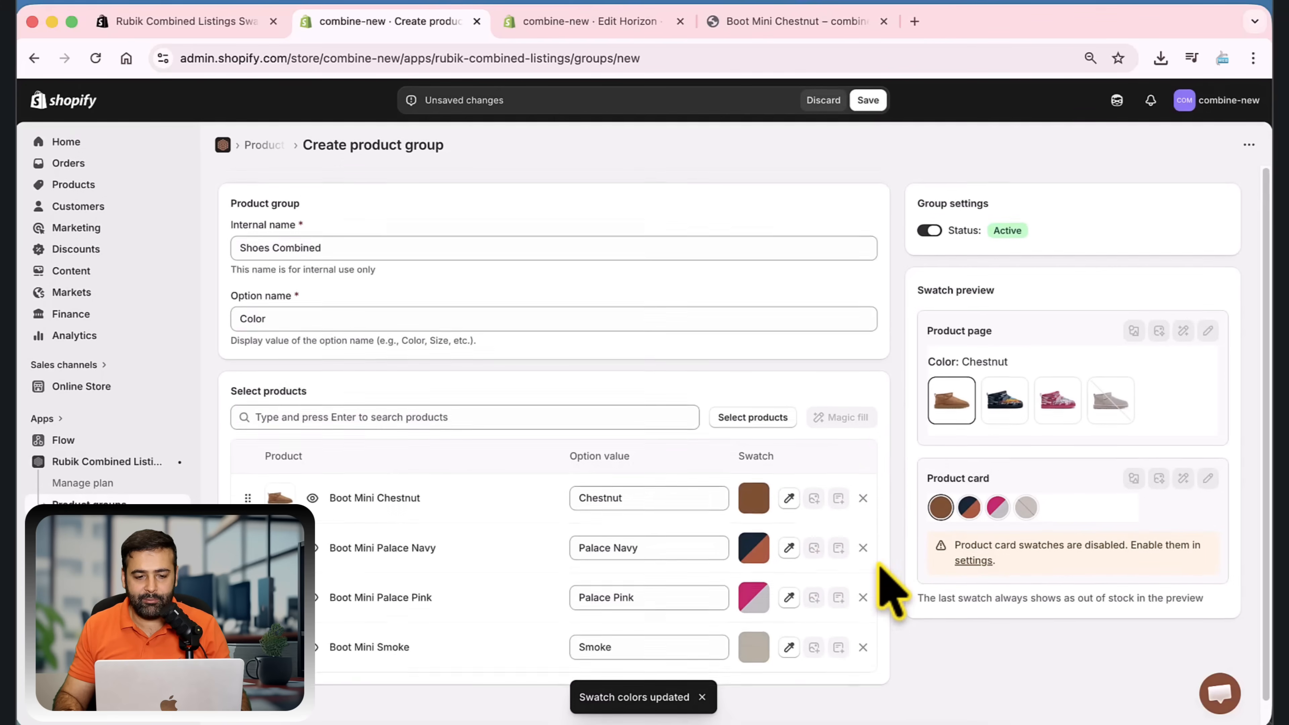
scroll(878, 508, down, 1)
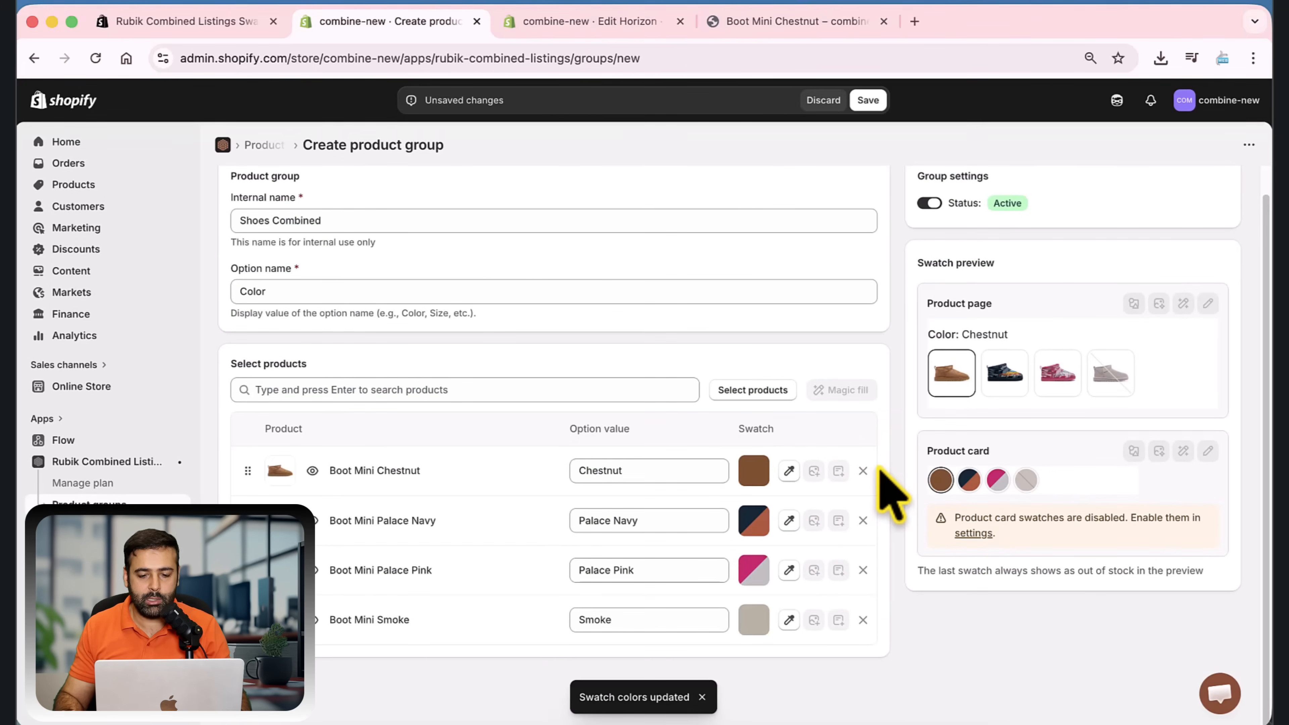
click(868, 100)
Reload the Boot Mini Chestnut storefront page, switch to the Palace Pink color swatch and check the product's URL
click(797, 21)
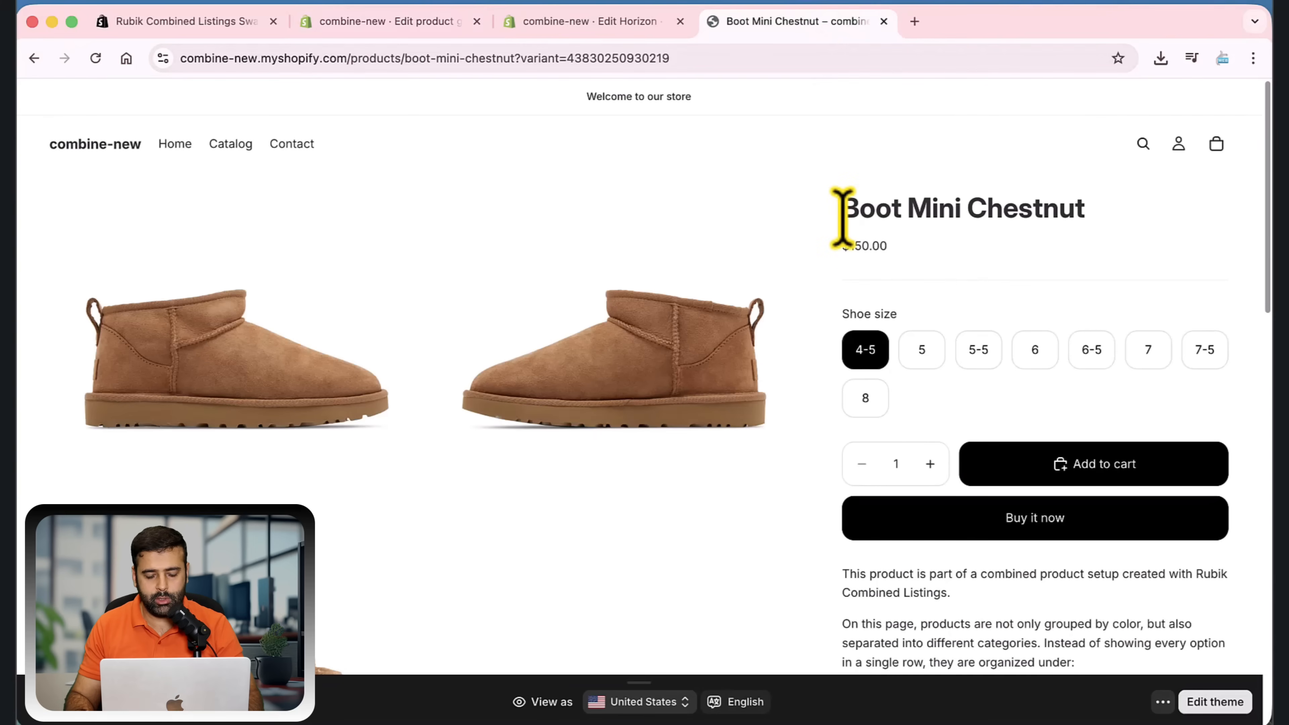
key(super+r)
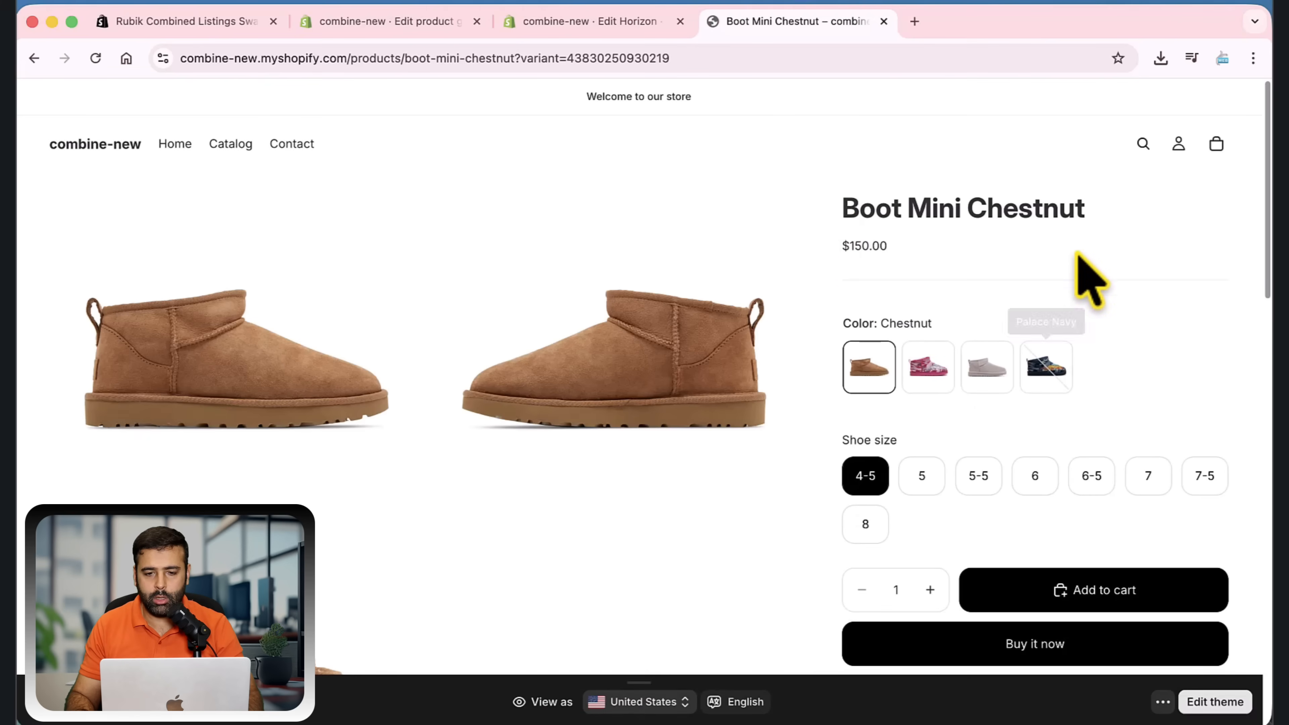
scroll(1056, 238, down, 1)
scroll(1068, 265, down, 1)
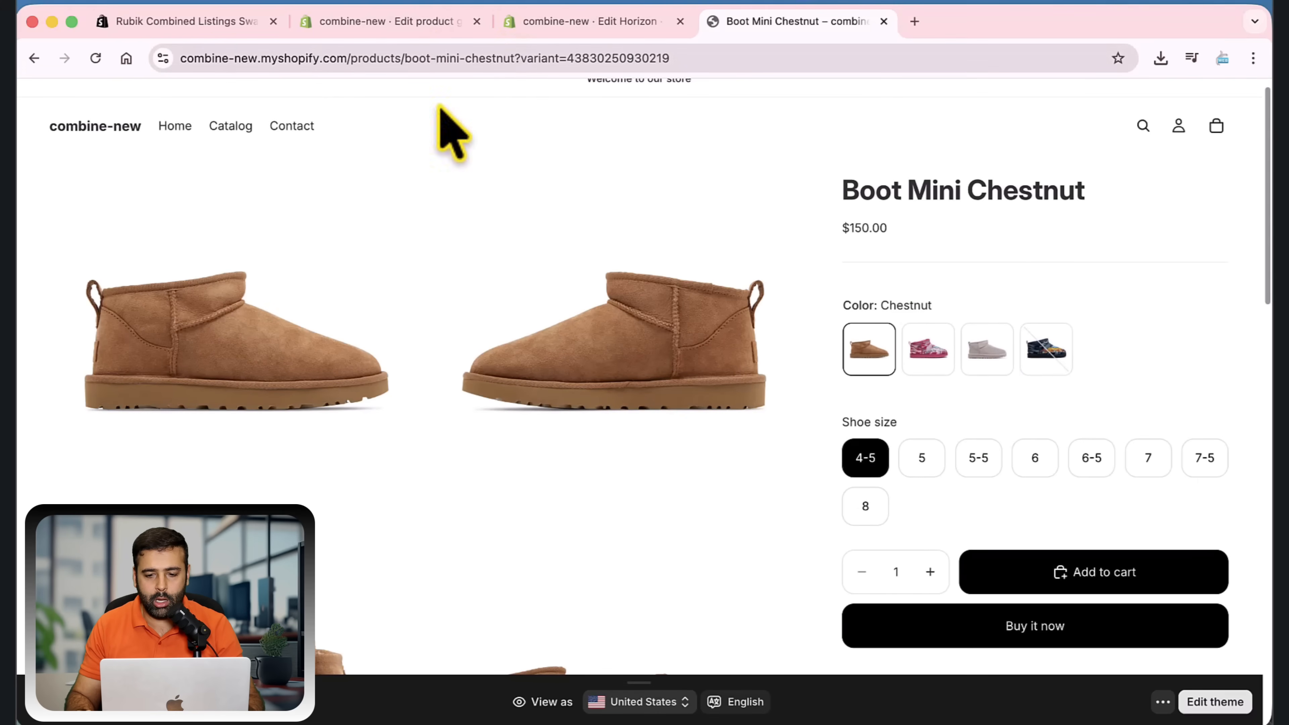
click(934, 355)
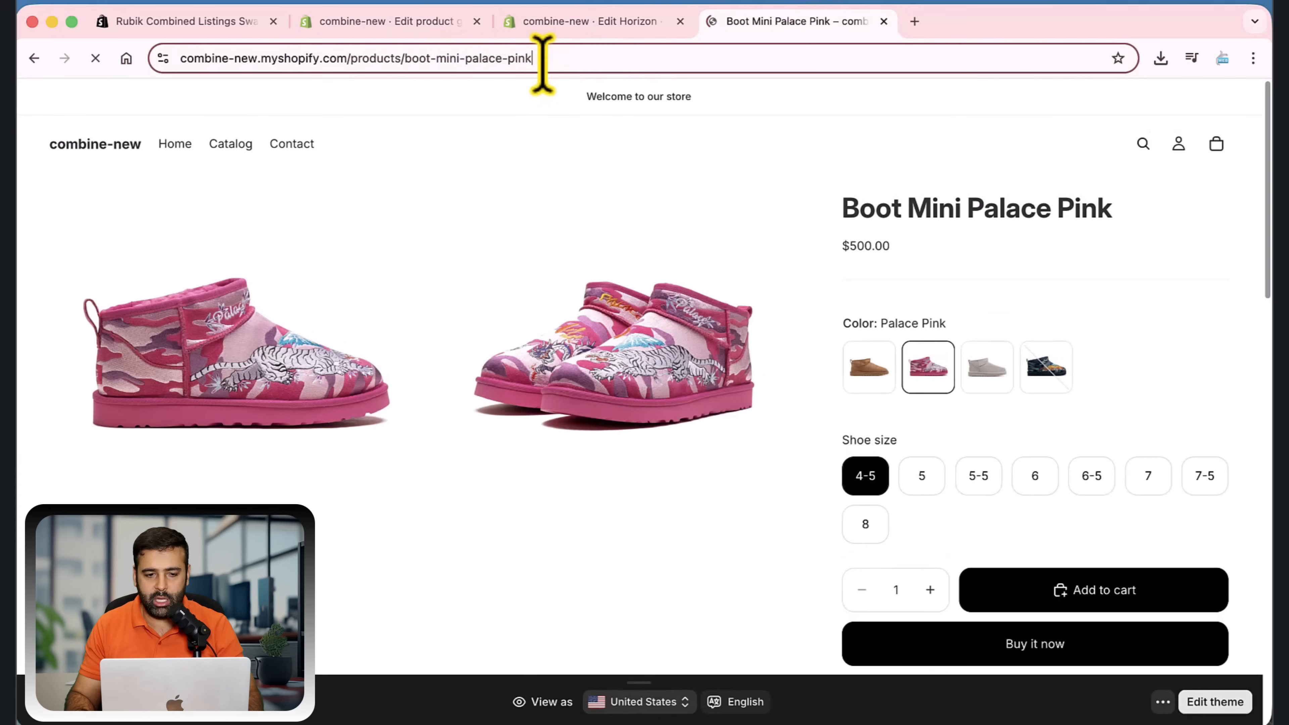
drag(541, 58, 406, 57)
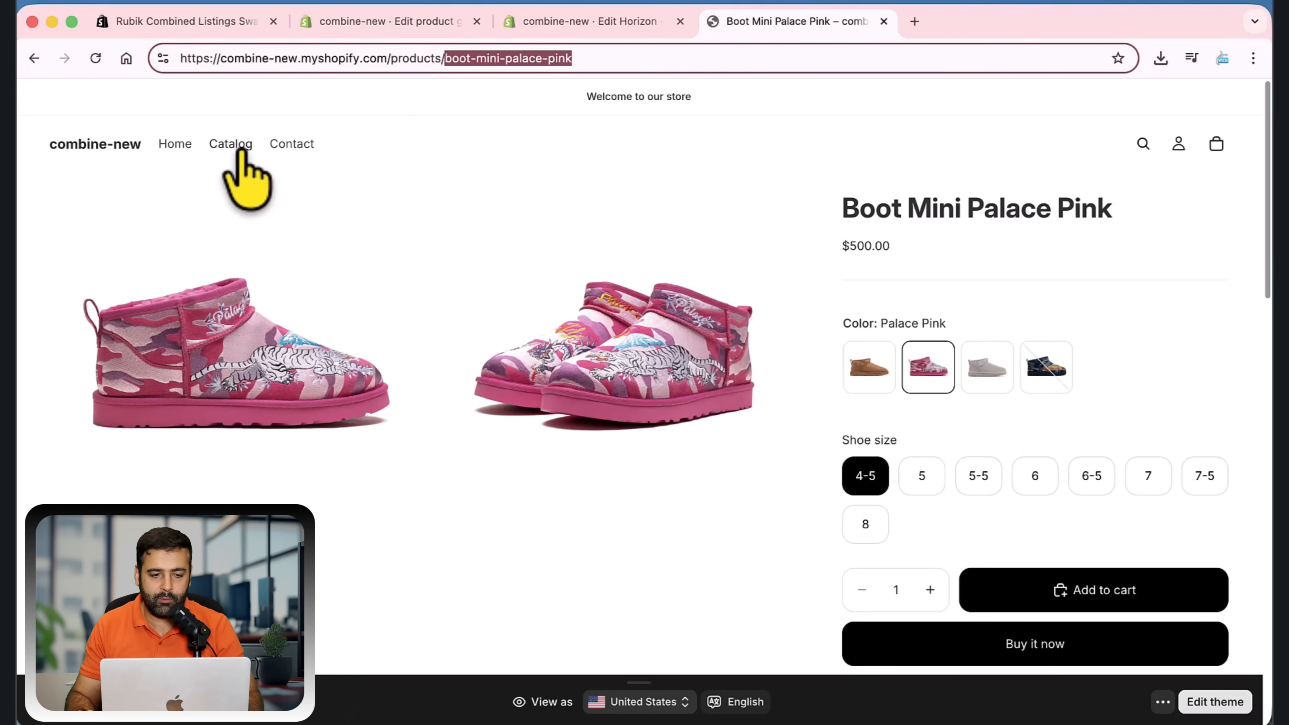
Check the storefront's Catalog page for color swatches on the product cards
click(231, 145)
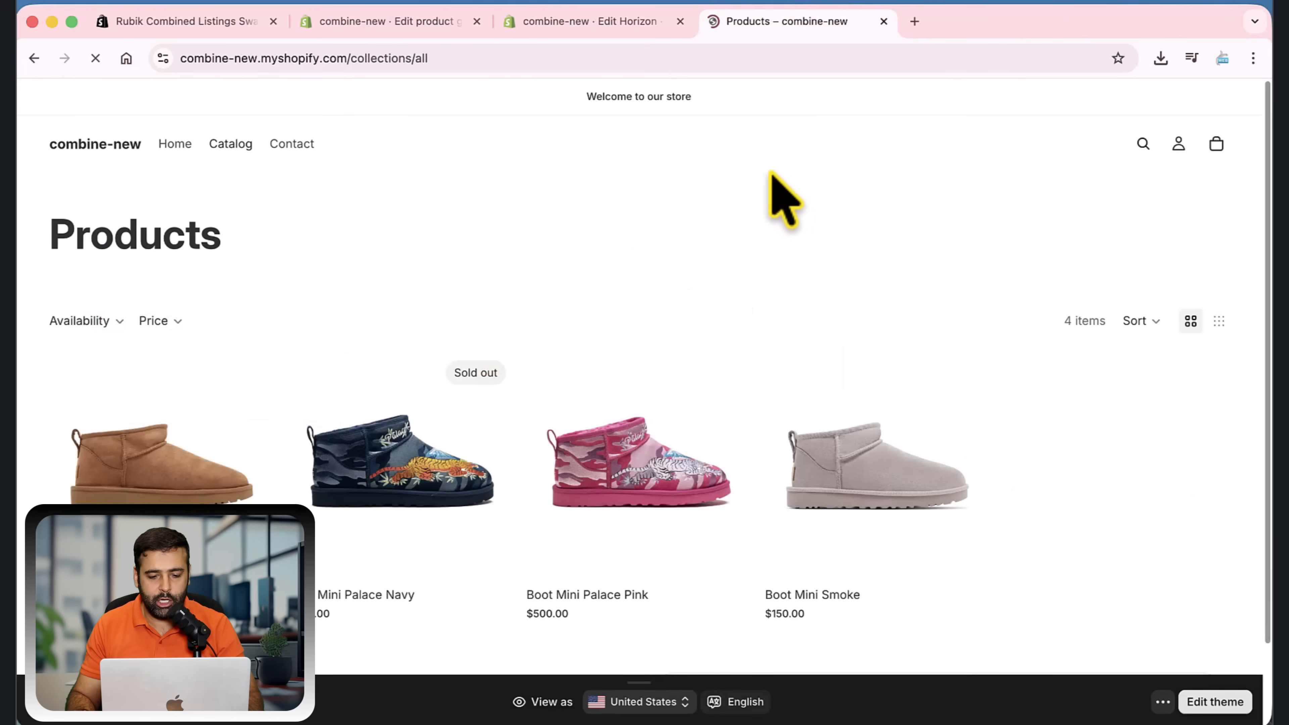
scroll(552, 605, down, 2)
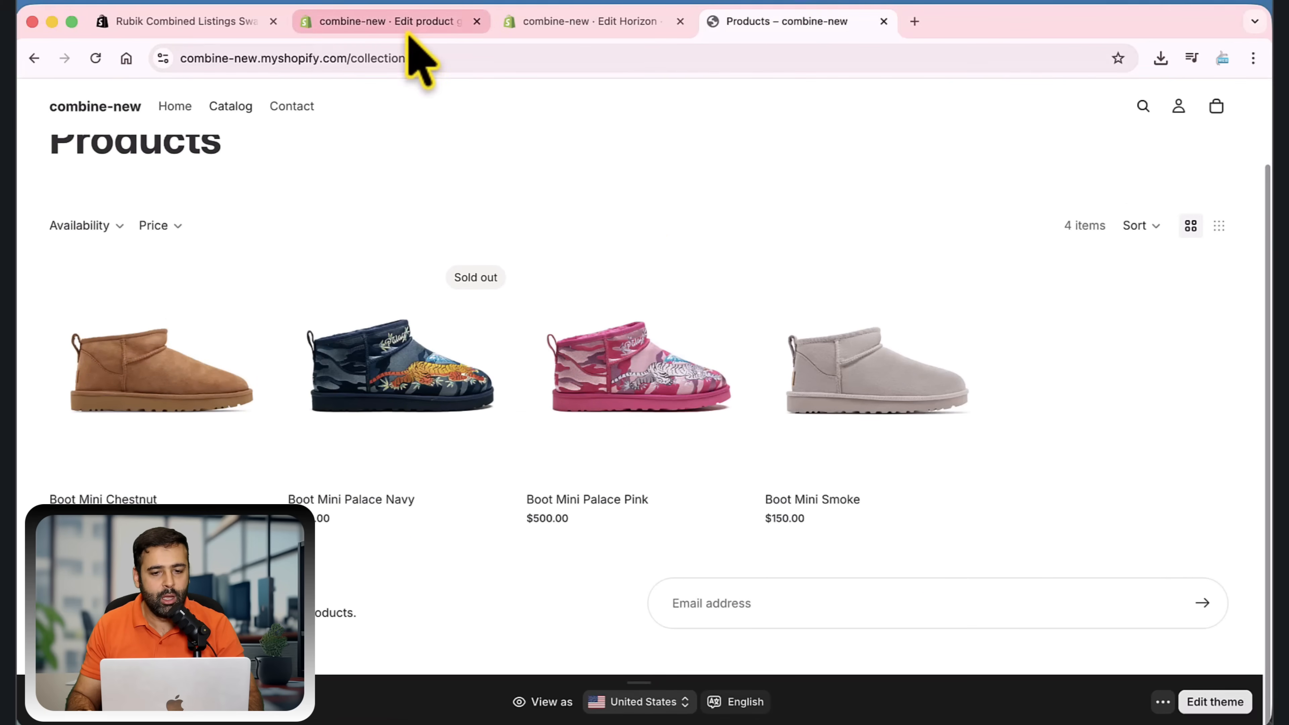
Enable Product card swatches in the Rubik Combined Listings settings, reached from the Shoes Combined group, and save the settings
click(561, 23)
click(412, 32)
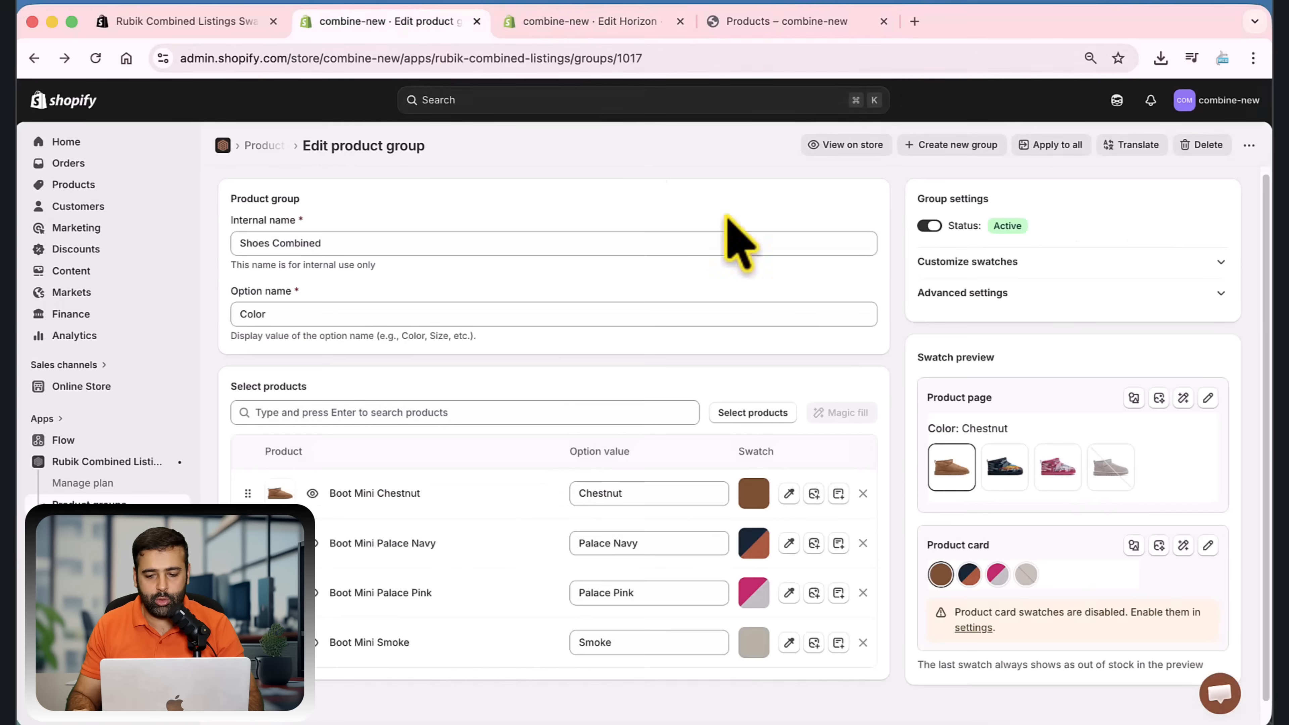
scroll(995, 609, down, 1)
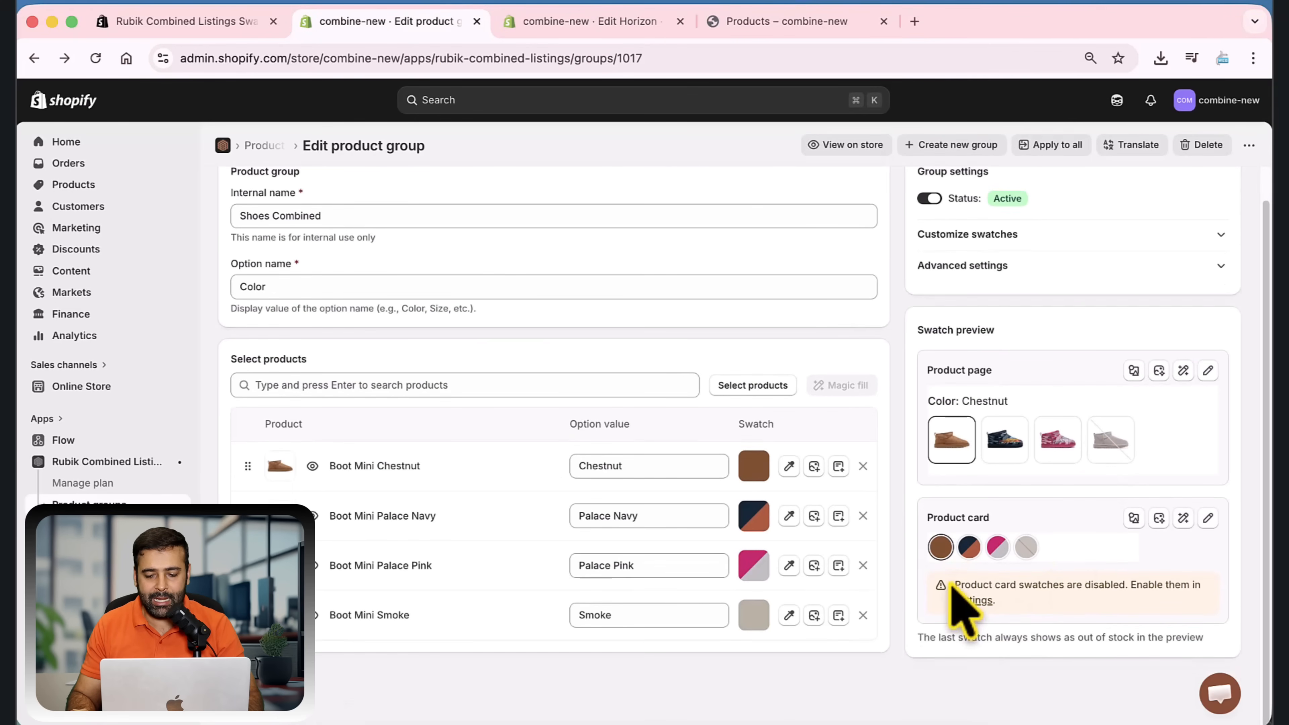
drag(944, 584, 1119, 587)
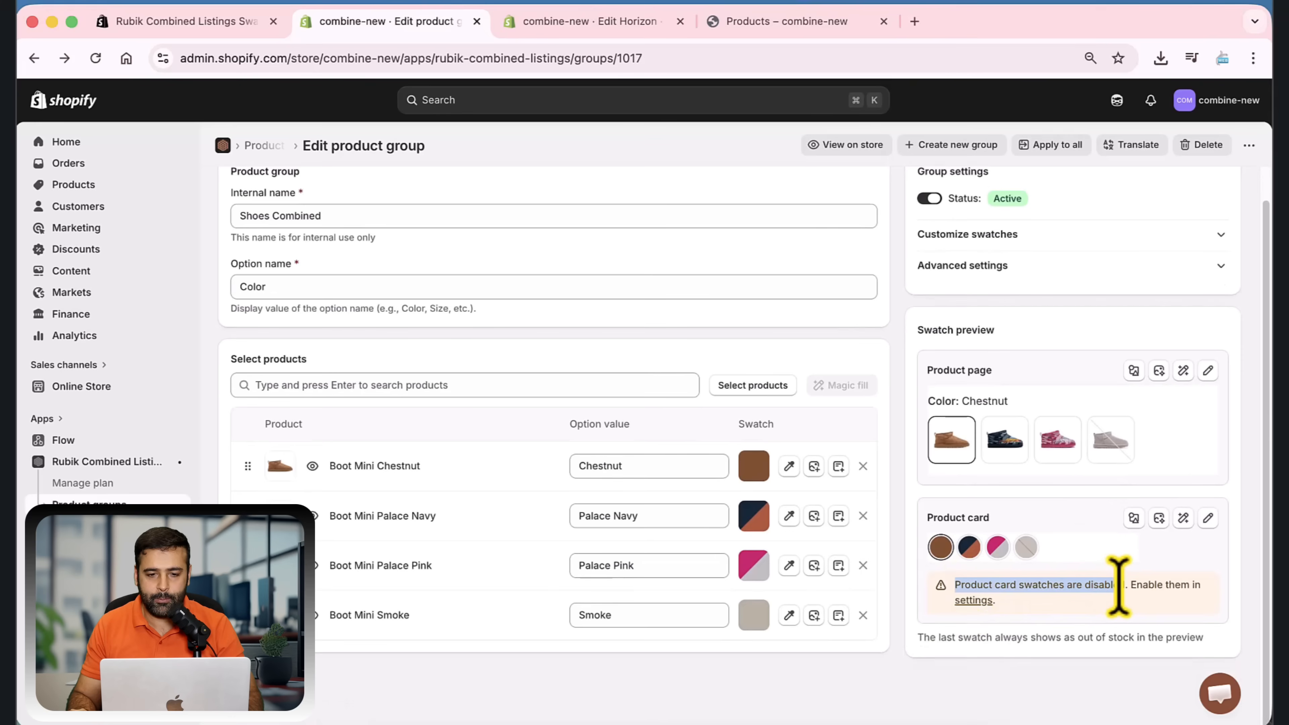
click(973, 599)
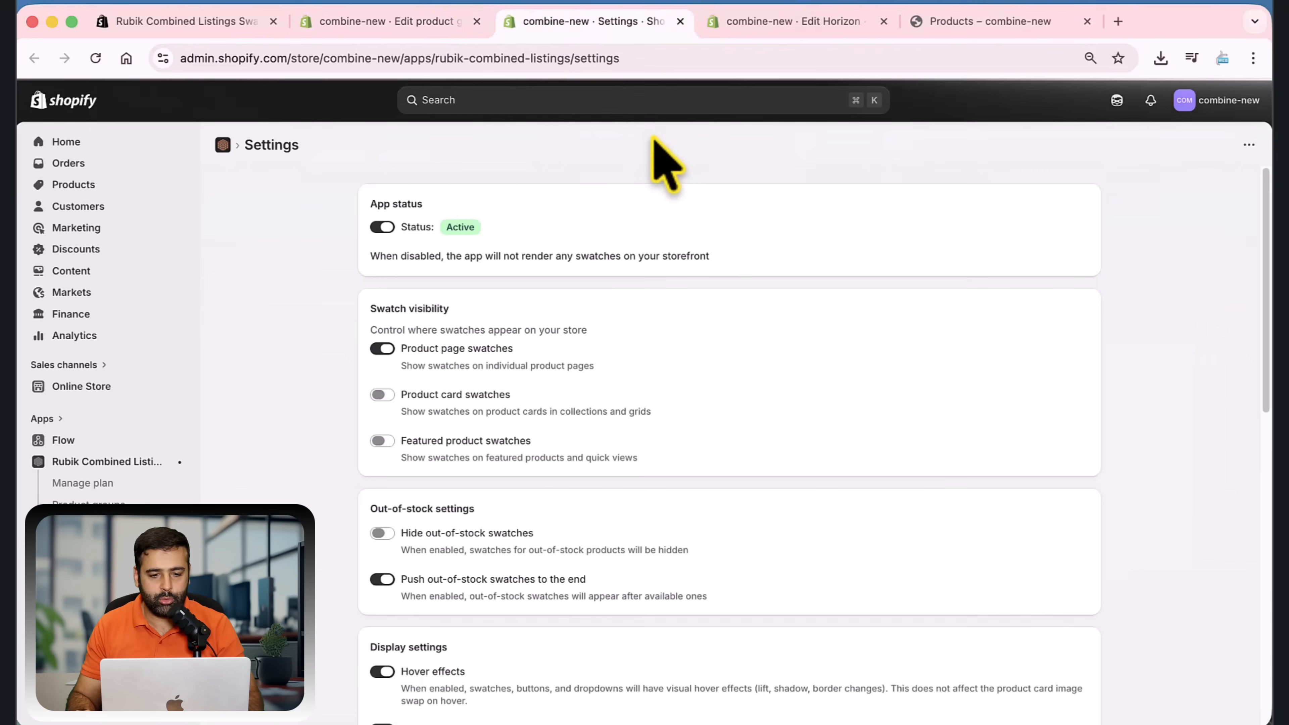
scroll(654, 192, down, 1)
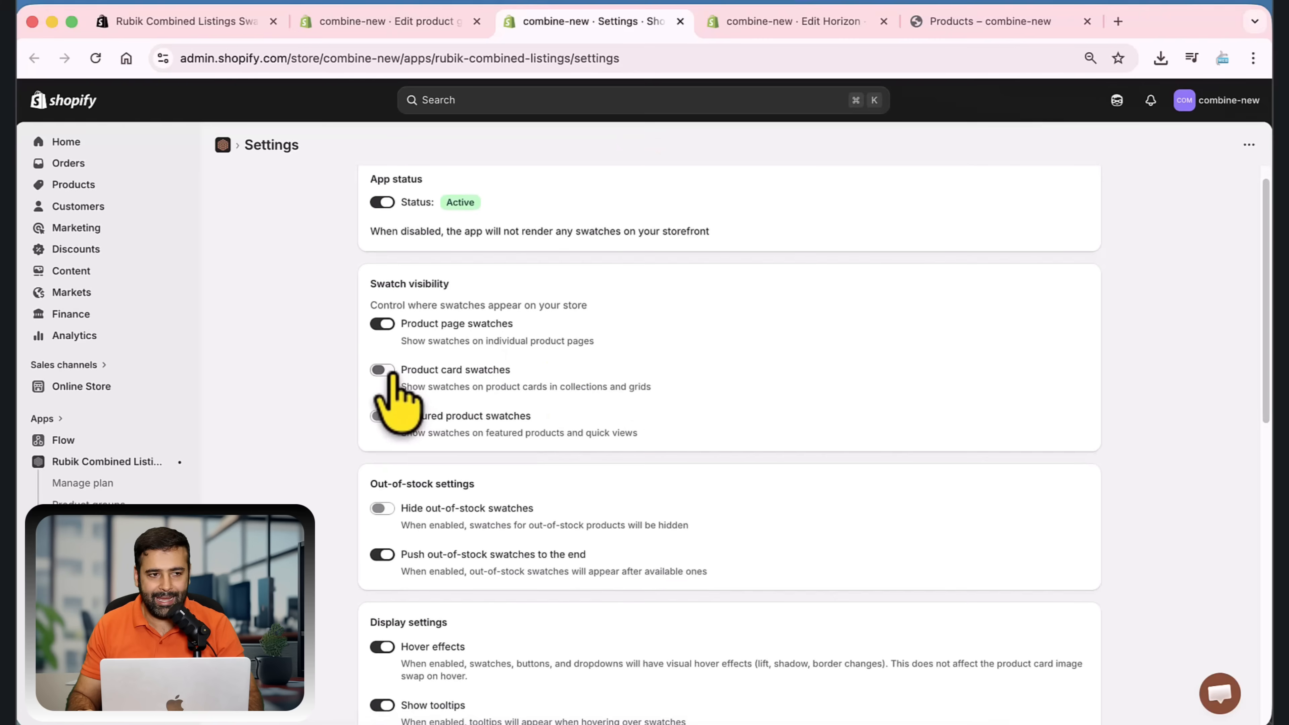
click(391, 373)
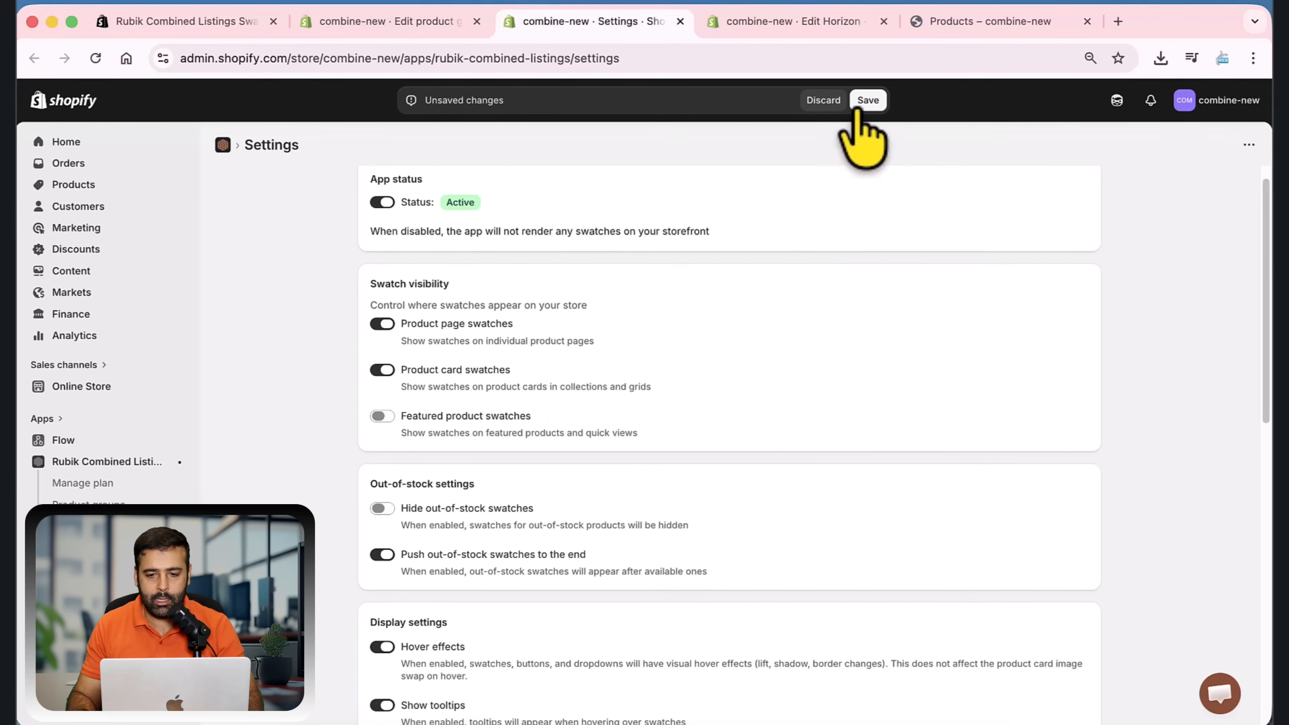
click(866, 101)
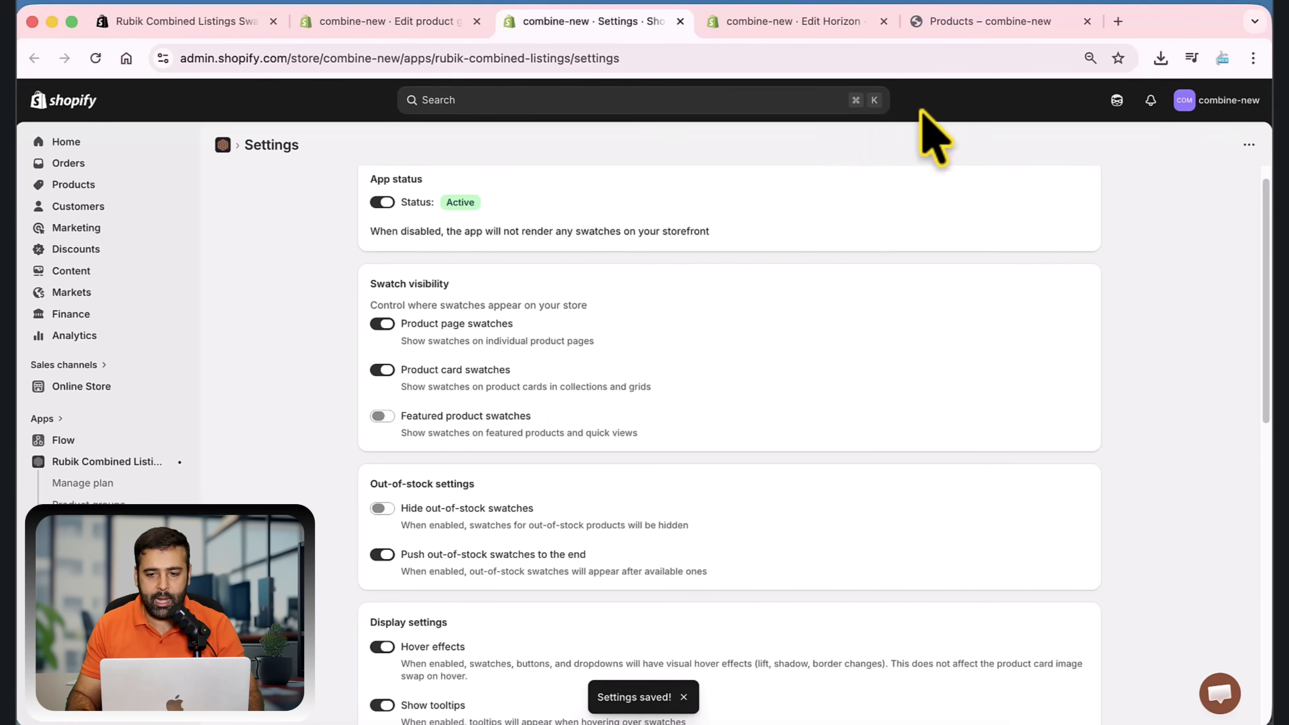
Reload the storefront catalog to review the product card swatches and open the Boot Mini Chestnut product page
click(960, 26)
key(super+r)
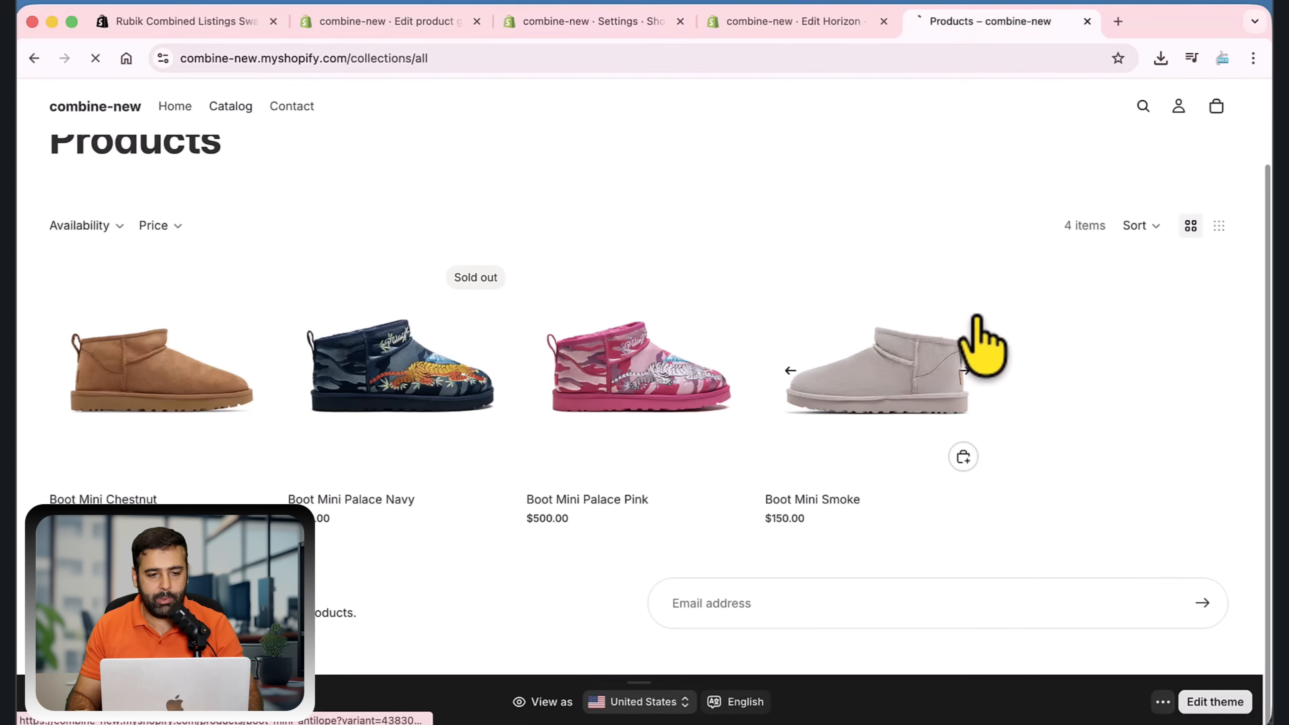
scroll(926, 243, down, 1)
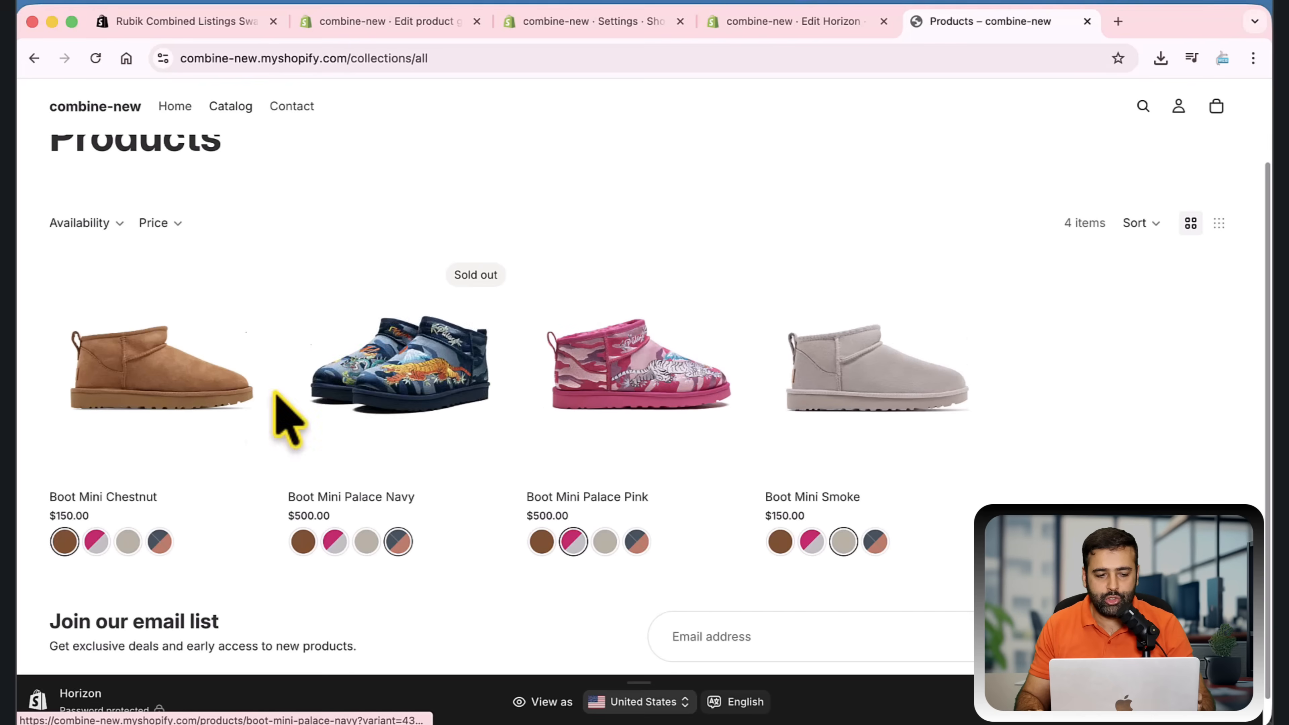
click(224, 388)
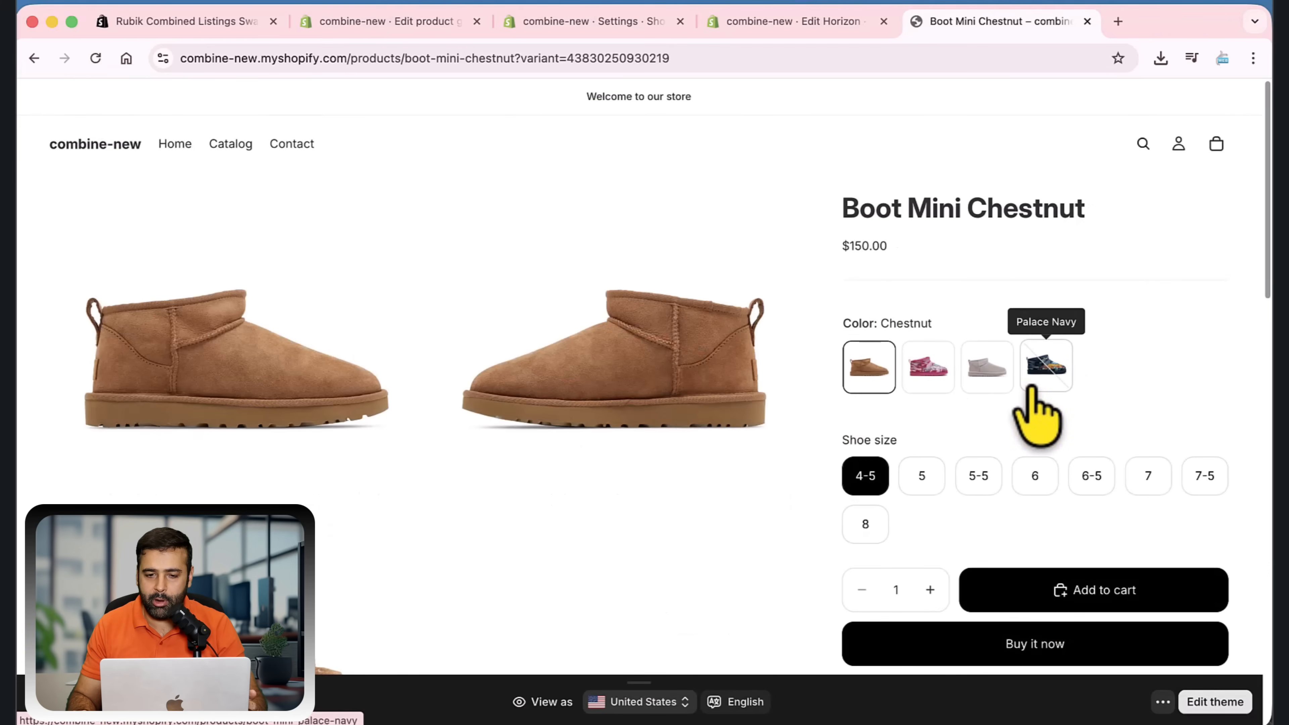
Return to the Shoes Combined product group in Shopify admin and open the visual customization for its product page swatches
click(629, 26)
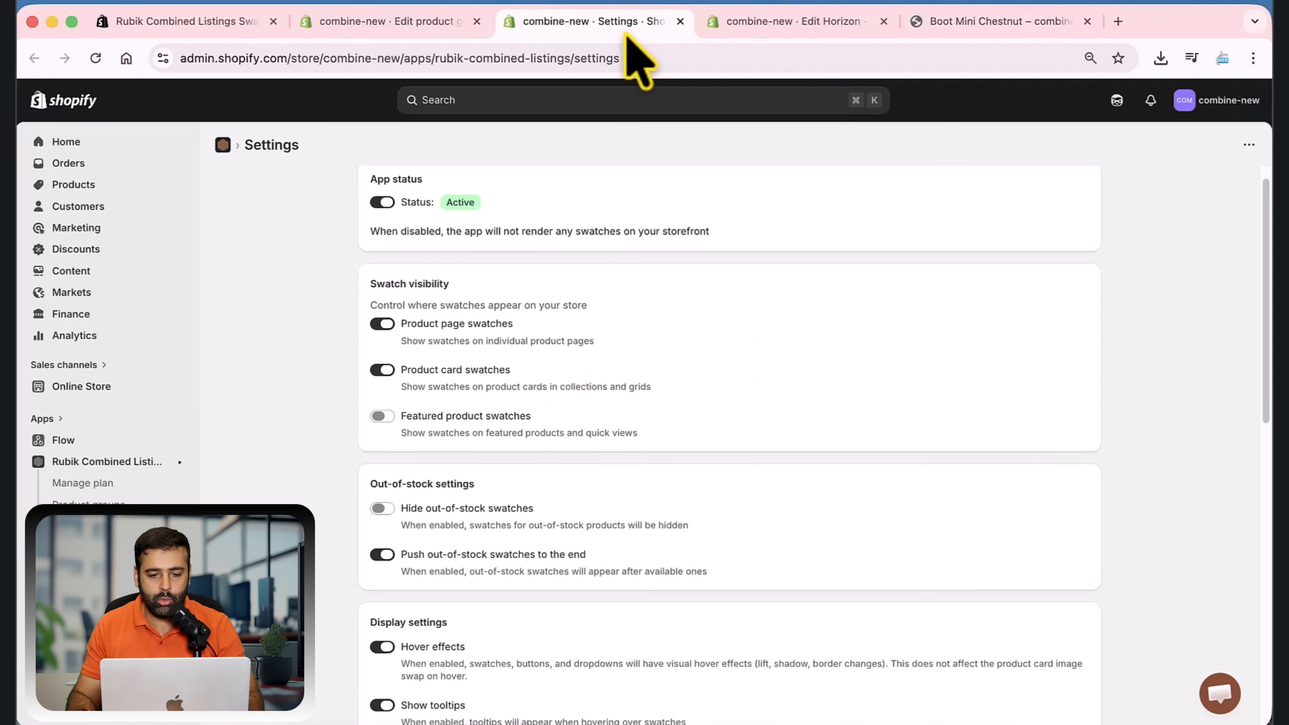
click(113, 502)
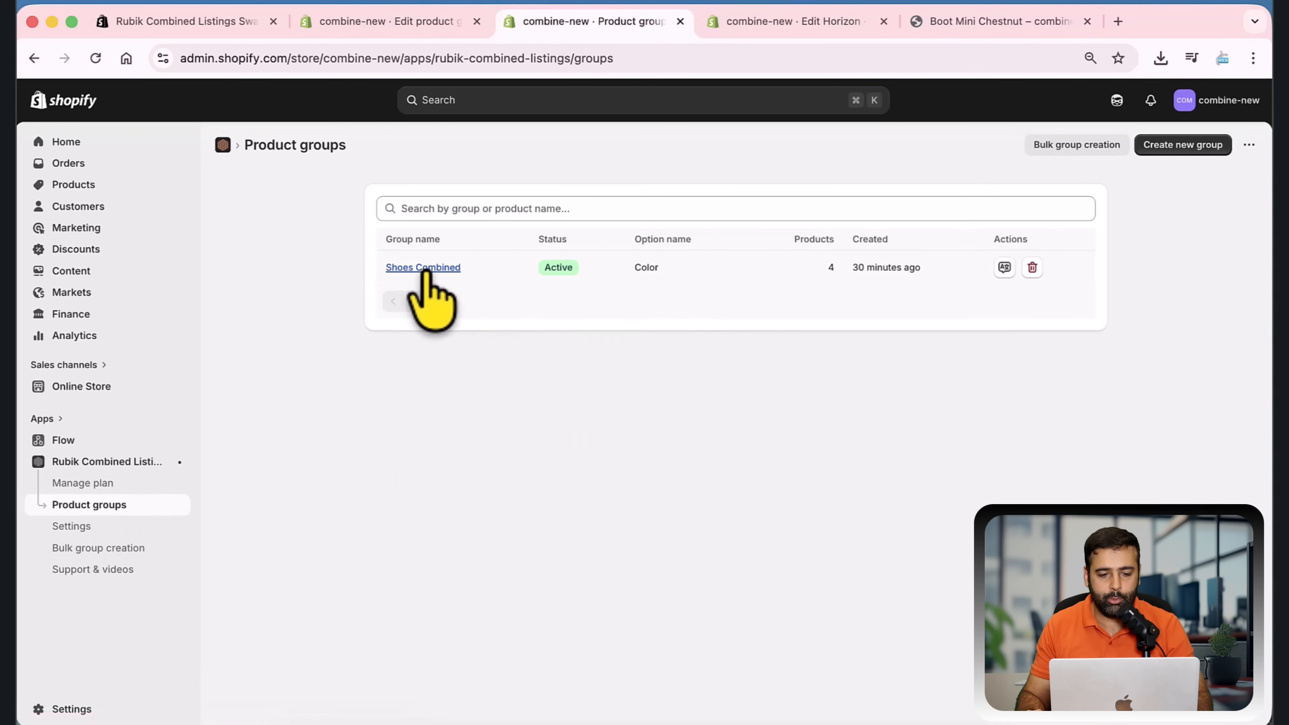
click(424, 270)
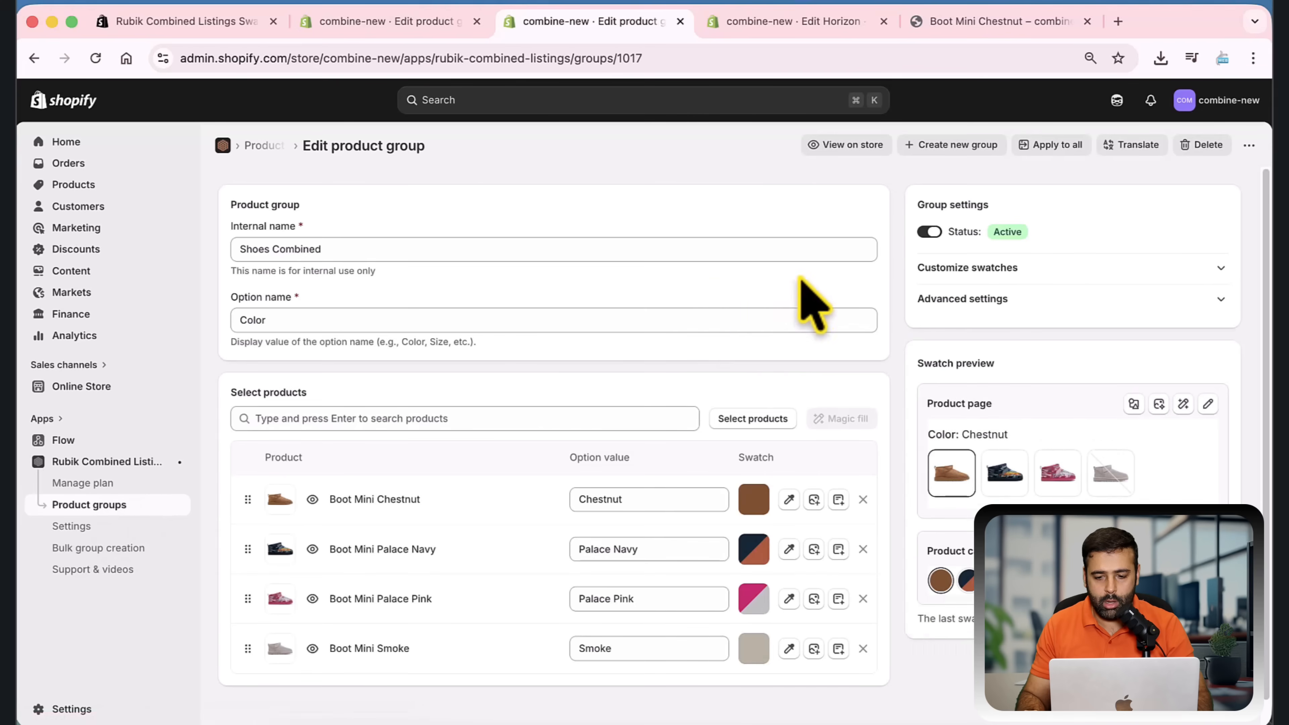
scroll(971, 441, down, 1)
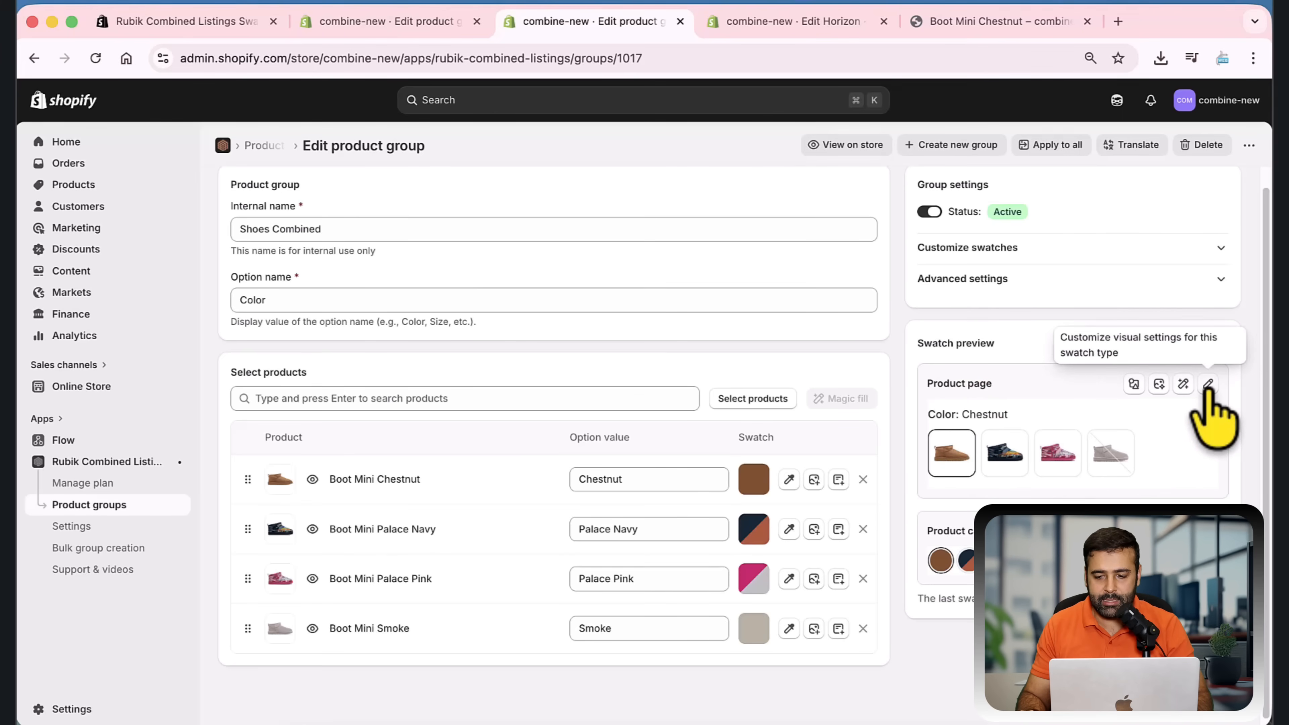
click(1208, 385)
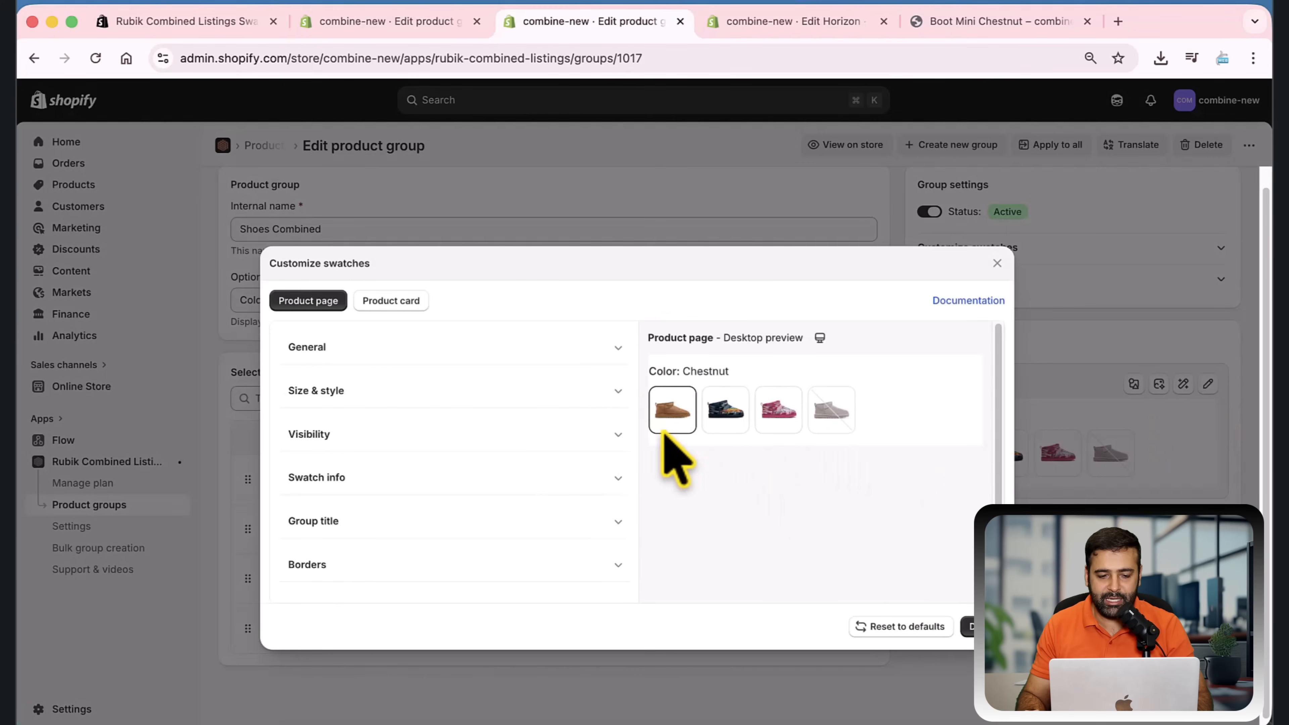
Try a 0 px corner radius on the product page swatches, then restore the 9 px rounding
click(614, 392)
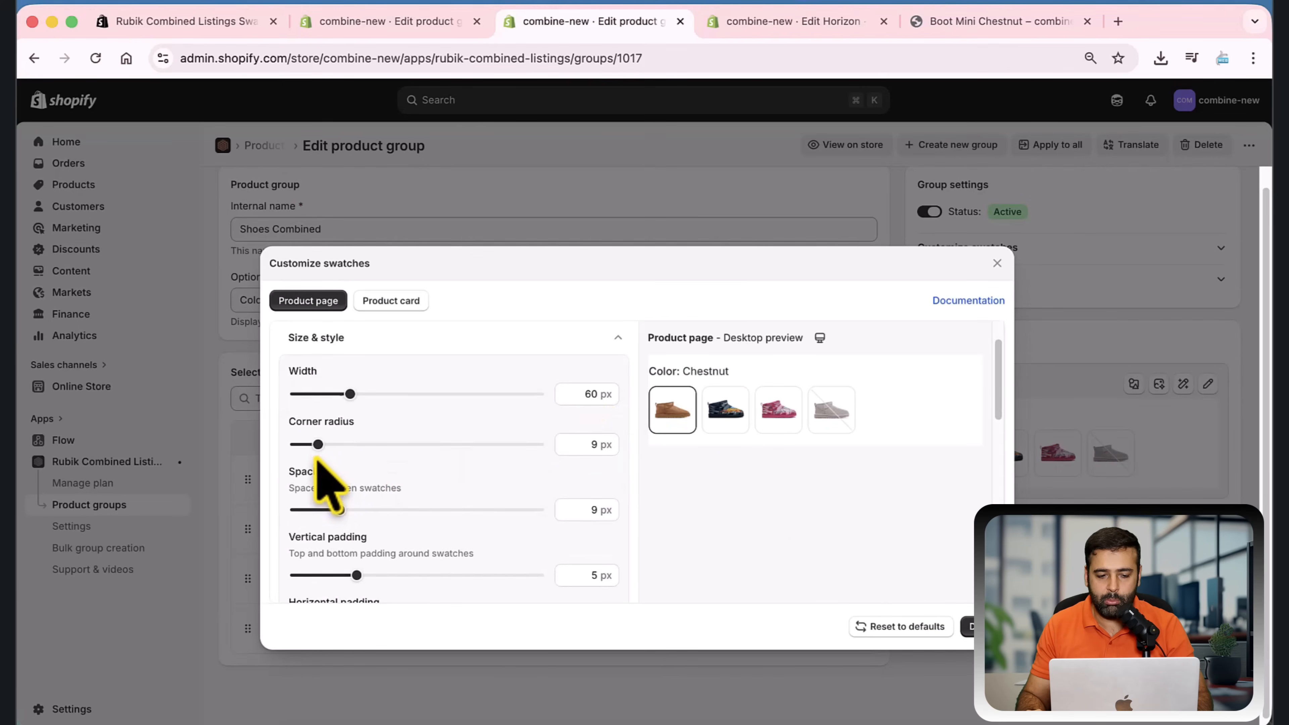
drag(318, 445, 288, 446)
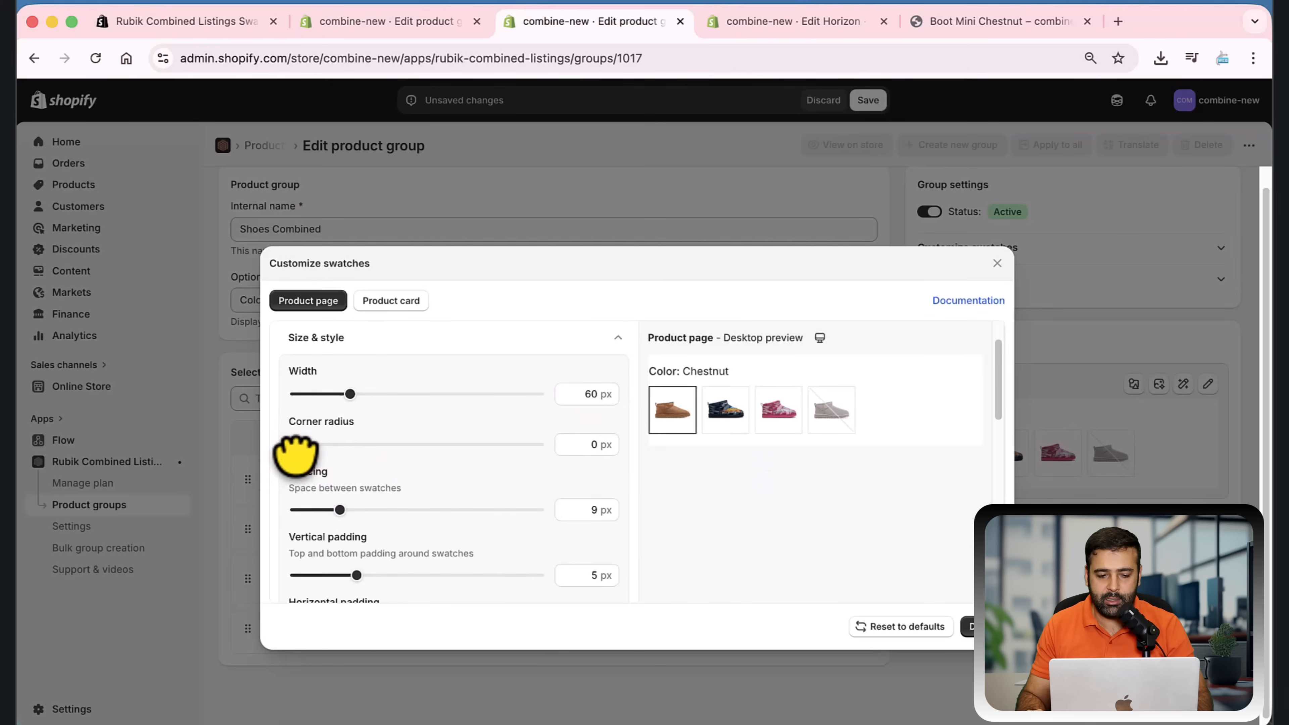
drag(296, 445, 316, 446)
click(618, 336)
scroll(584, 472, up, 1)
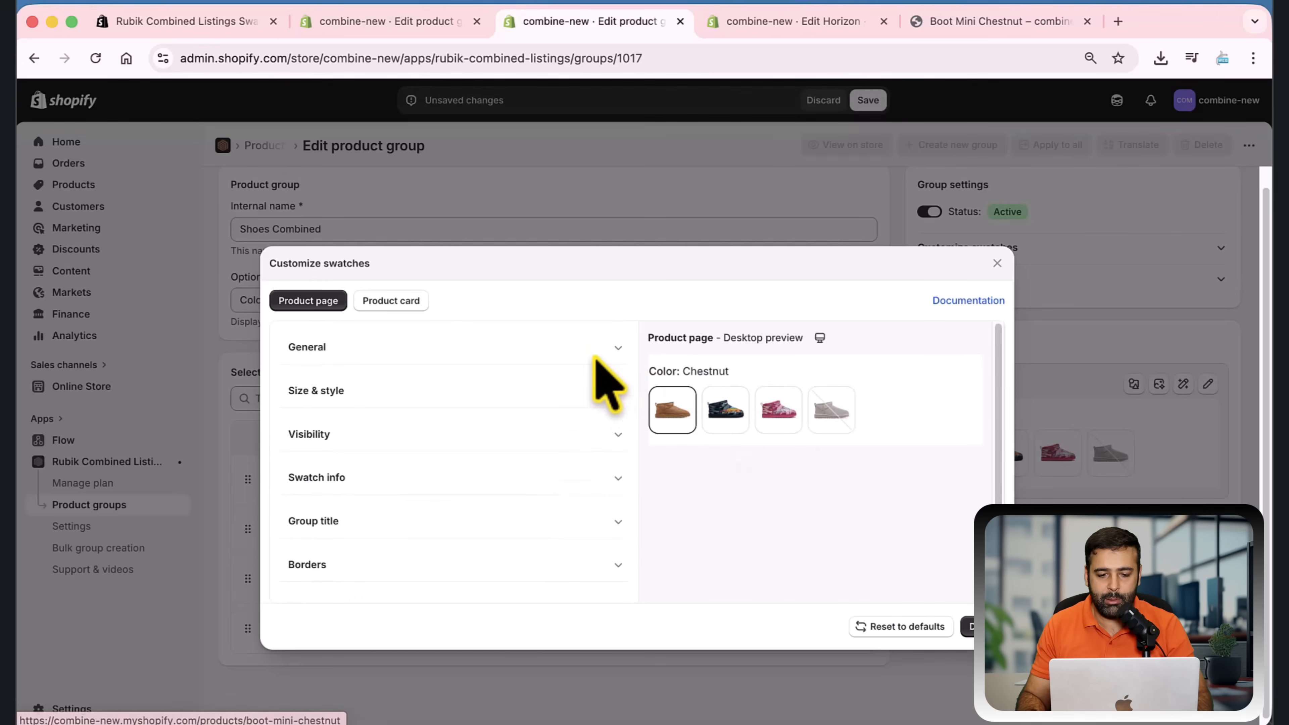
Preview the Button and Dropdown swatch types for the product page, then return the swatch type to Image
click(615, 347)
scroll(525, 405, up, 1)
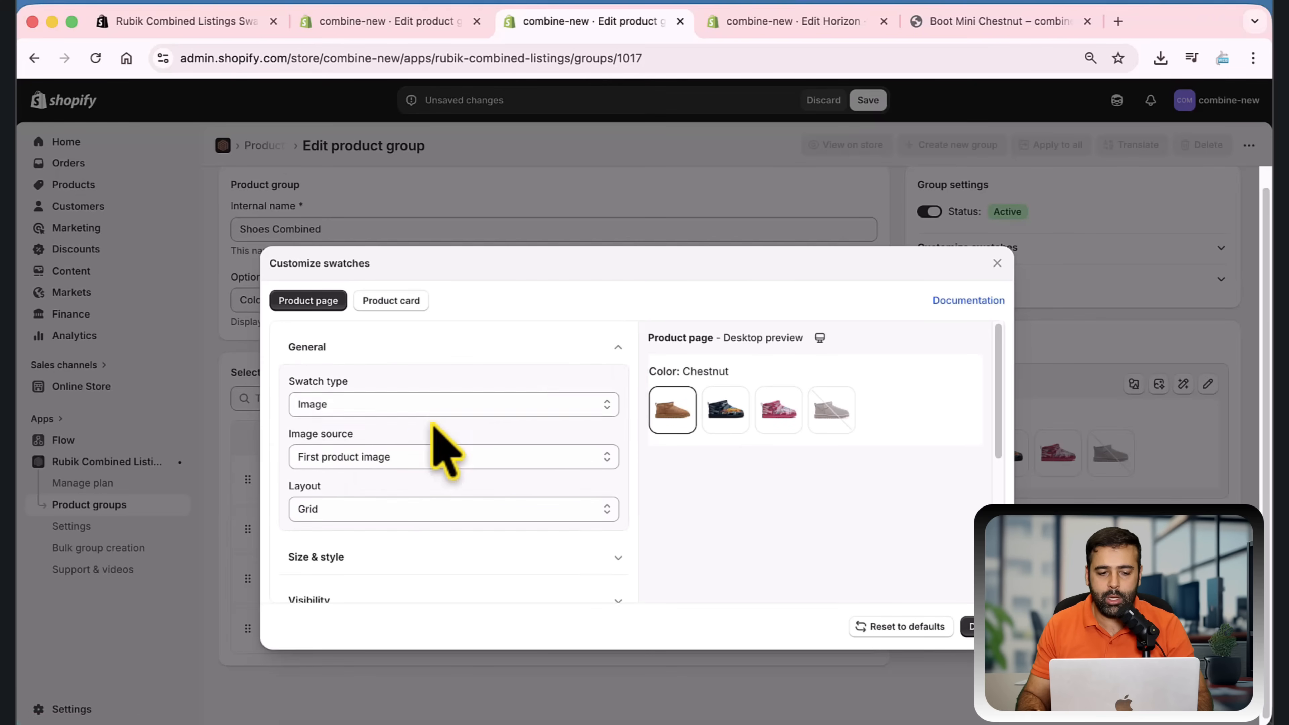
click(466, 405)
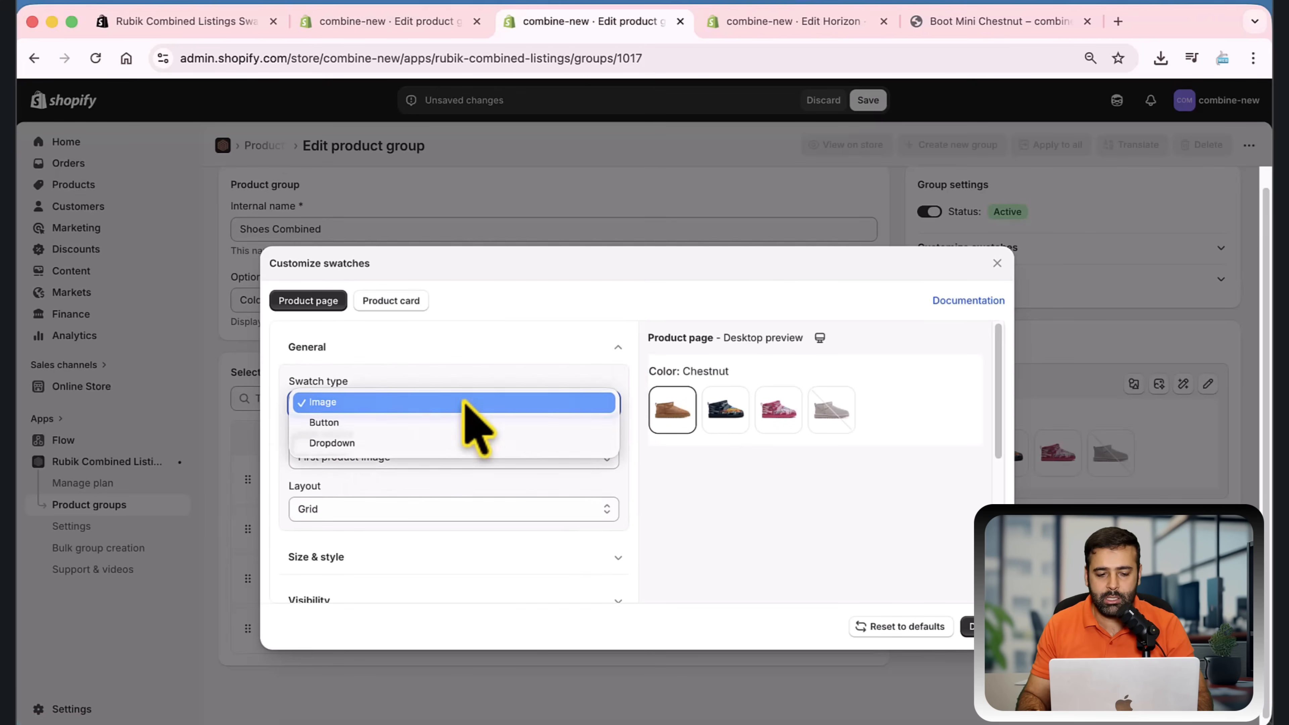
click(463, 425)
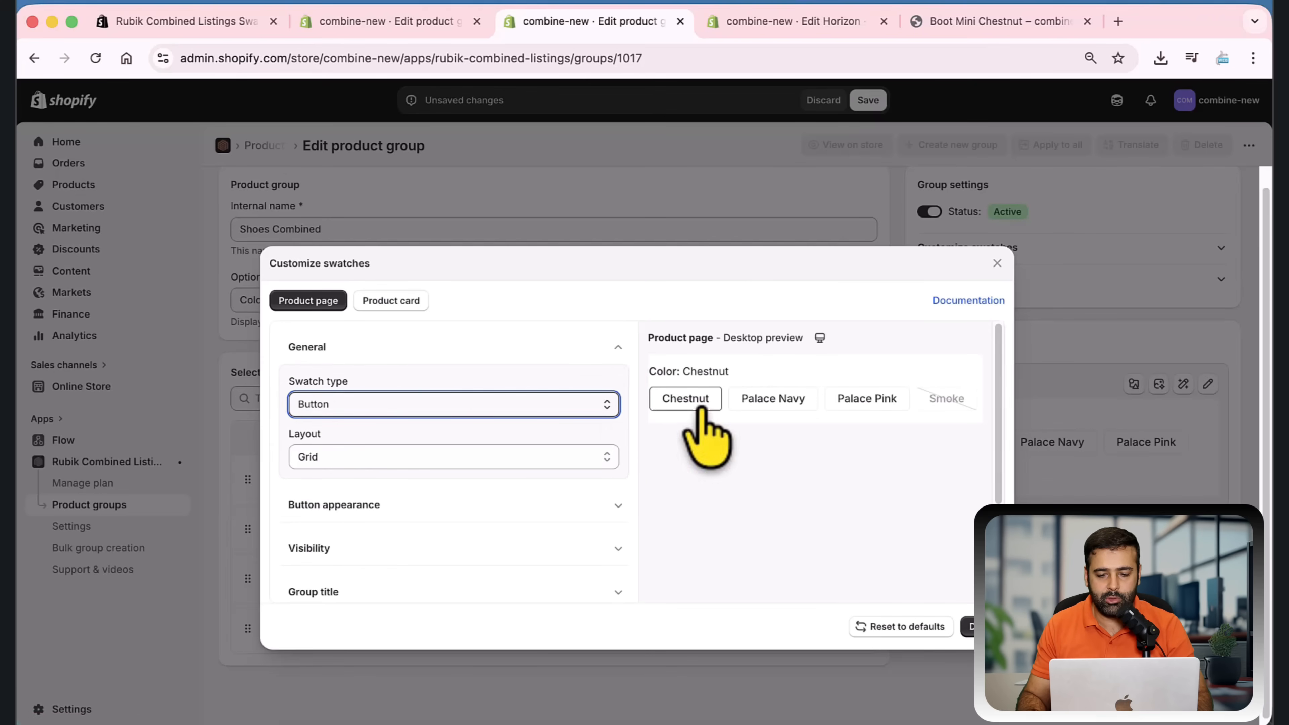
click(566, 411)
click(559, 423)
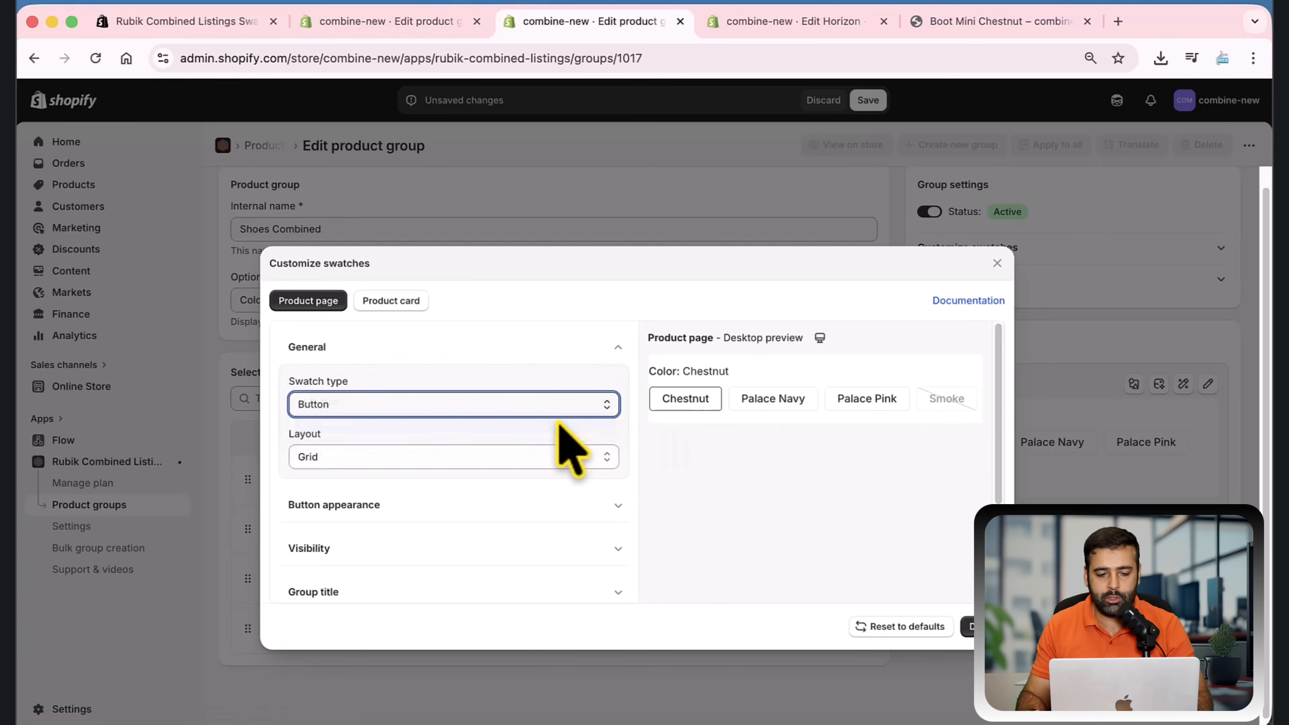
click(762, 398)
click(814, 399)
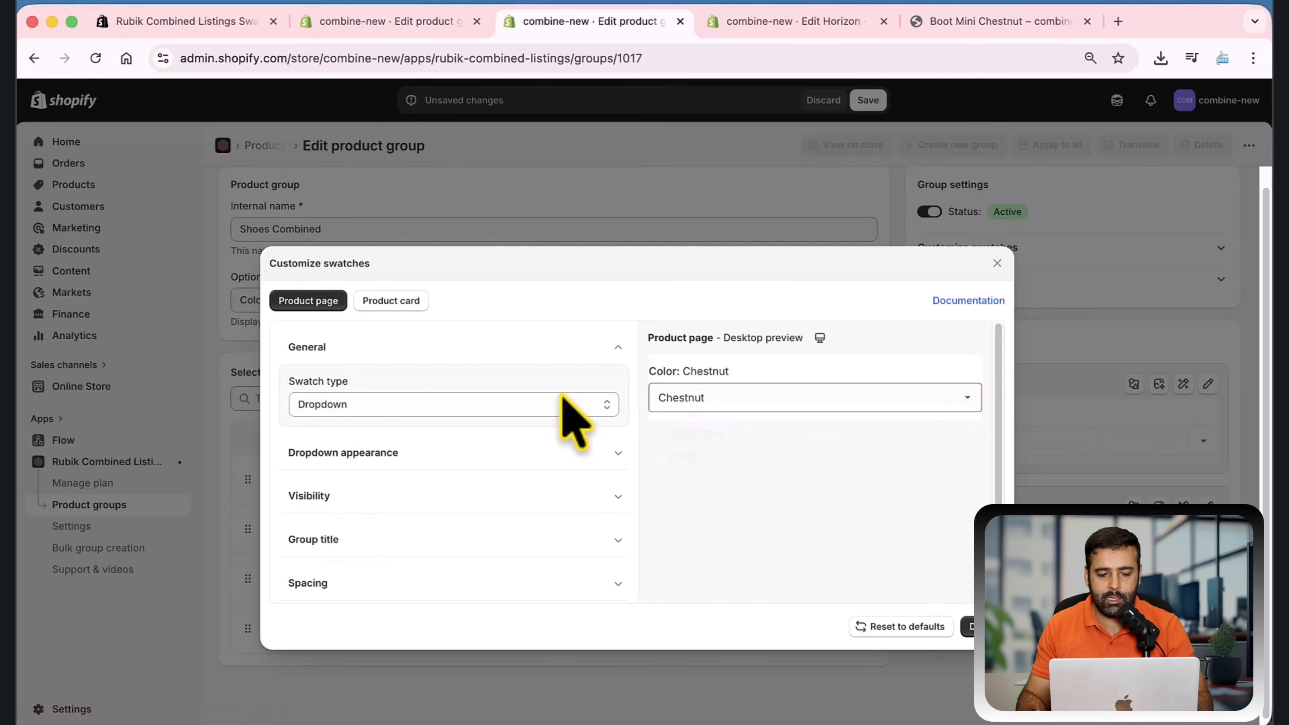
click(584, 404)
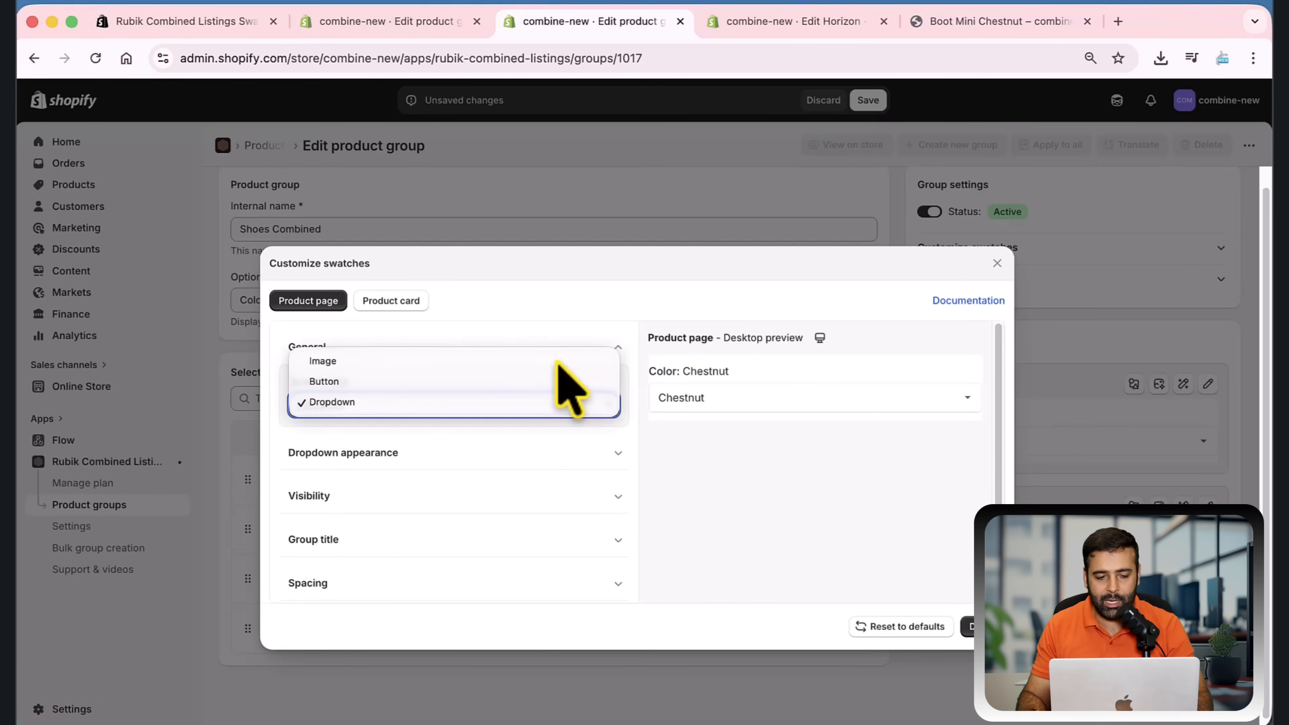
click(563, 361)
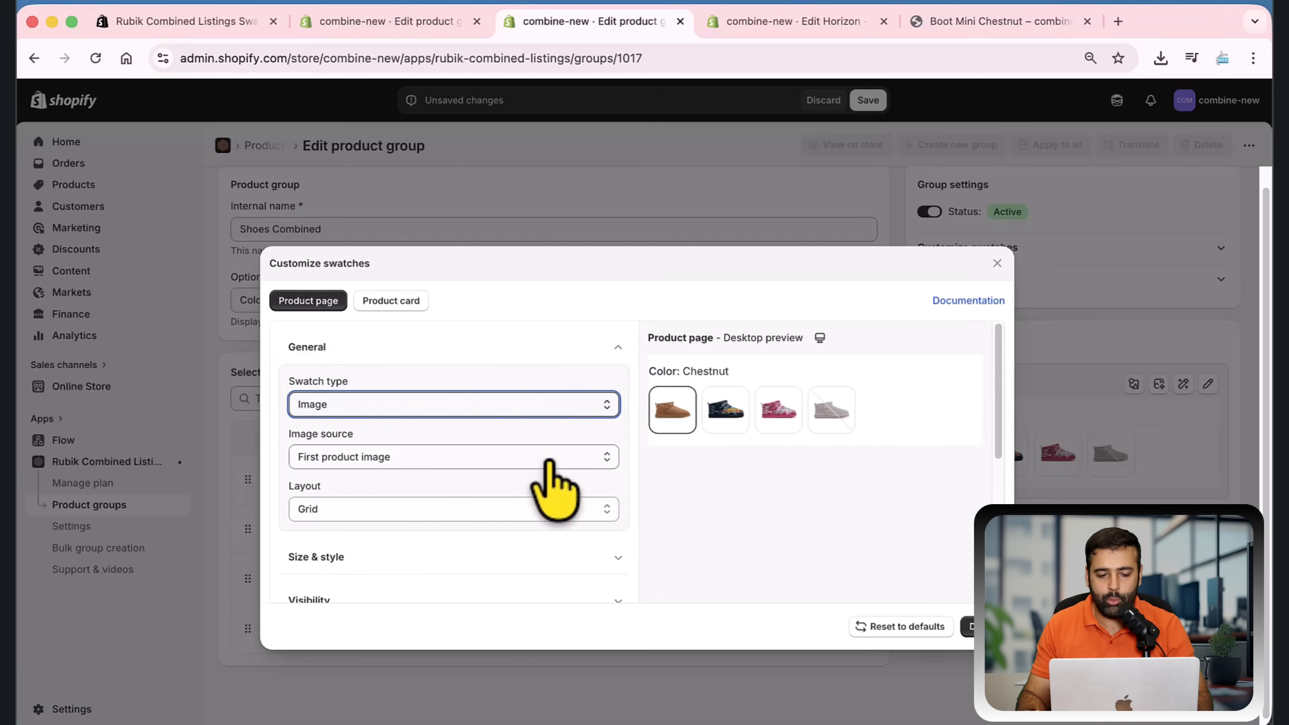
Preview Two colors as the swatch image source, then set it back to First product image
click(543, 457)
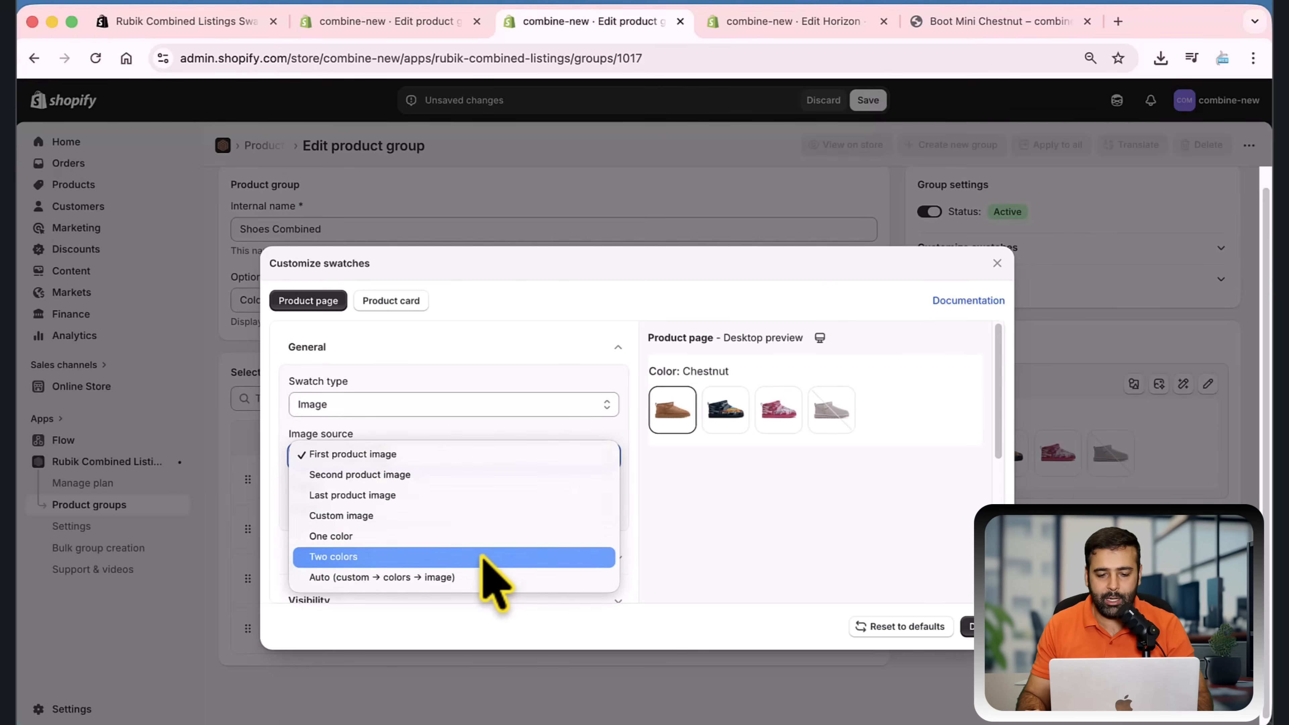
click(482, 557)
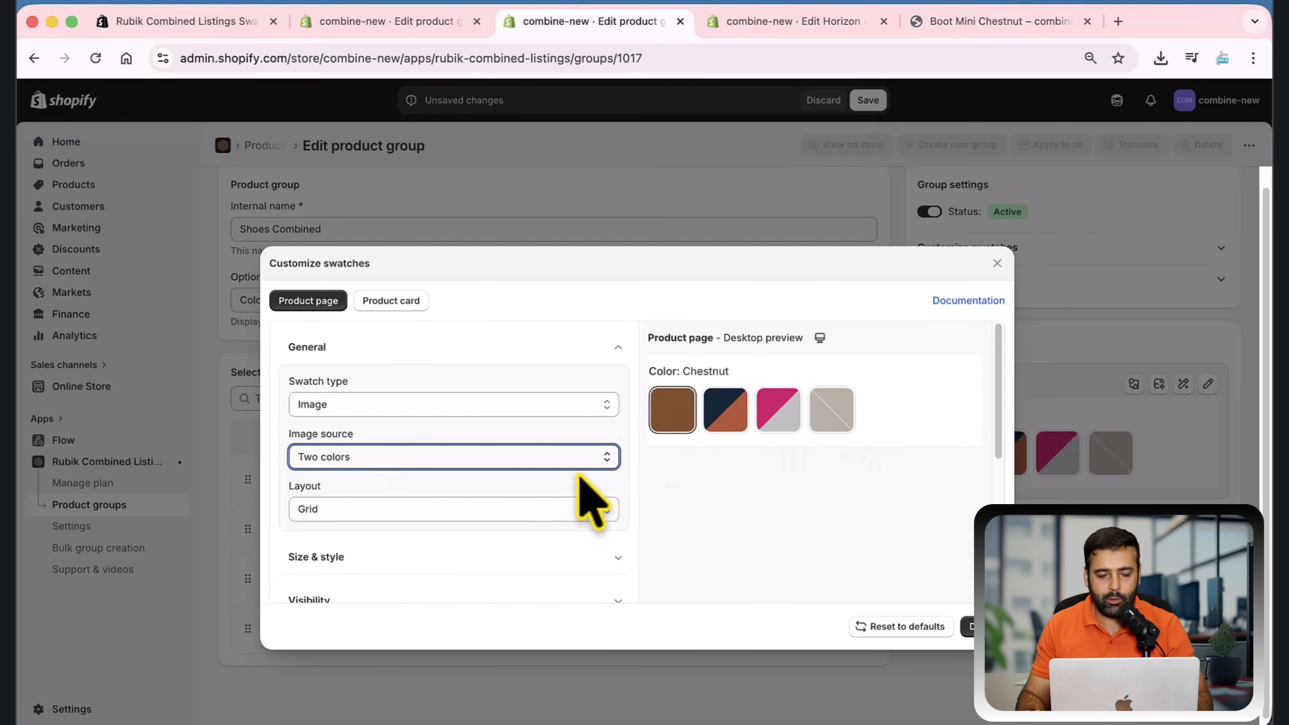
click(579, 460)
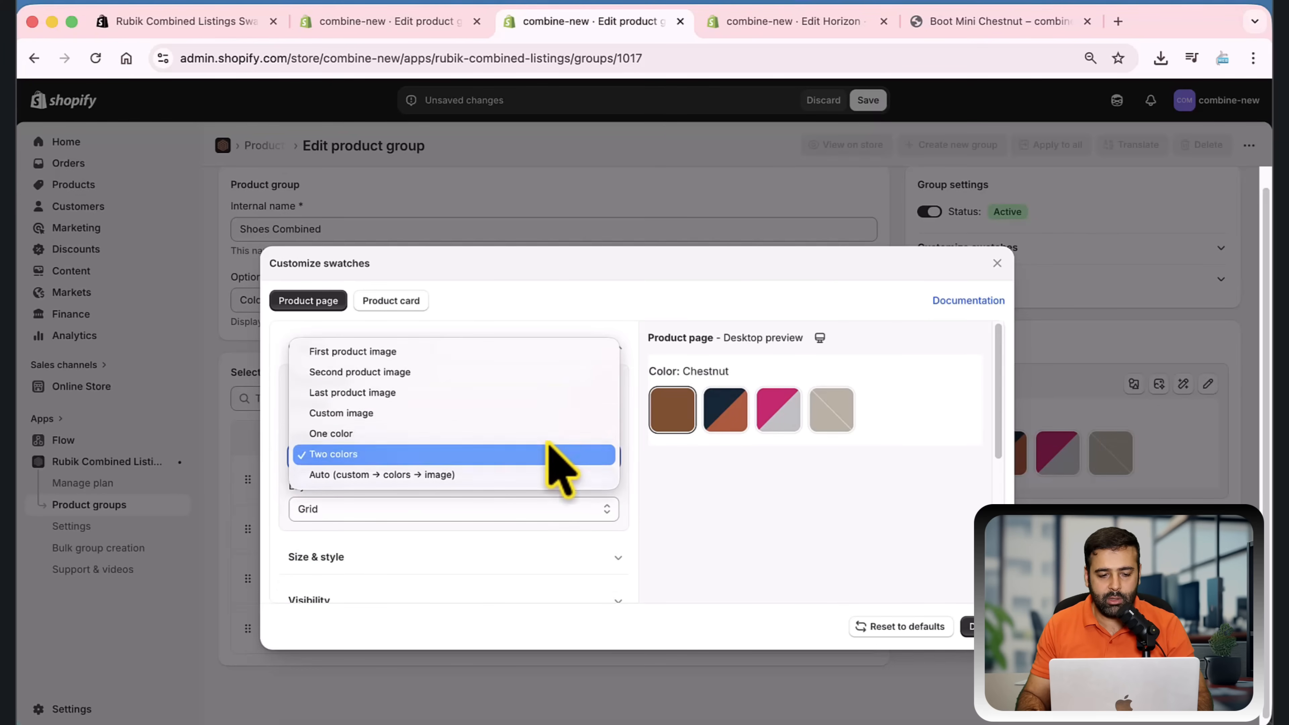
click(541, 351)
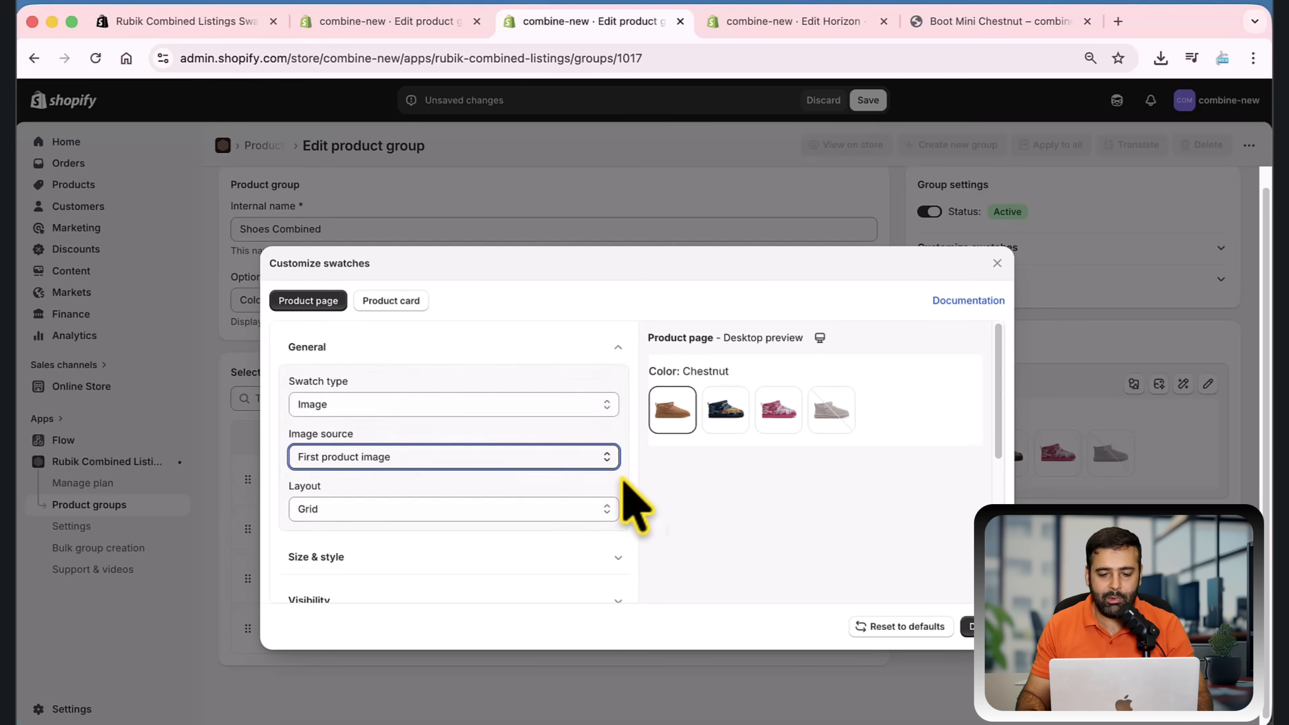
Review the remaining swatch customization sections, including Custom CSS (advanced), and close the customization dialog
scroll(634, 456, down, 5)
scroll(528, 462, down, 3)
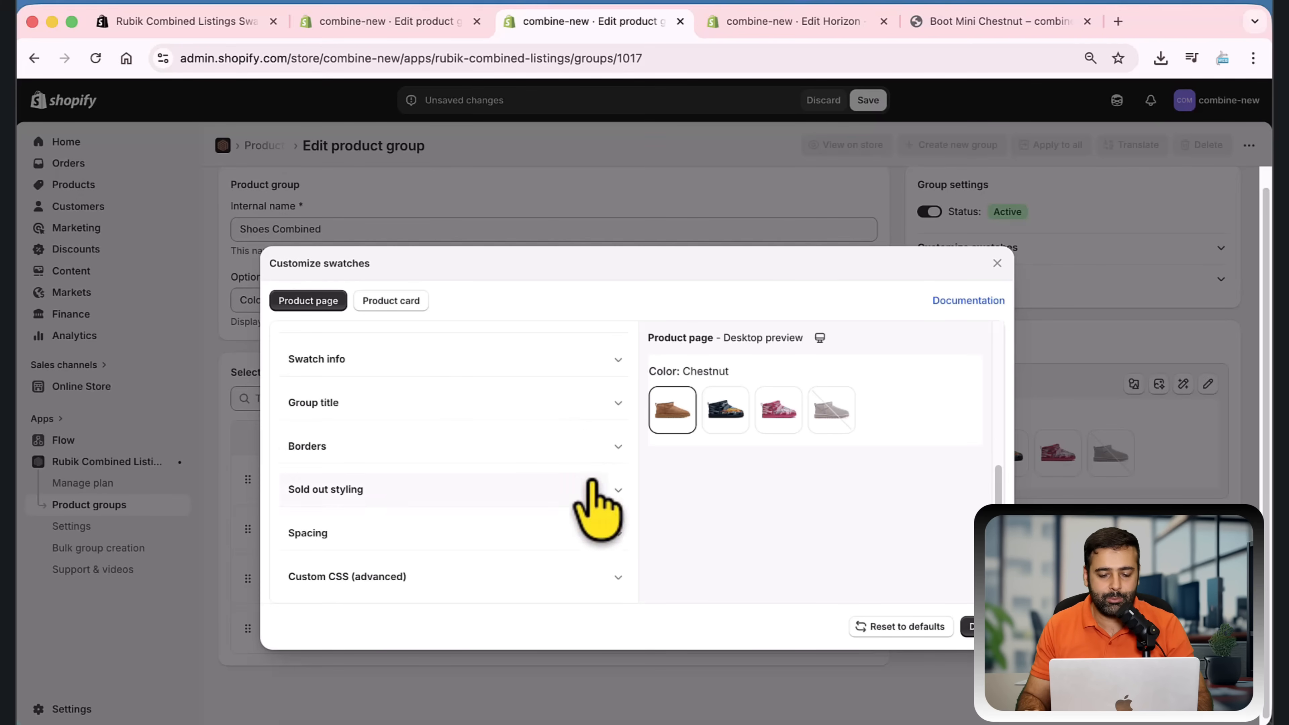
click(612, 581)
scroll(591, 525, down, 1)
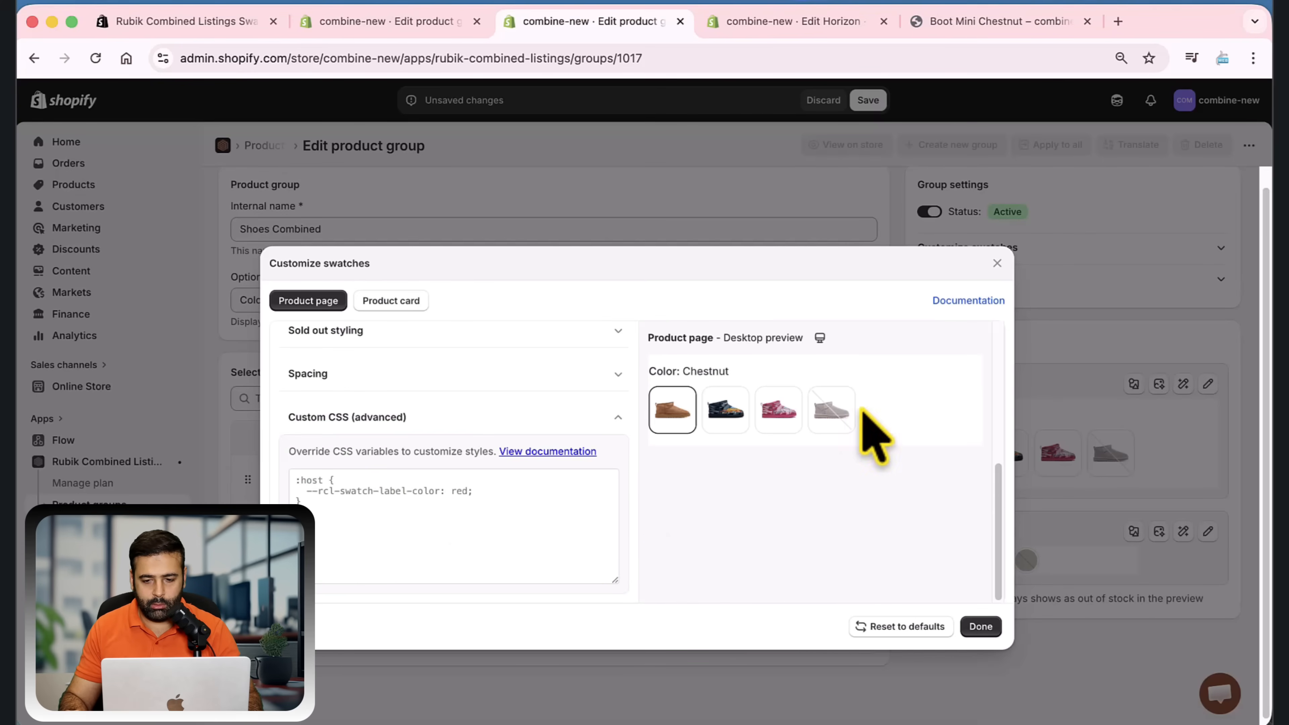
click(997, 264)
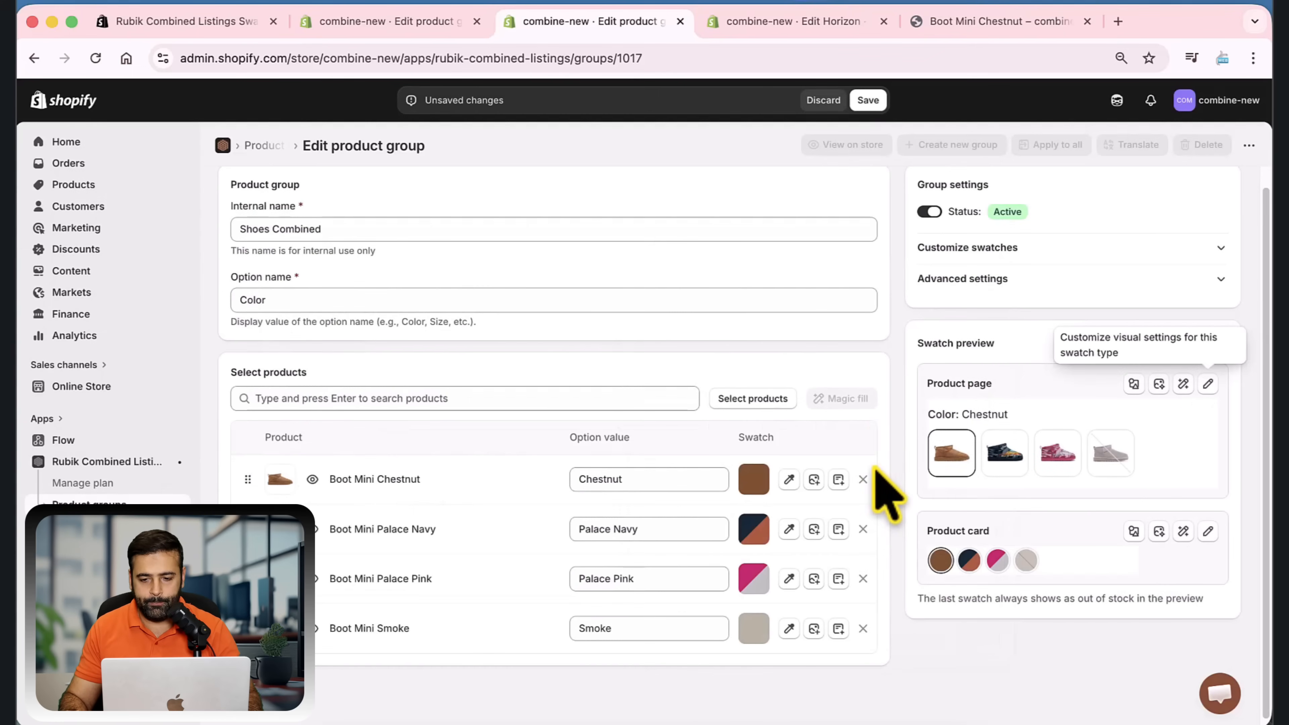
Browse the style presets for the product page swatches and apply the "Pills with images" preset
scroll(906, 393, up, 1)
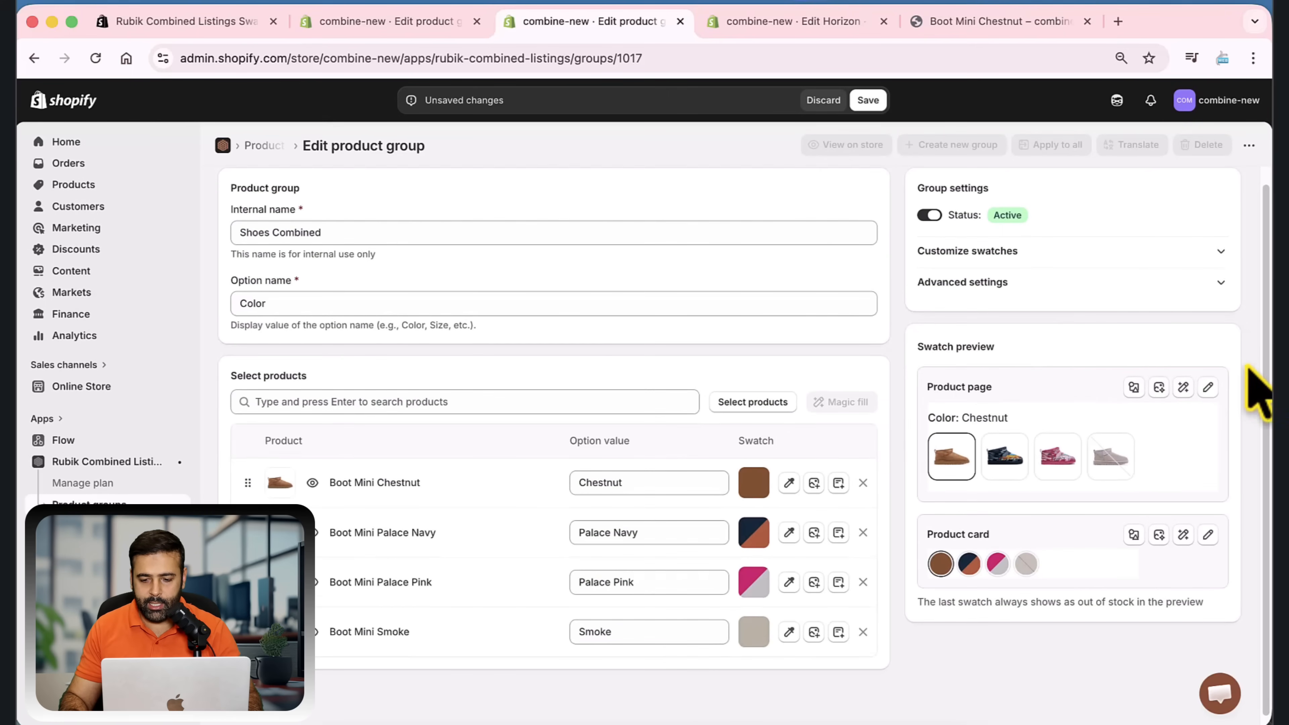
scroll(1243, 391, up, 2)
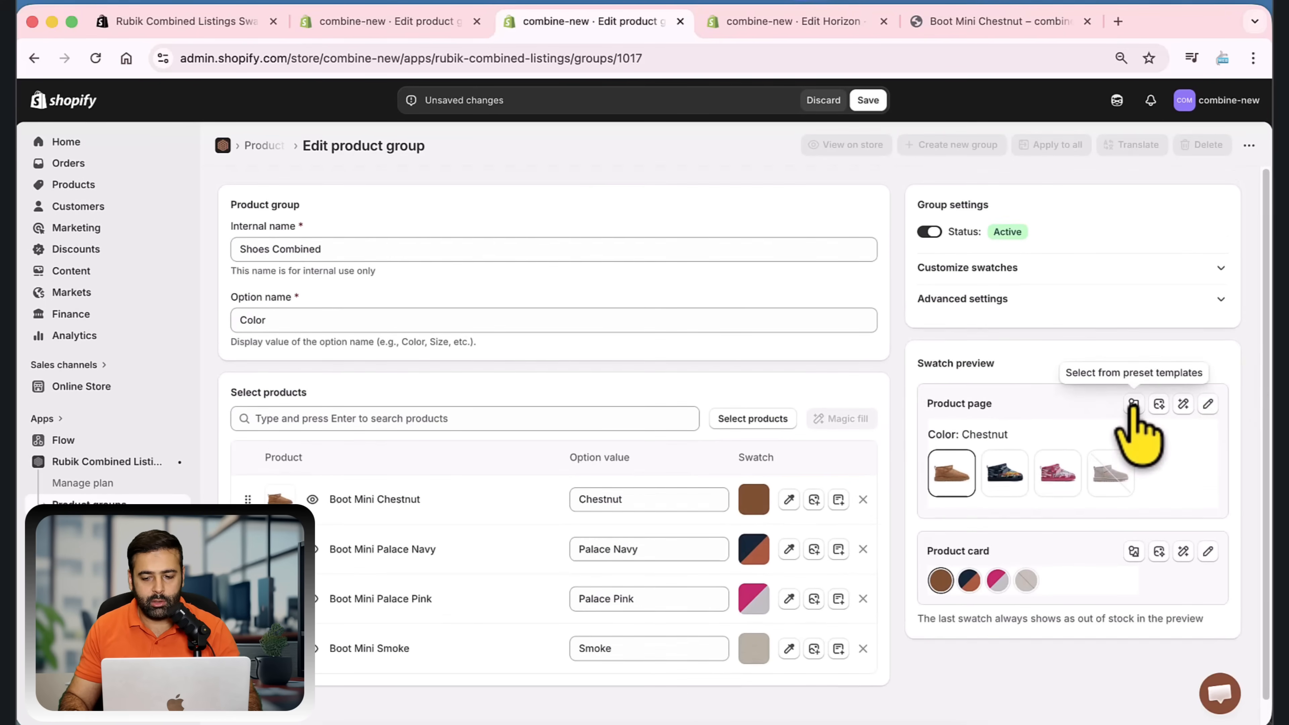
click(1132, 405)
scroll(811, 357, down, 10)
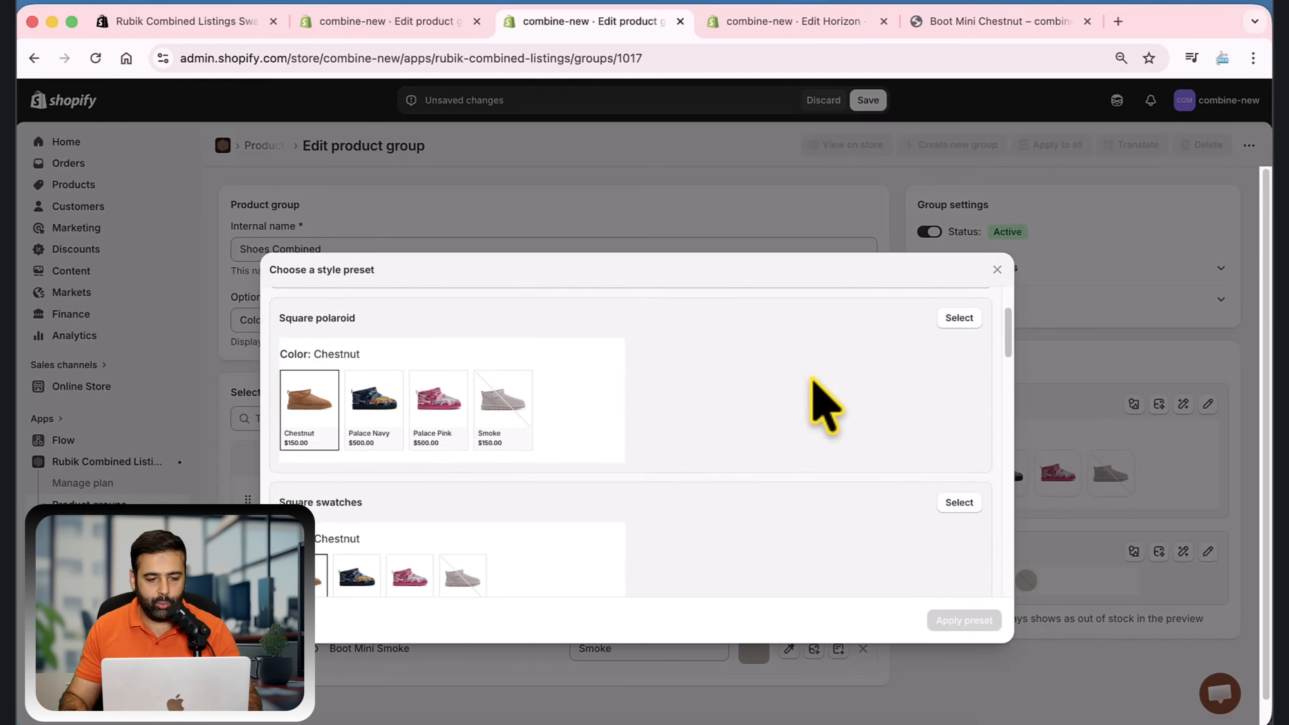
scroll(756, 385, down, 6)
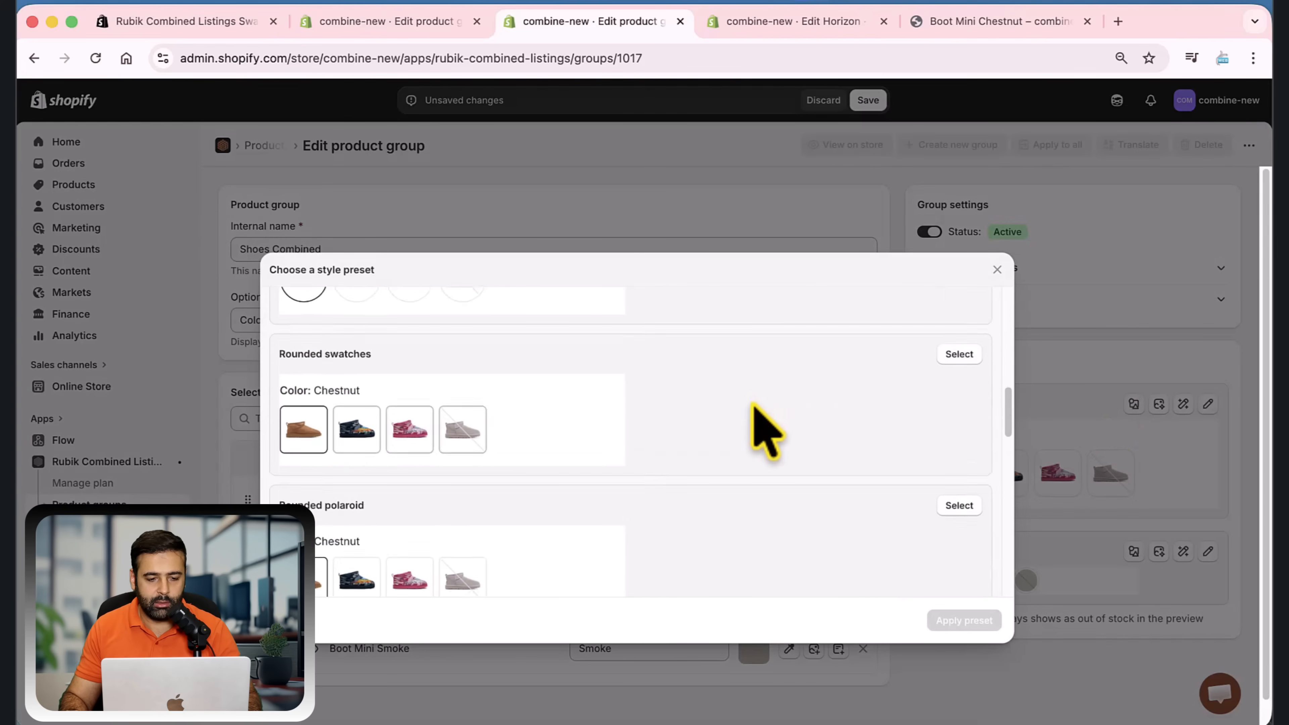
scroll(644, 347, down, 1)
scroll(644, 346, down, 5)
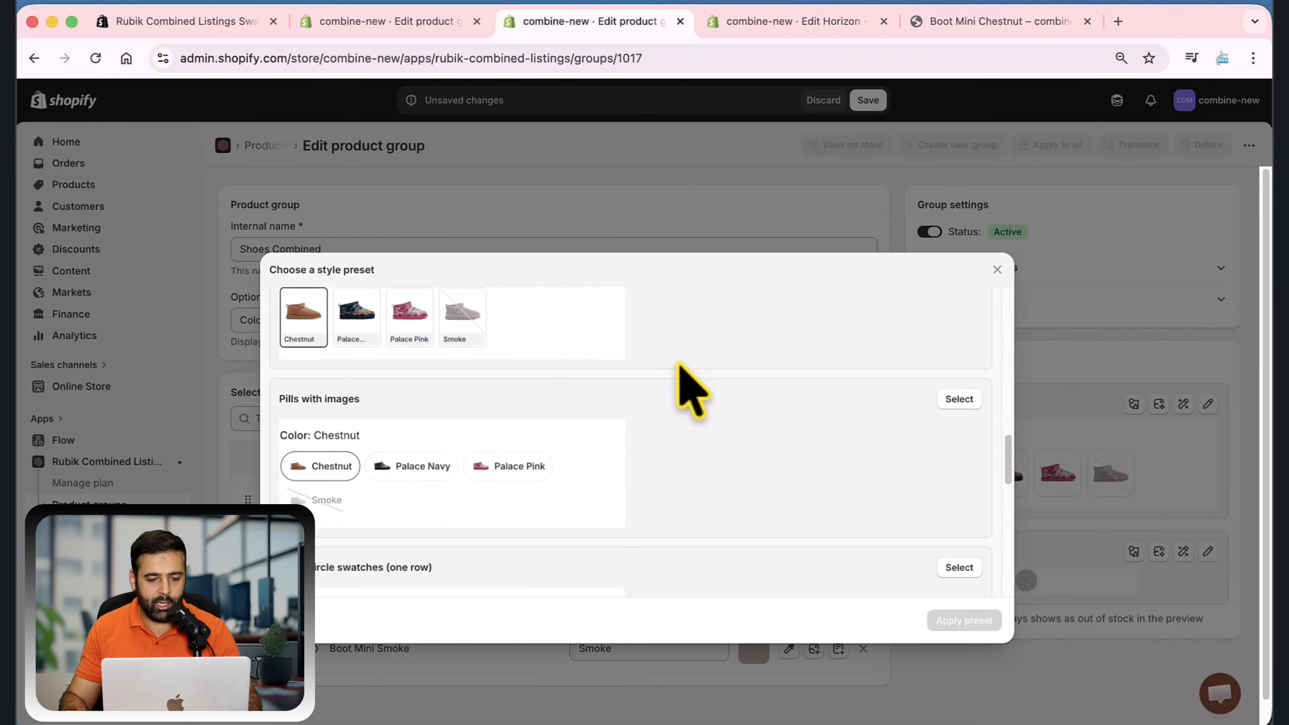
scroll(686, 431, up, 3)
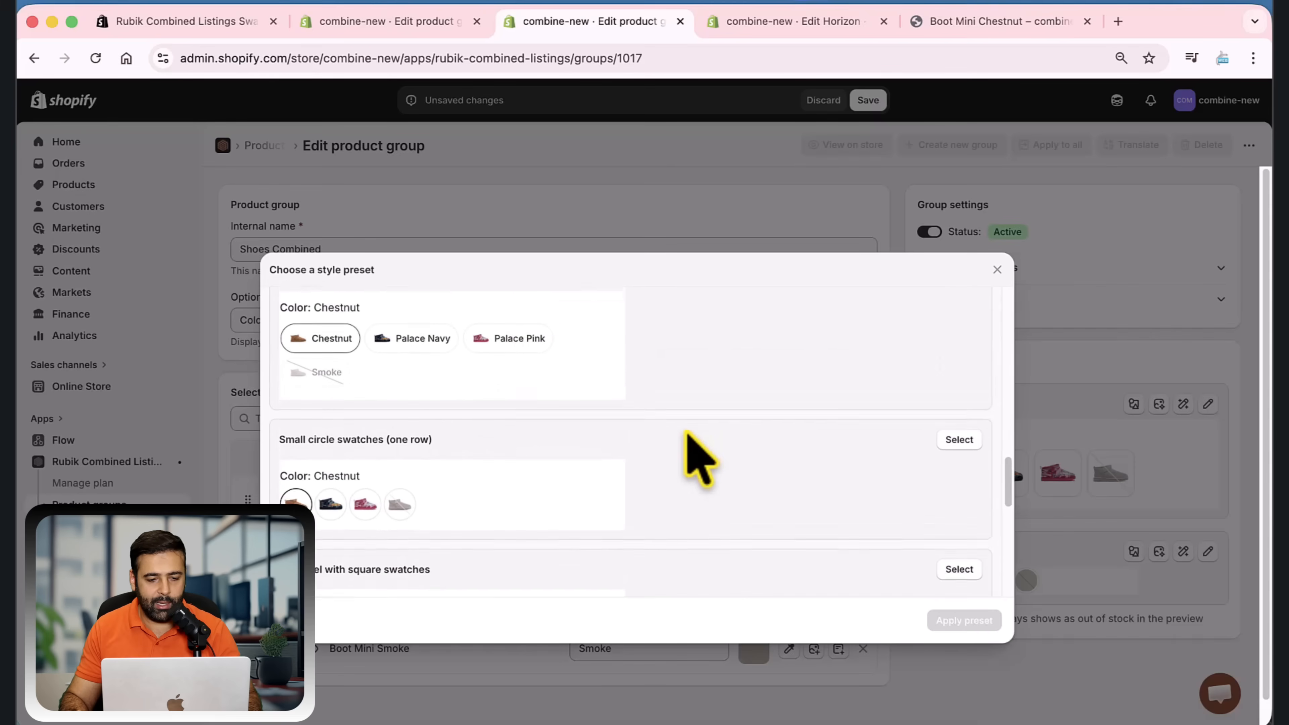
click(560, 362)
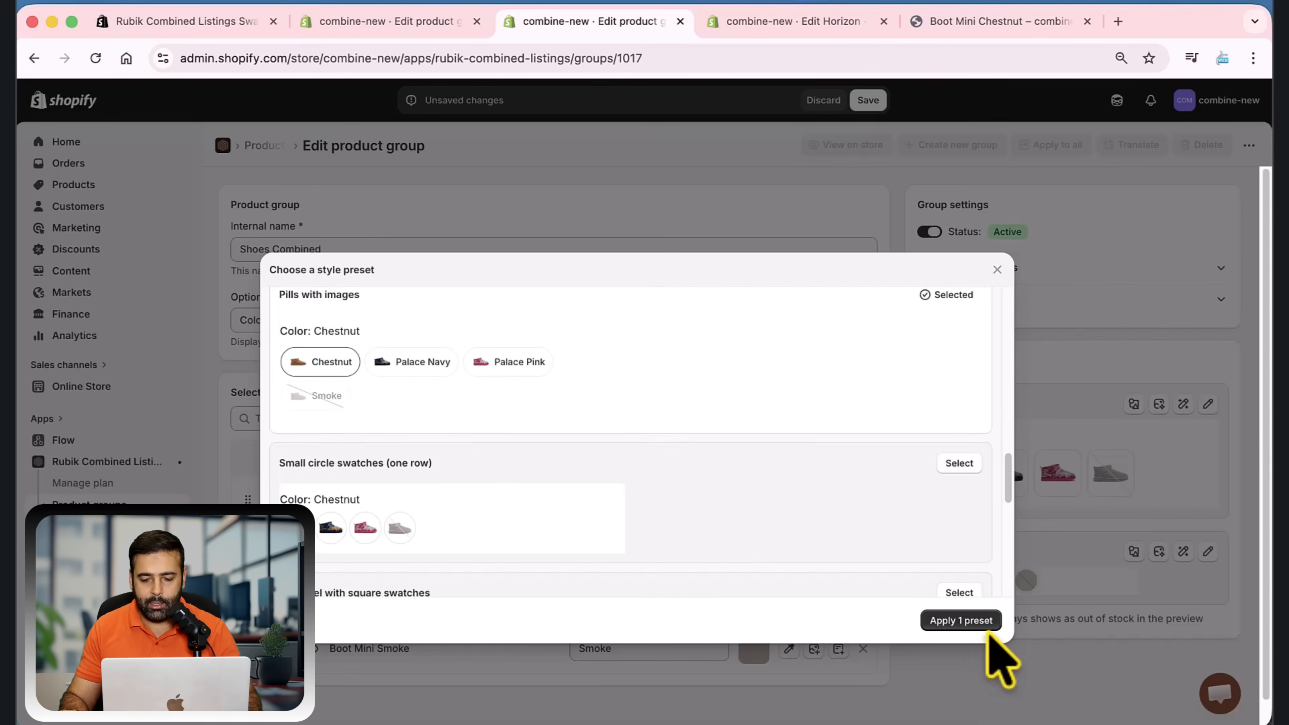
click(977, 622)
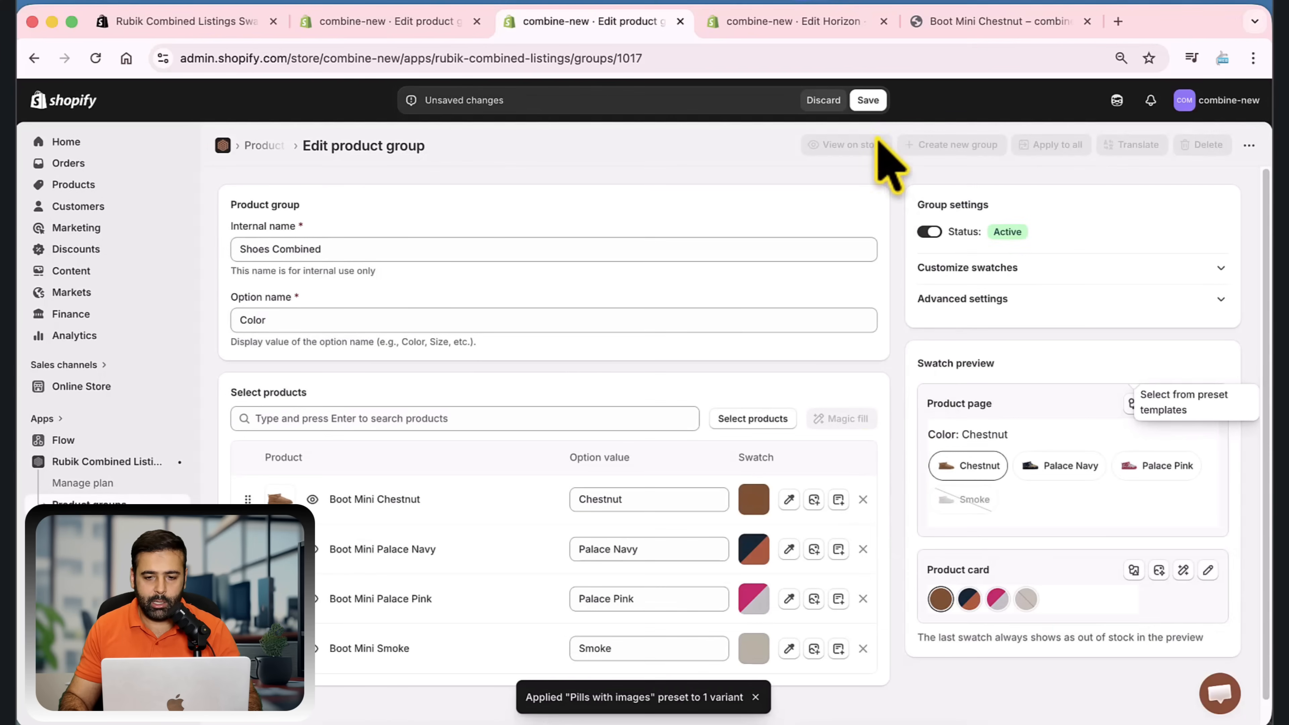
Save the product group and reload the Boot Mini Chestnut storefront page to check its color swatches
click(868, 100)
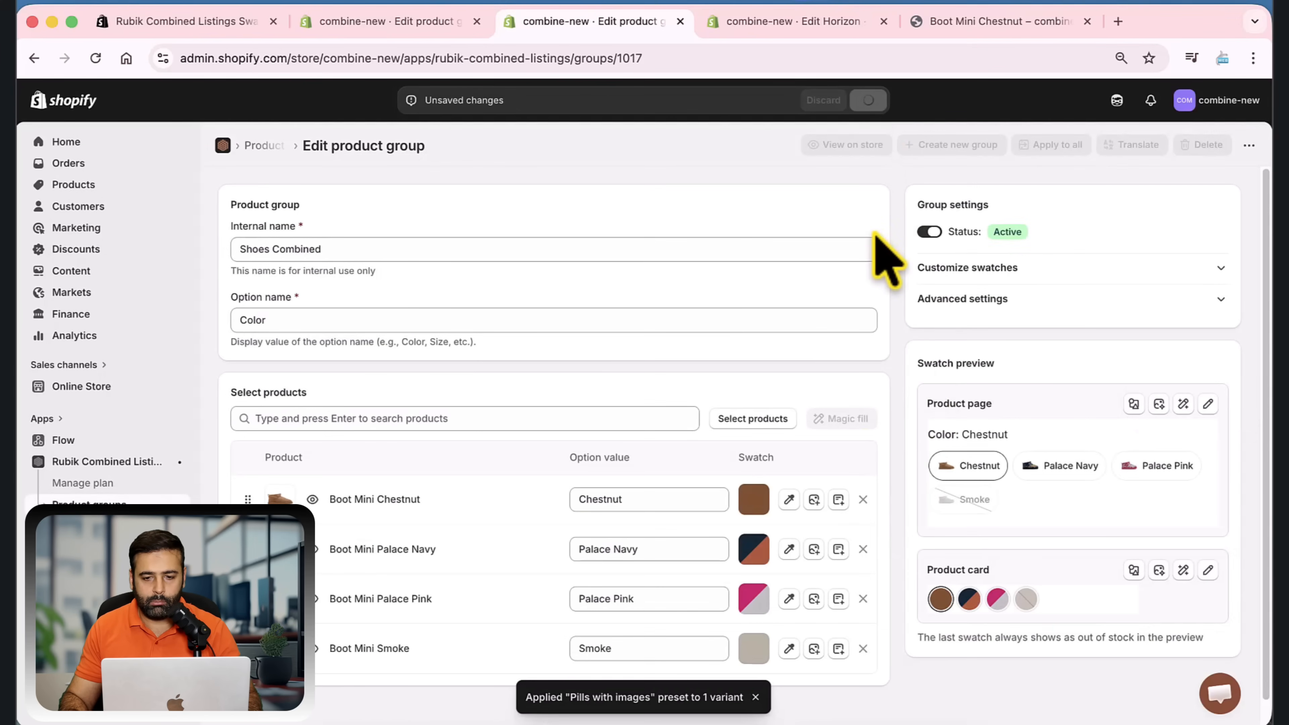
click(945, 21)
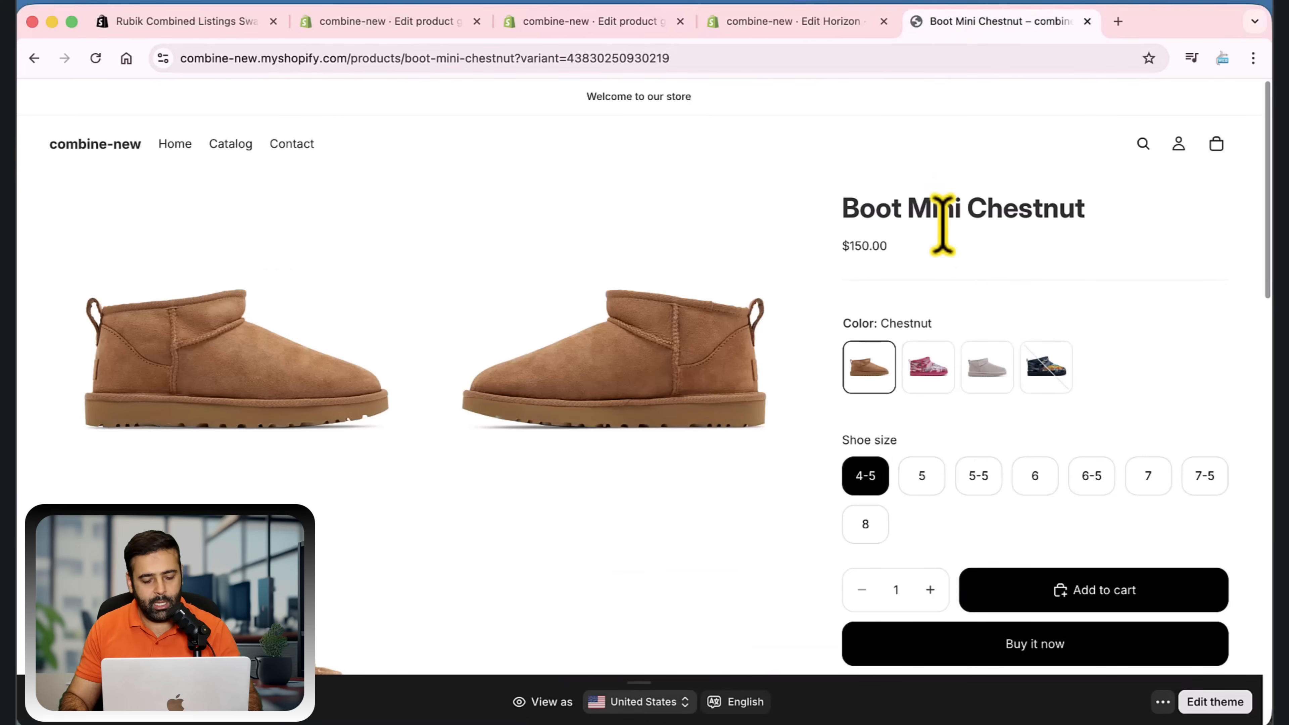
key(super+r)
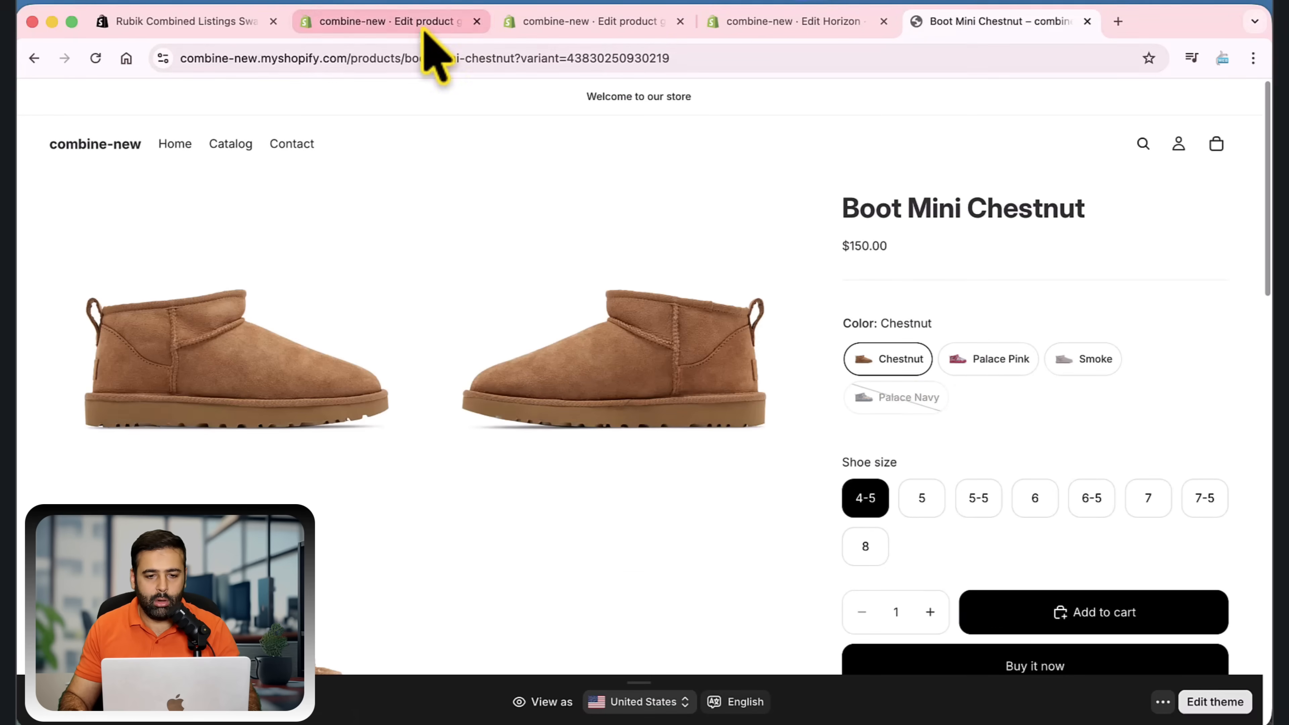
In the Shoes Combined group's advanced settings, enable "Use different style on mobile" and save the product group
click(578, 21)
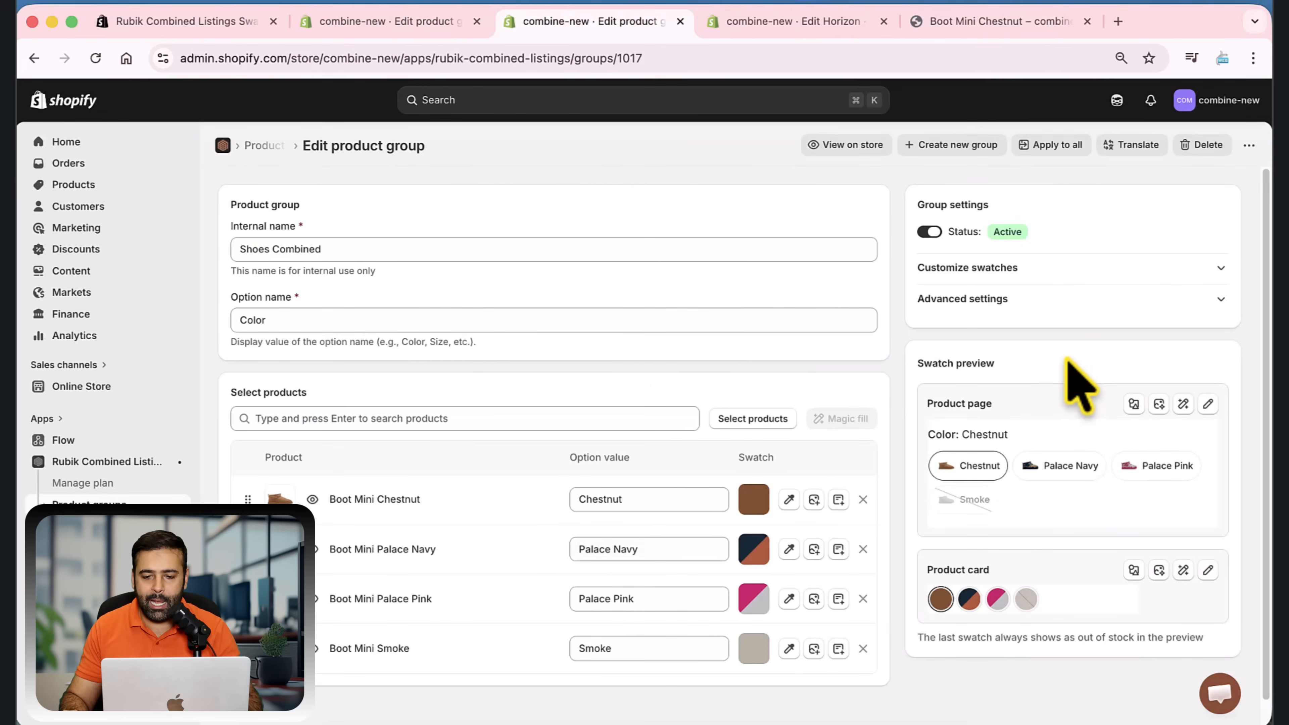
click(1218, 300)
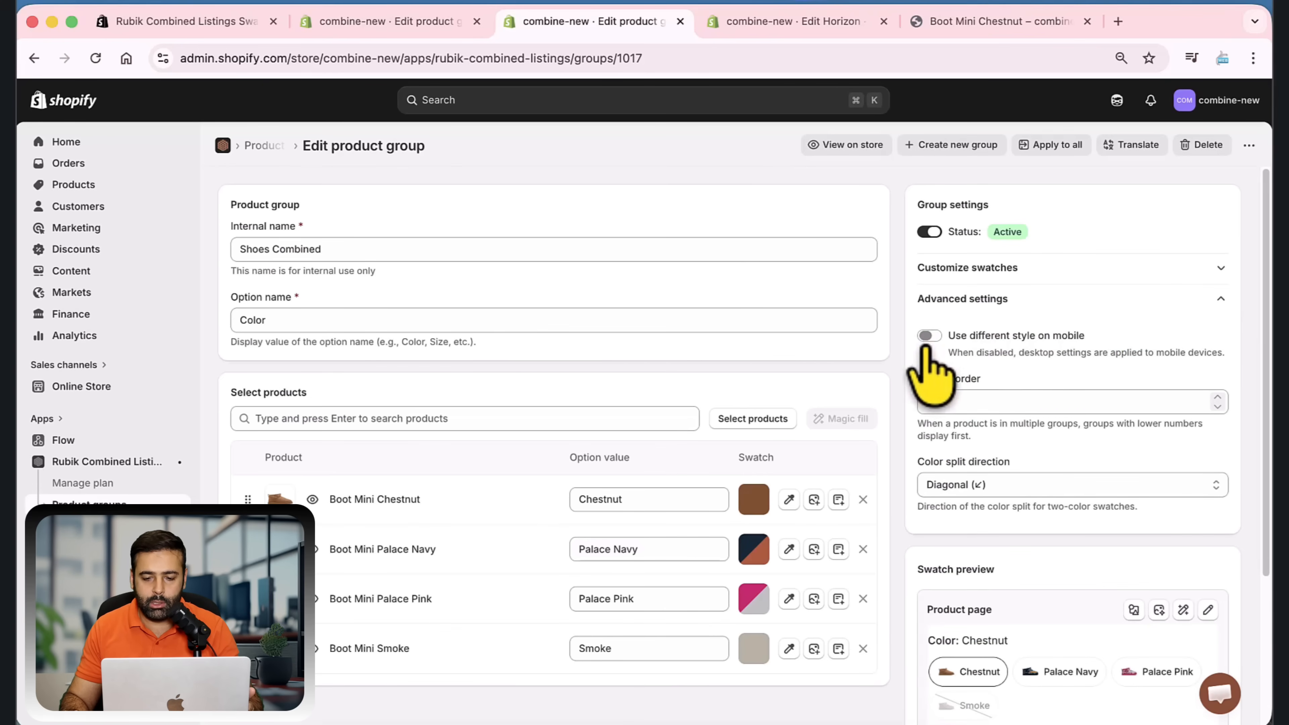
click(930, 336)
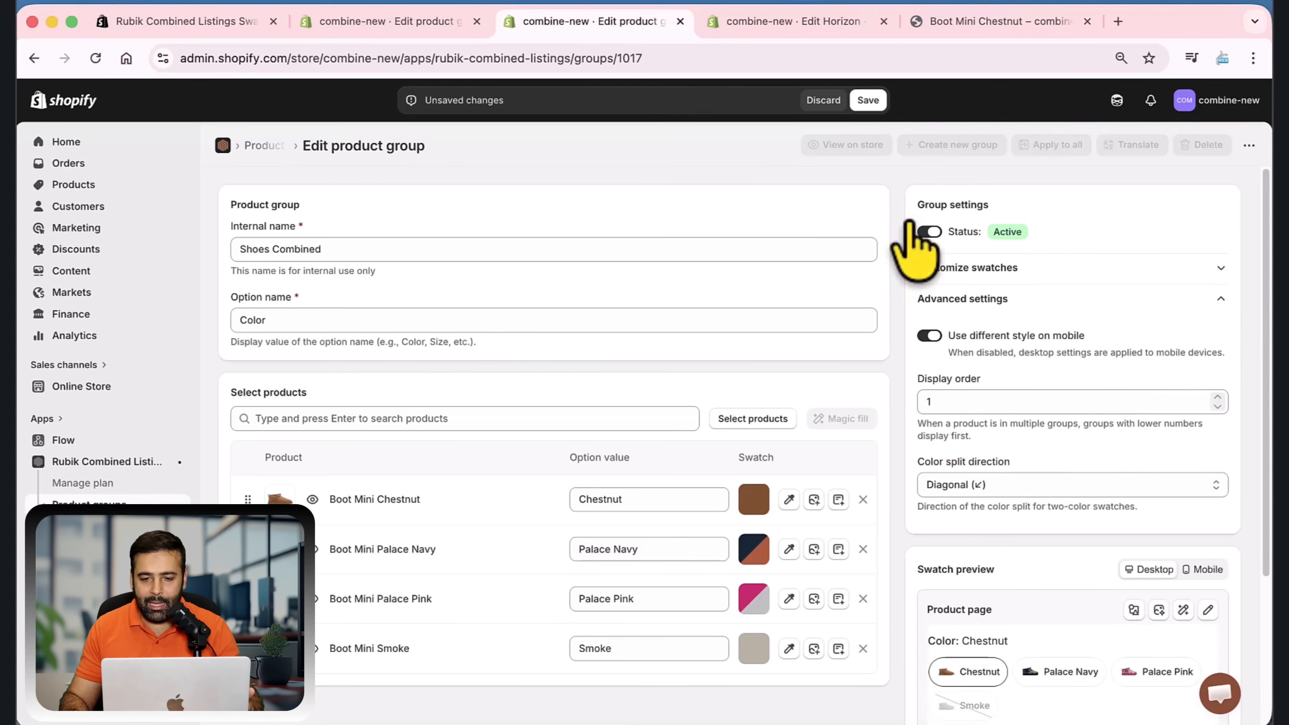
click(868, 101)
Browse the style presets for the mobile product page, apply "Carousel with square swatches", and save the product group
scroll(1116, 330, down, 4)
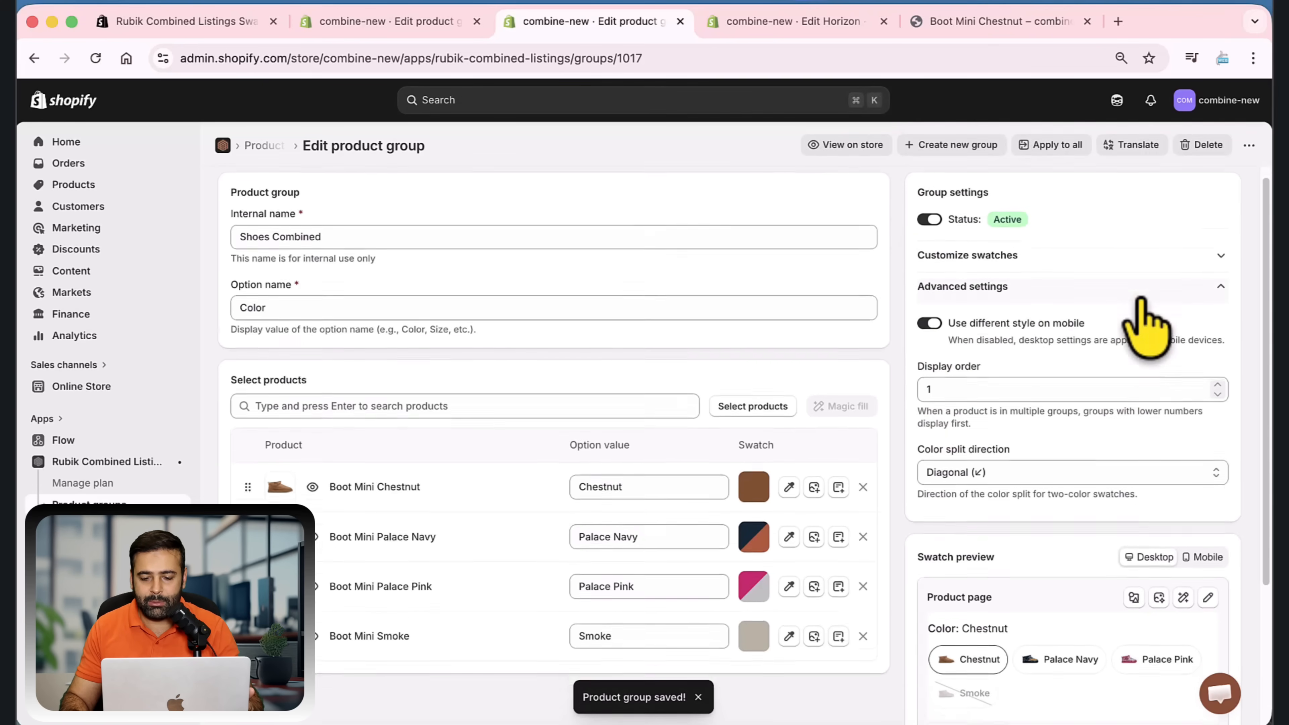
scroll(1142, 305, down, 1)
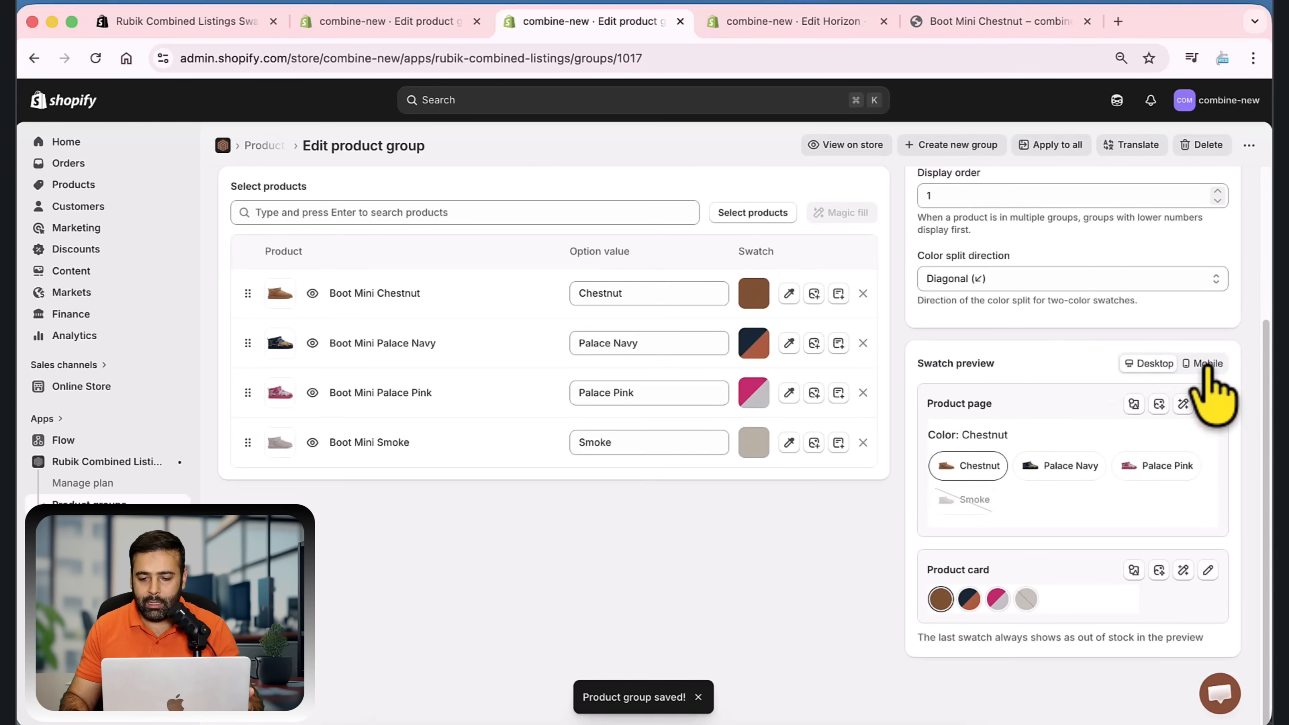
click(1208, 370)
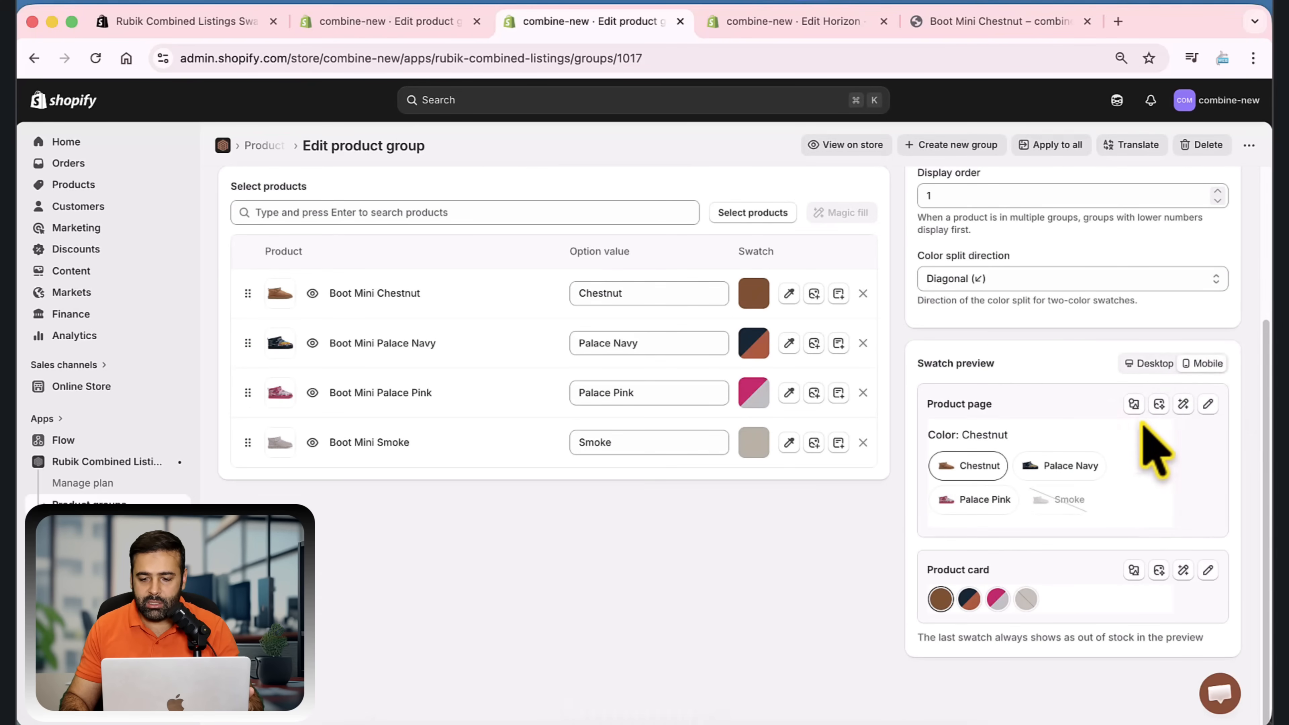
click(1134, 403)
scroll(698, 495, down, 3)
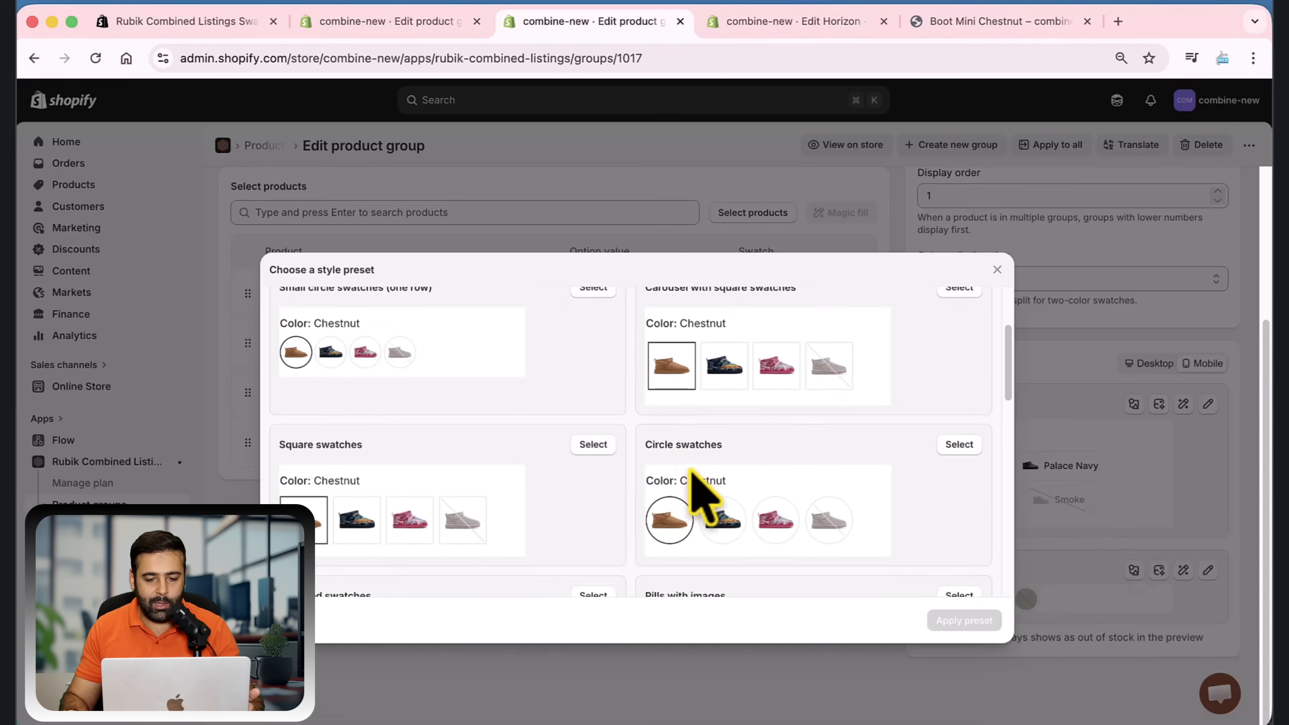
scroll(702, 490, down, 3)
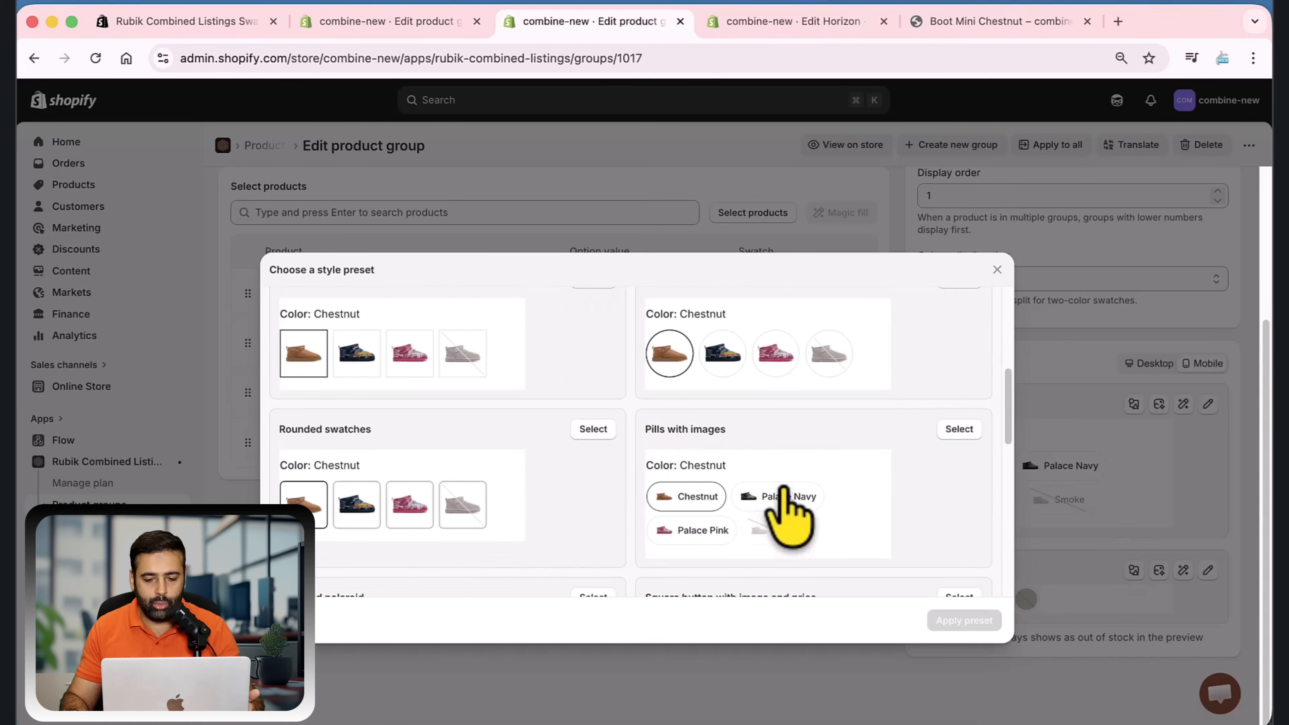
scroll(599, 480, up, 5)
click(593, 426)
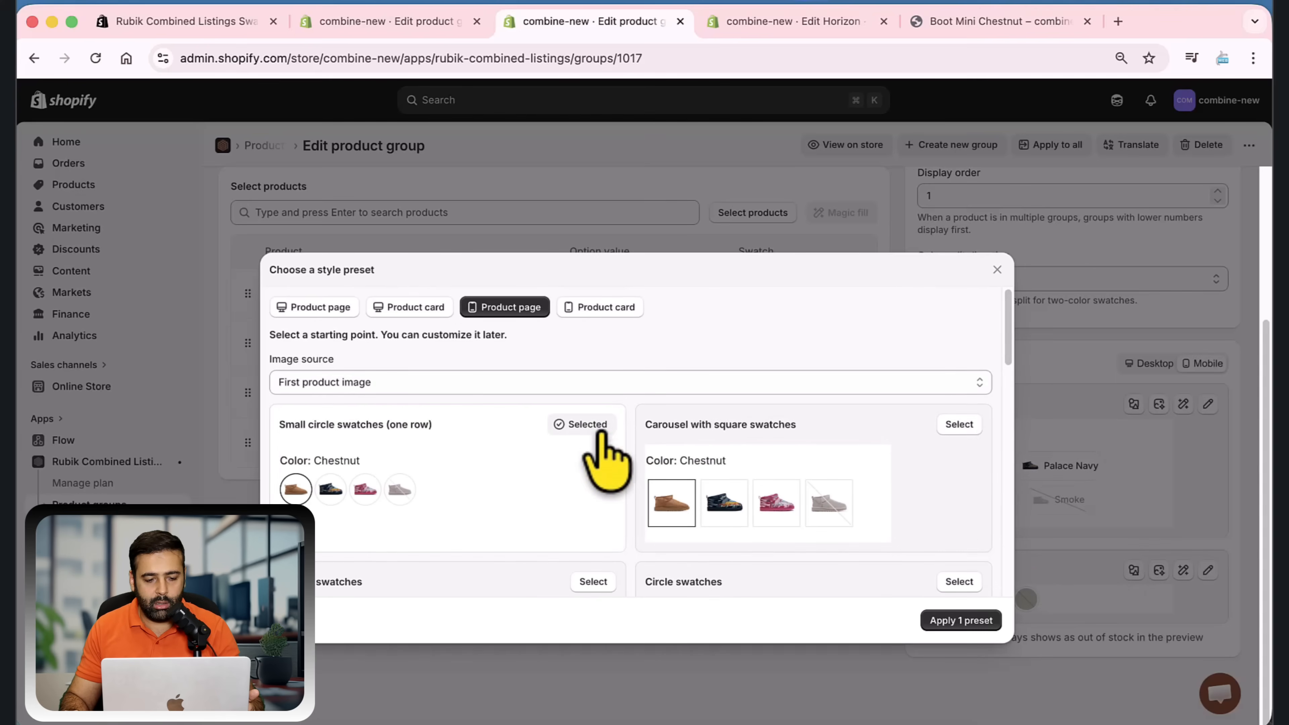
click(959, 424)
click(961, 620)
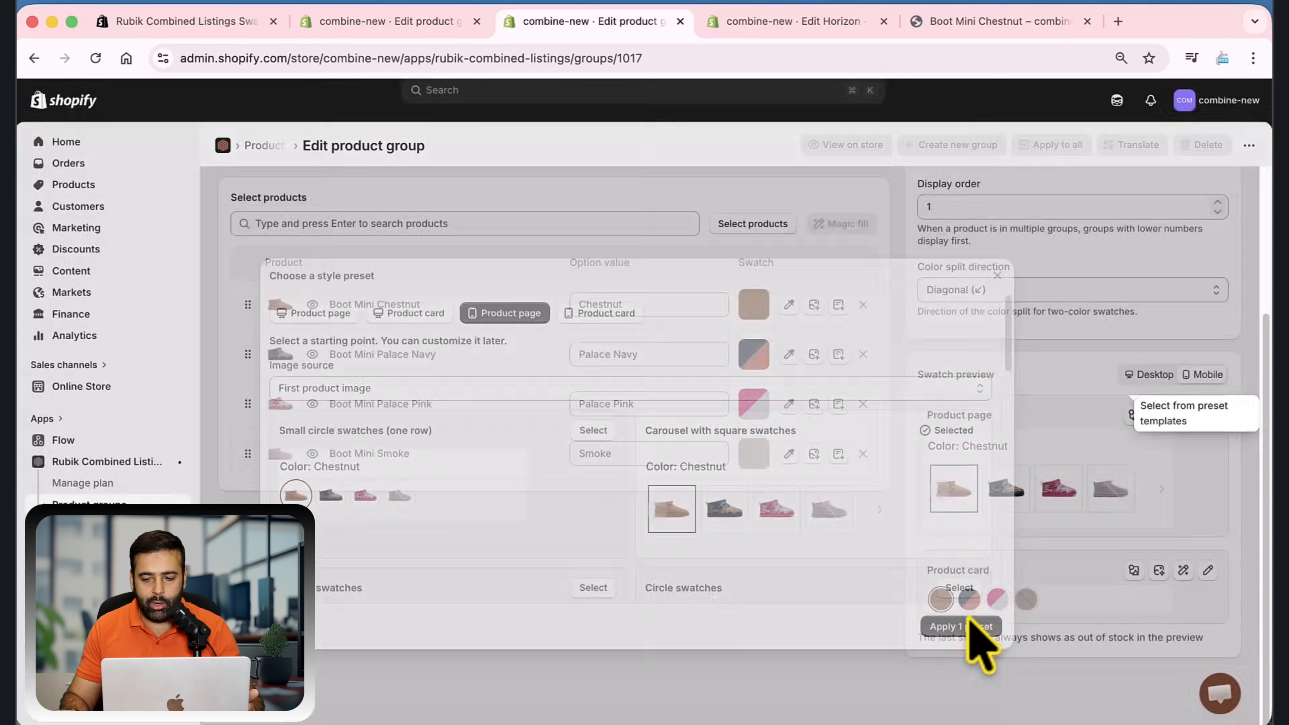
scroll(1163, 559, up, 3)
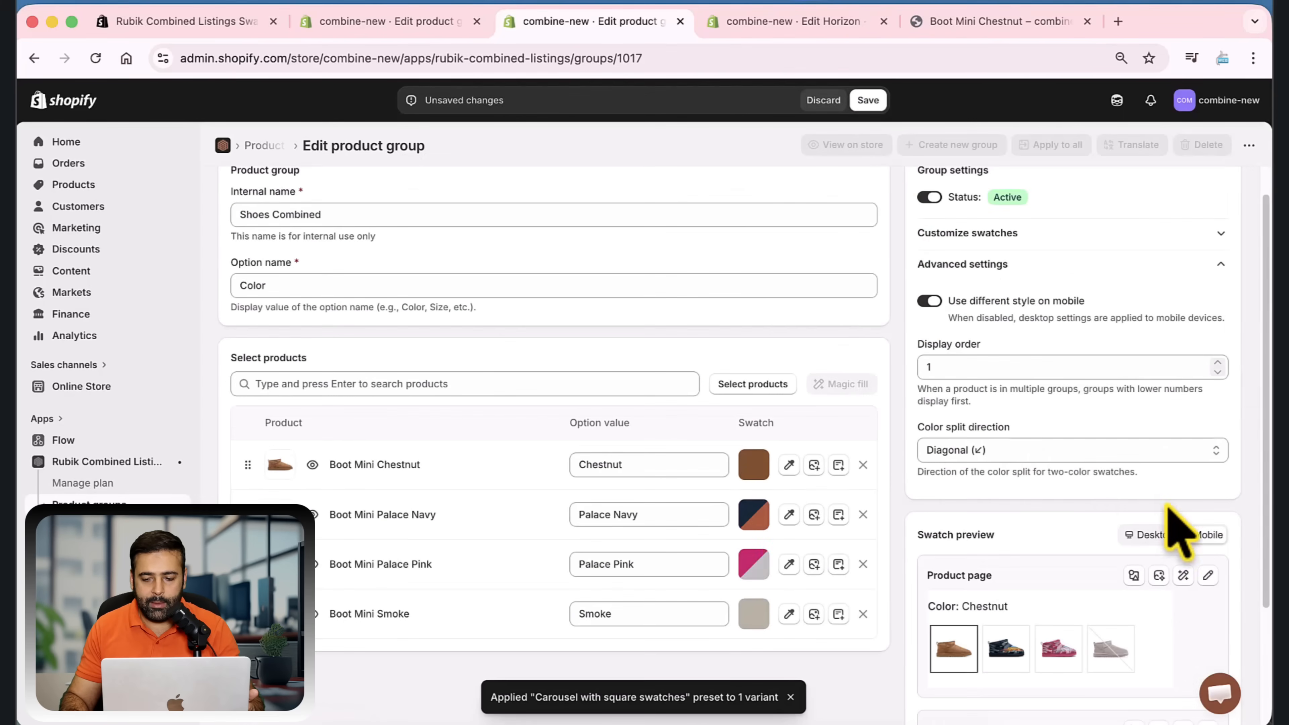
click(868, 100)
Compare the desktop and mobile swatch previews of the product group
scroll(1108, 274, down, 3)
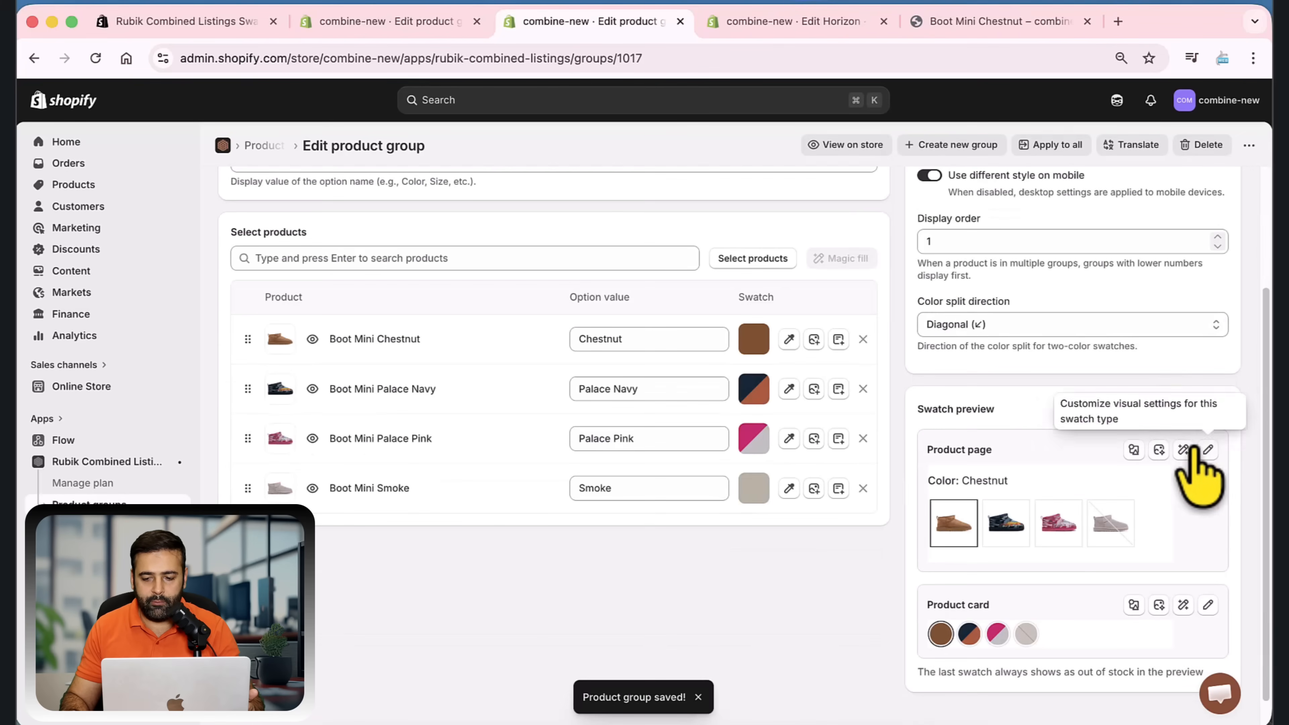
click(1151, 415)
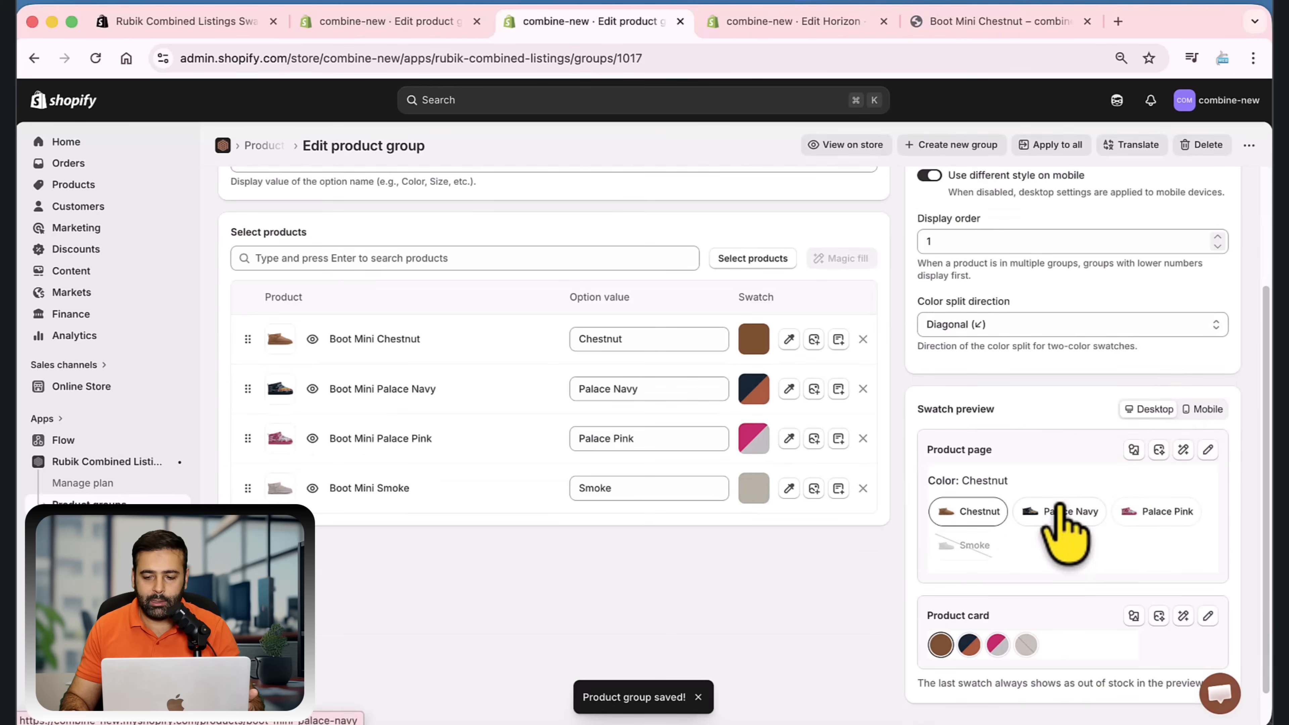
click(1201, 413)
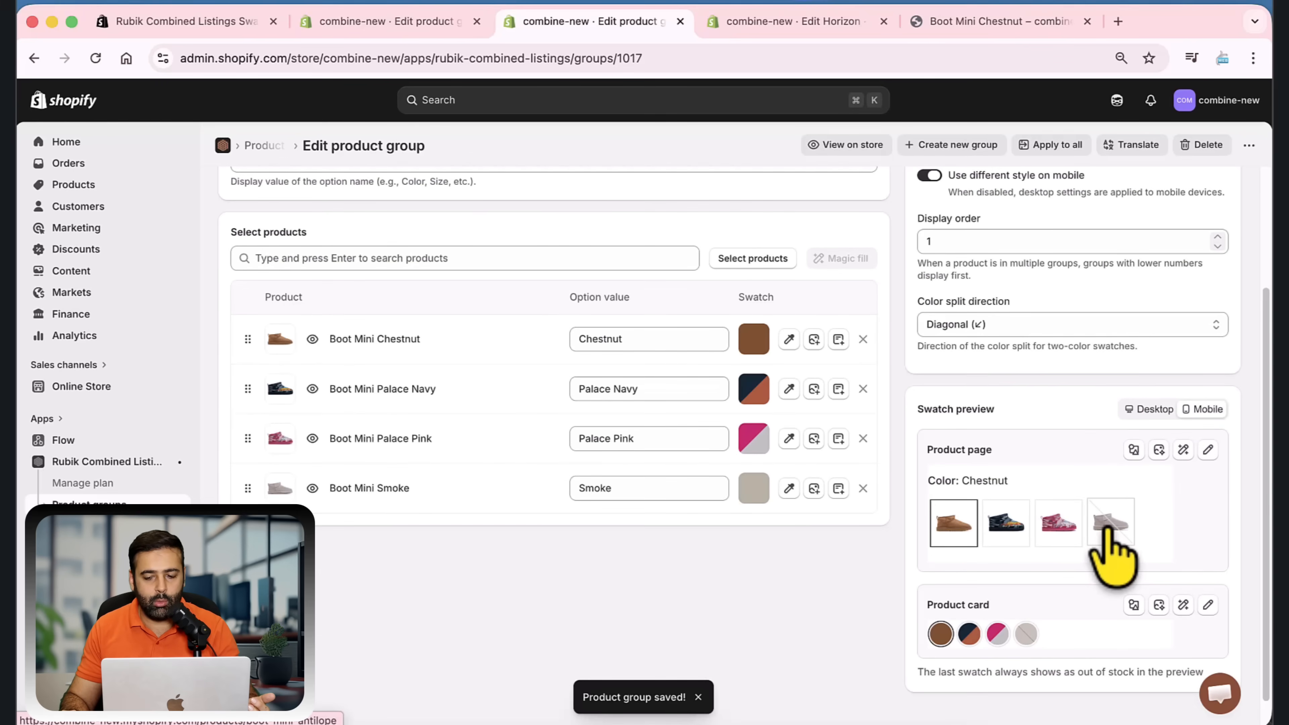
Inspect the Boot Mini Chestnut storefront page in mobile device emulation with DevTools docked beside it, check the color swatches, and close DevTools
click(982, 22)
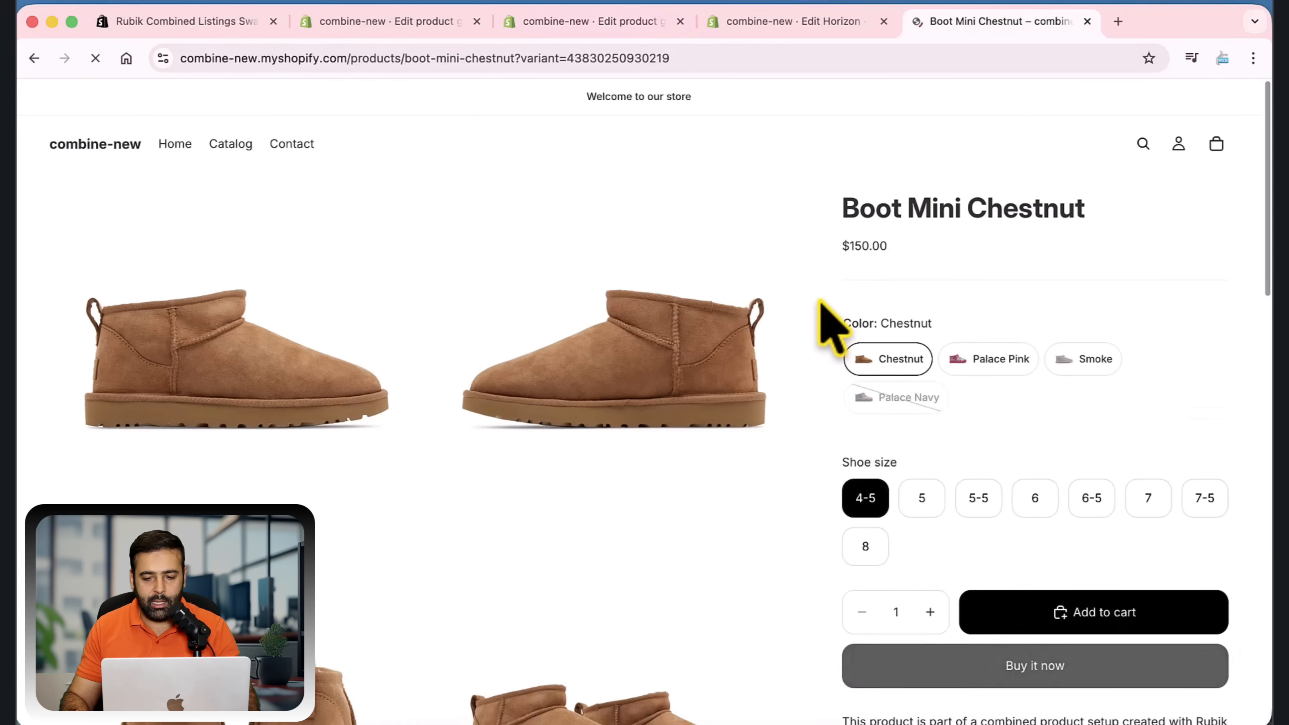
right_click(832, 266)
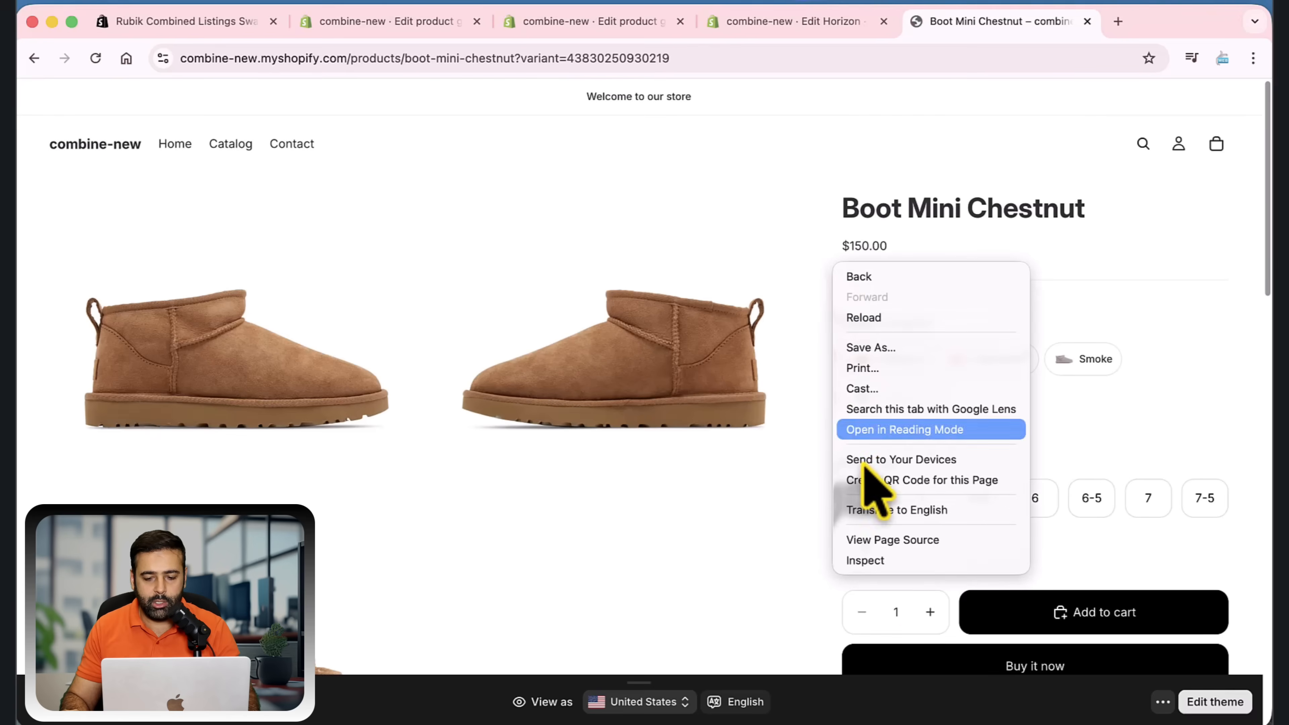
click(891, 561)
key(super+shift+m)
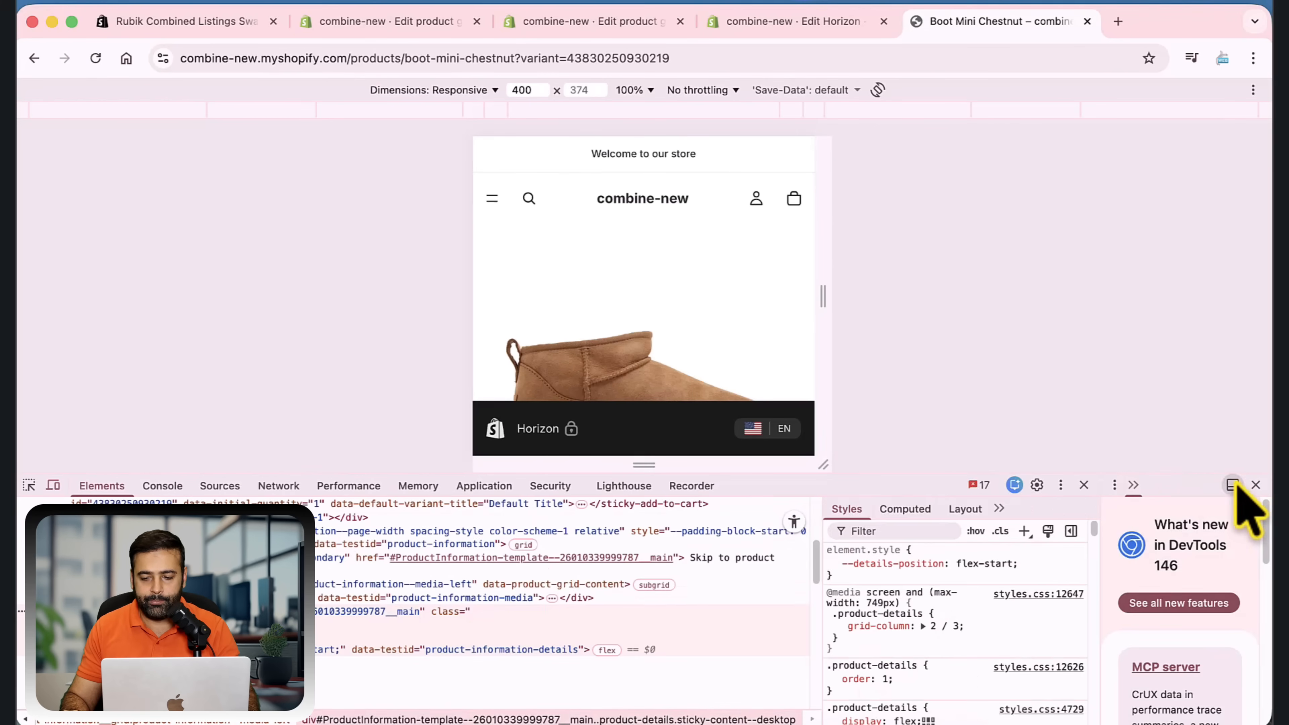
click(1256, 484)
click(1232, 485)
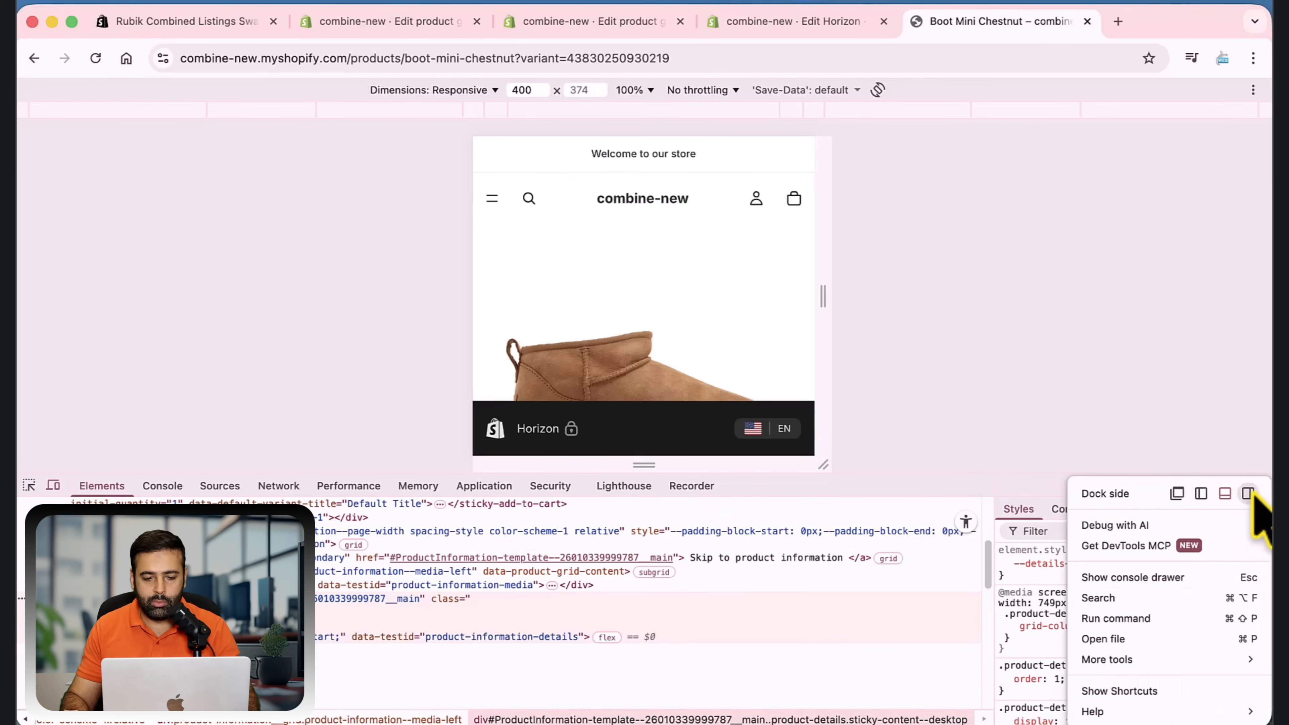
click(1244, 492)
scroll(437, 401, down, 6)
scroll(427, 431, up, 7)
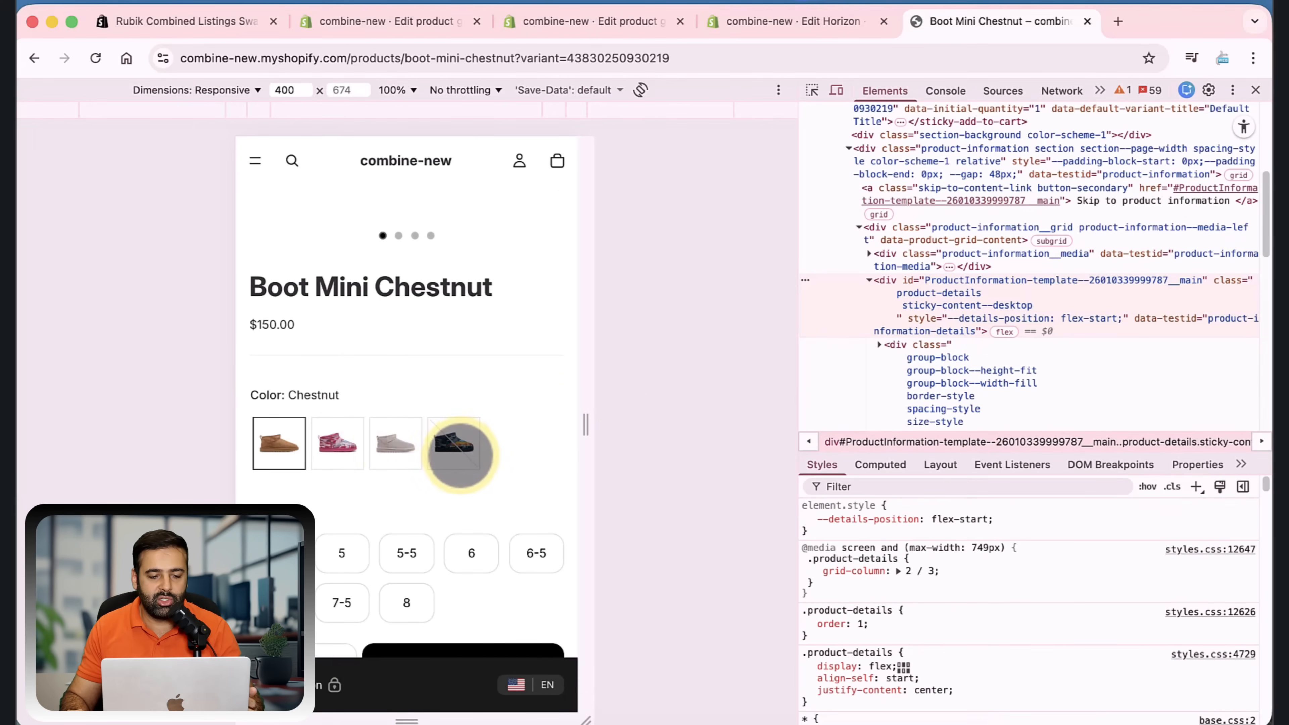
click(1255, 90)
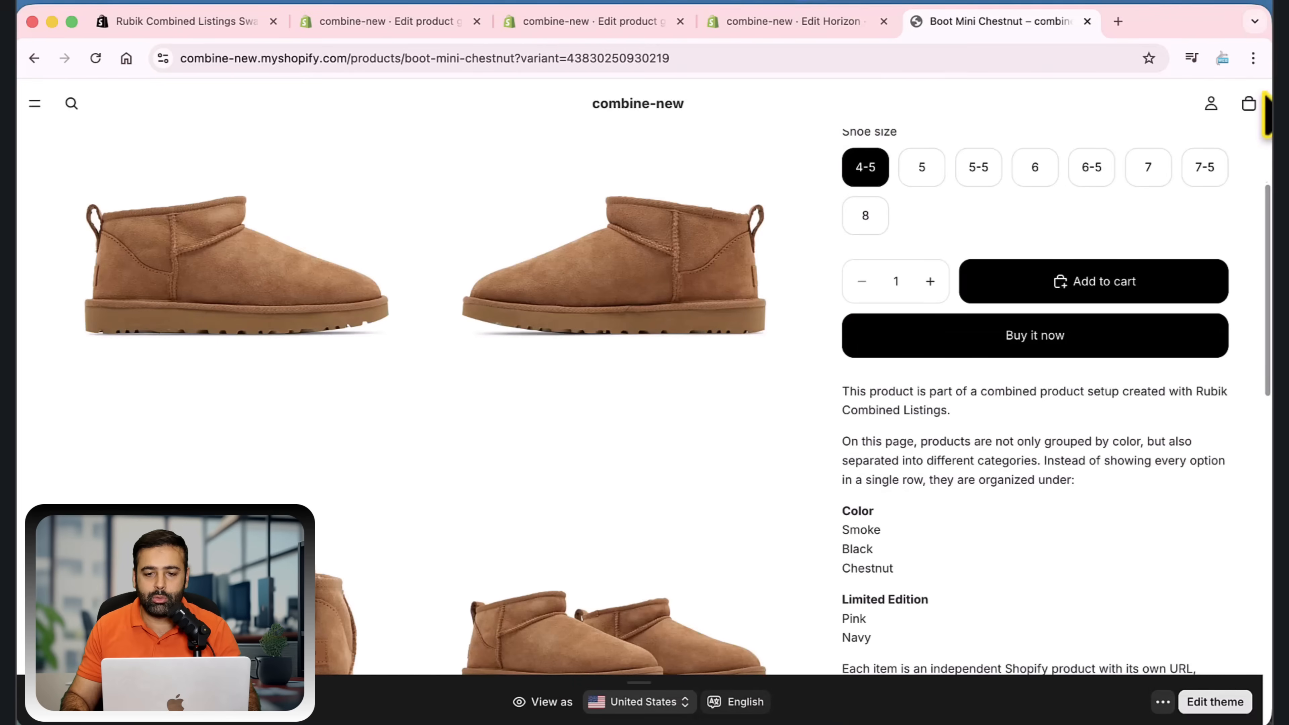
Return to the Shoes Combined group and set the mobile product page swatches' image source to Two colors, keeping the Carousel layout
click(594, 21)
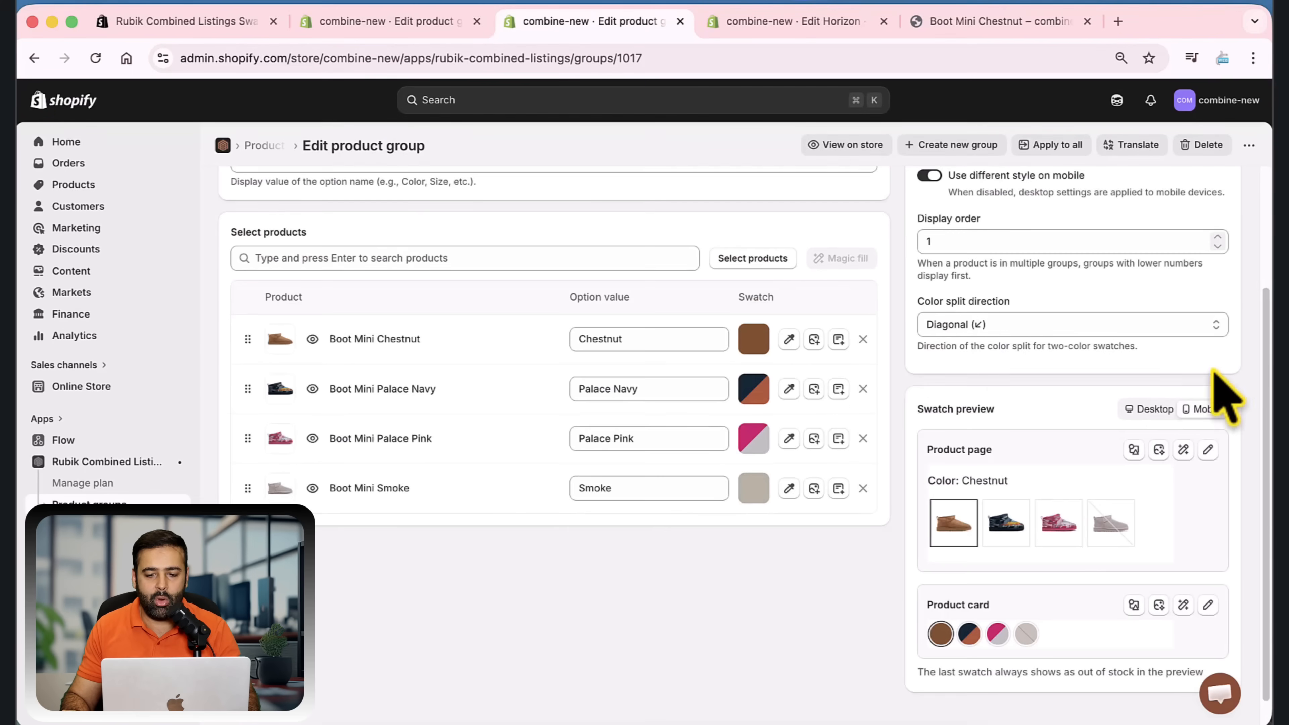
scroll(1238, 310, up, 2)
scroll(1238, 290, down, 1)
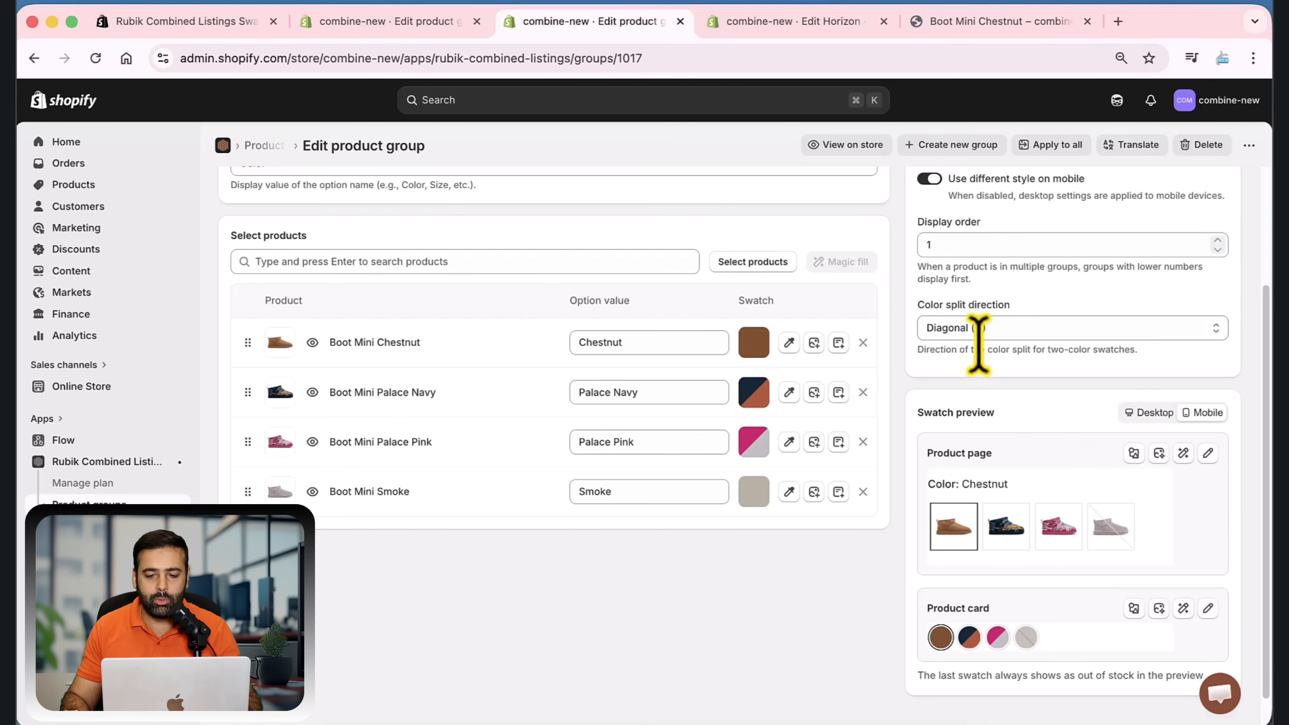
scroll(1010, 346, up, 1)
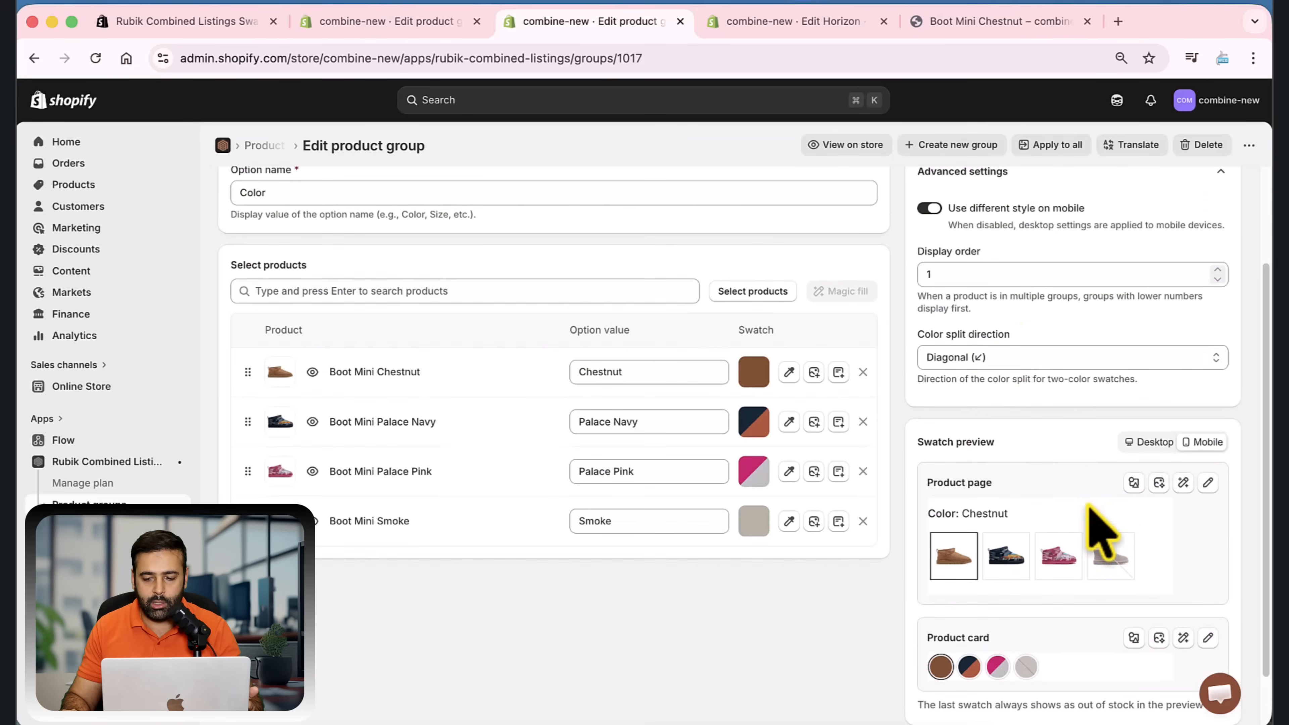
click(1209, 483)
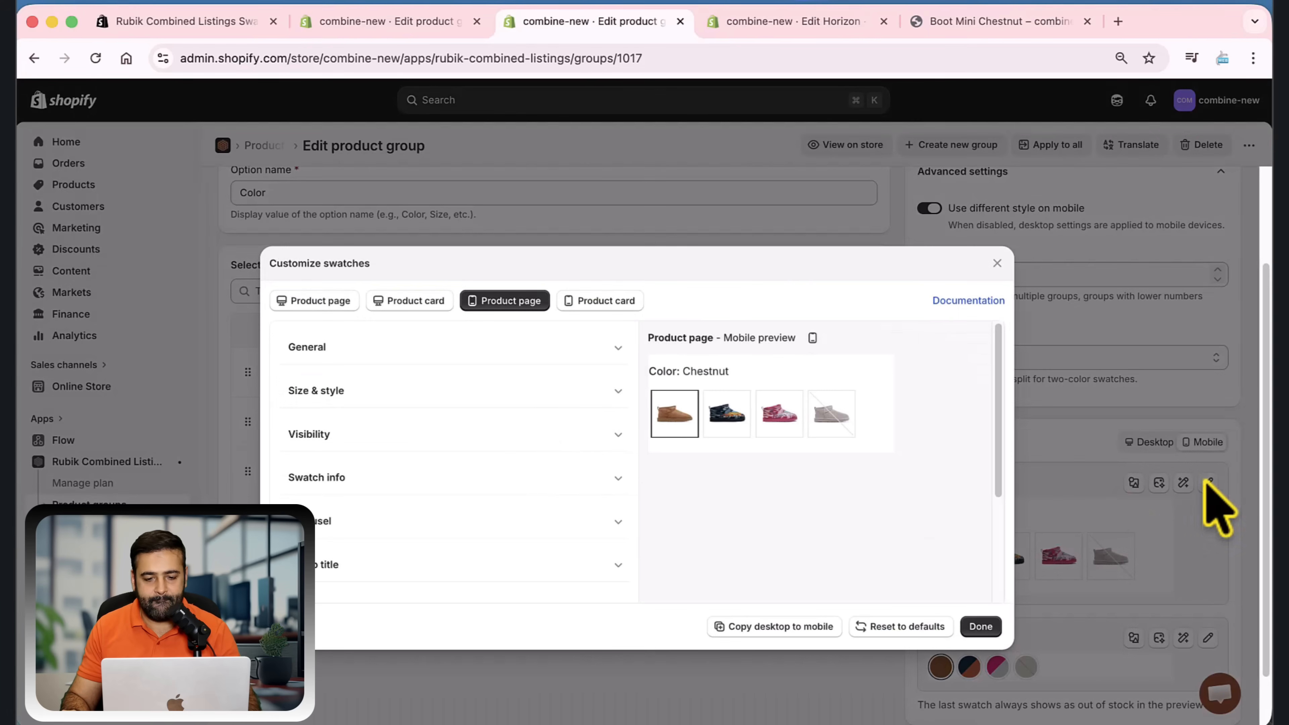
click(596, 356)
click(538, 497)
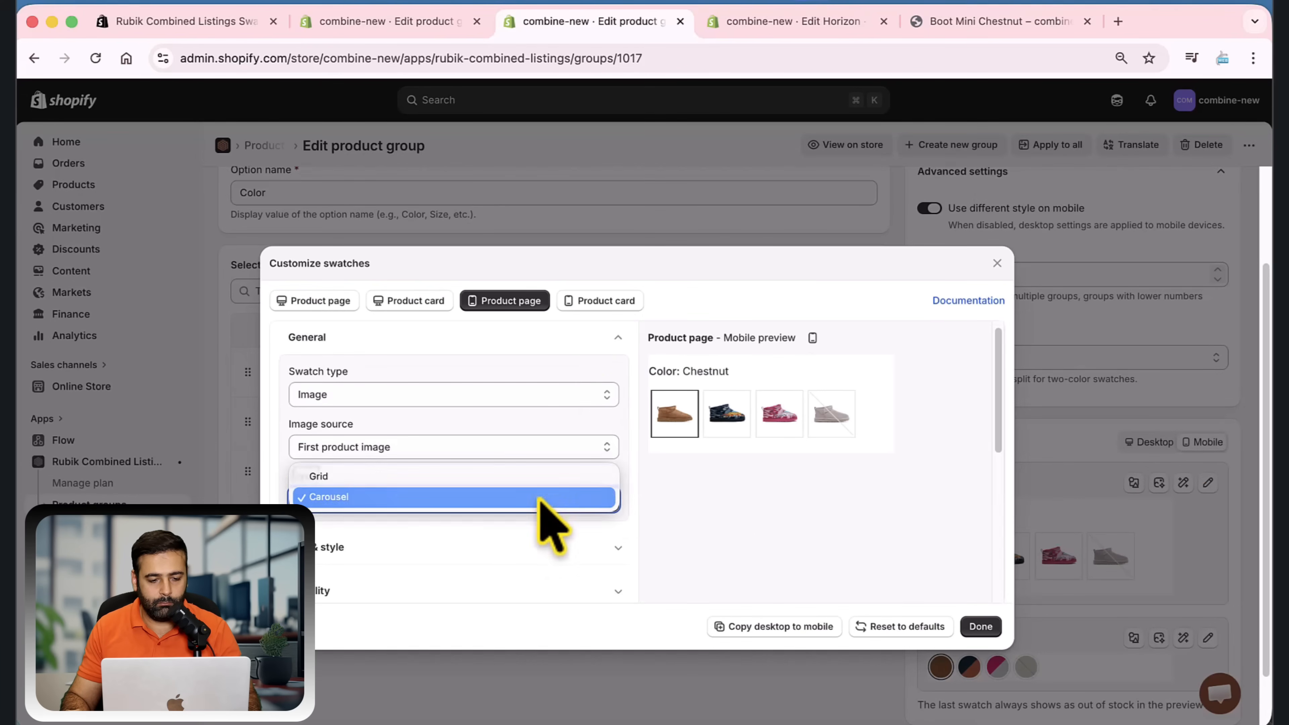
click(587, 435)
click(589, 442)
click(529, 543)
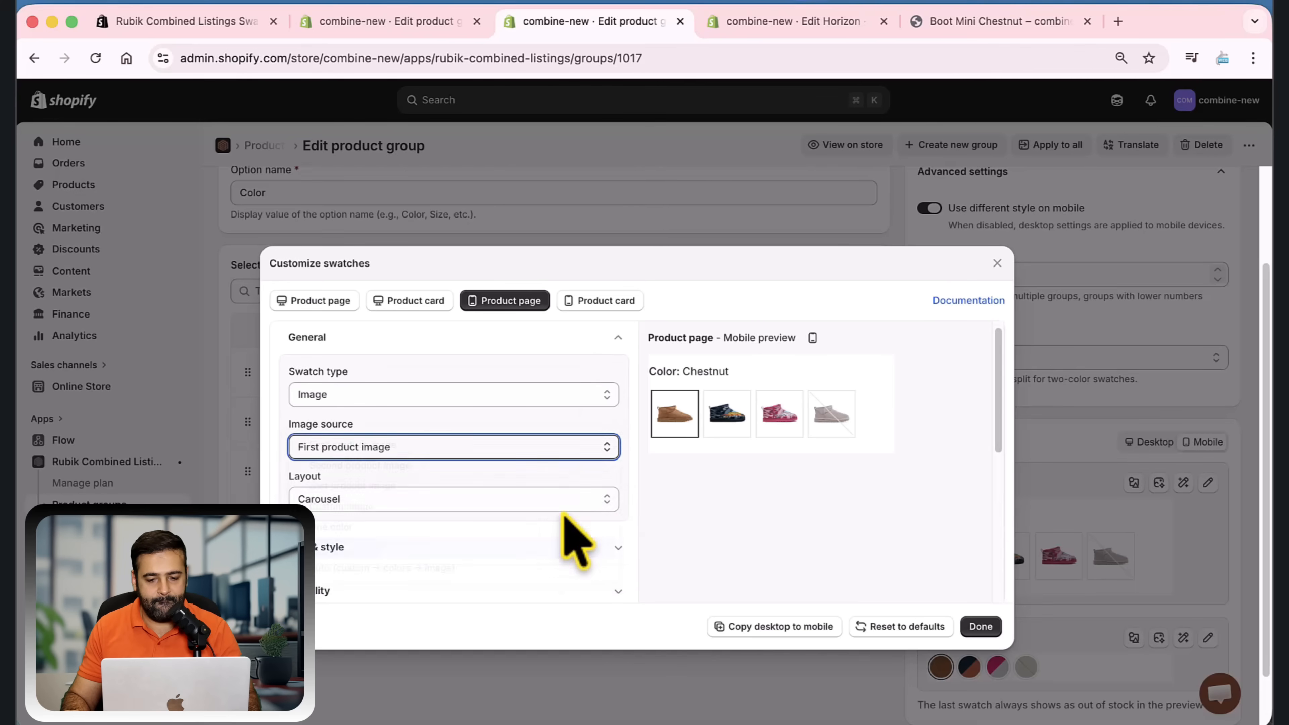
click(980, 627)
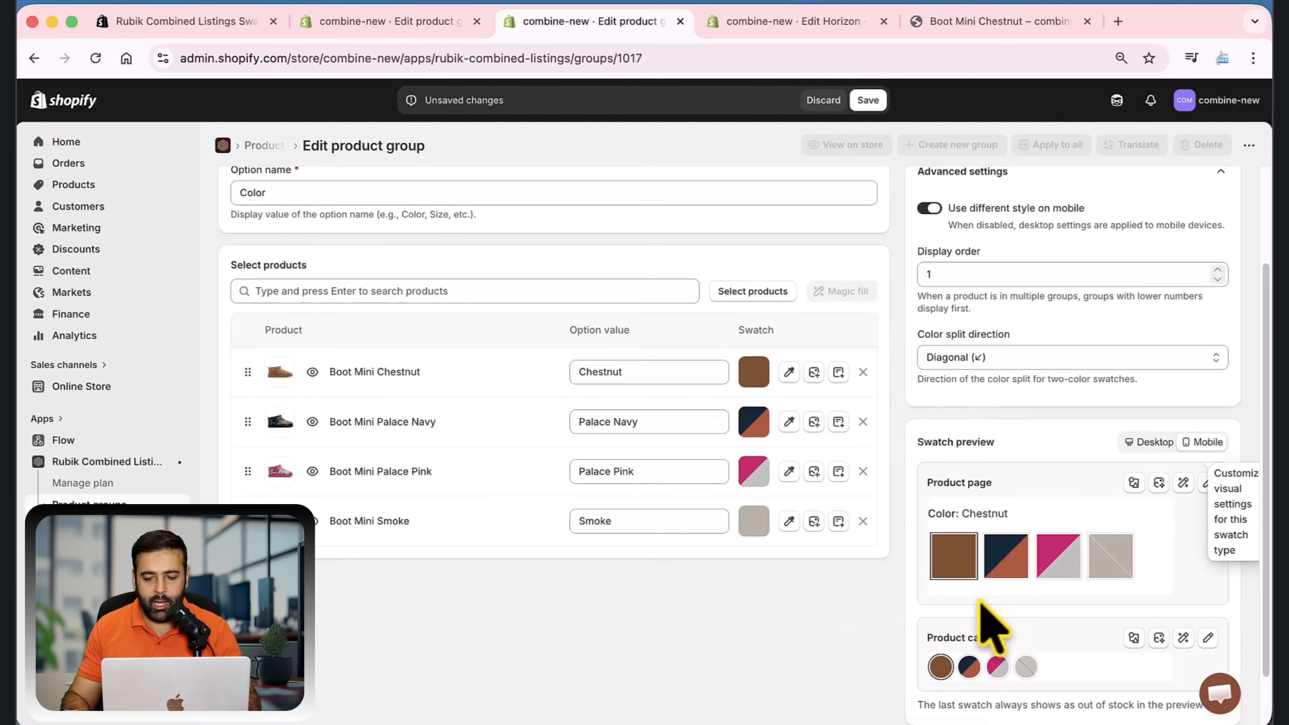
Preview the Diagonal (↘) color split direction, set it to Horizontal (top/bottom), and save the product group
scroll(1030, 427, up, 1)
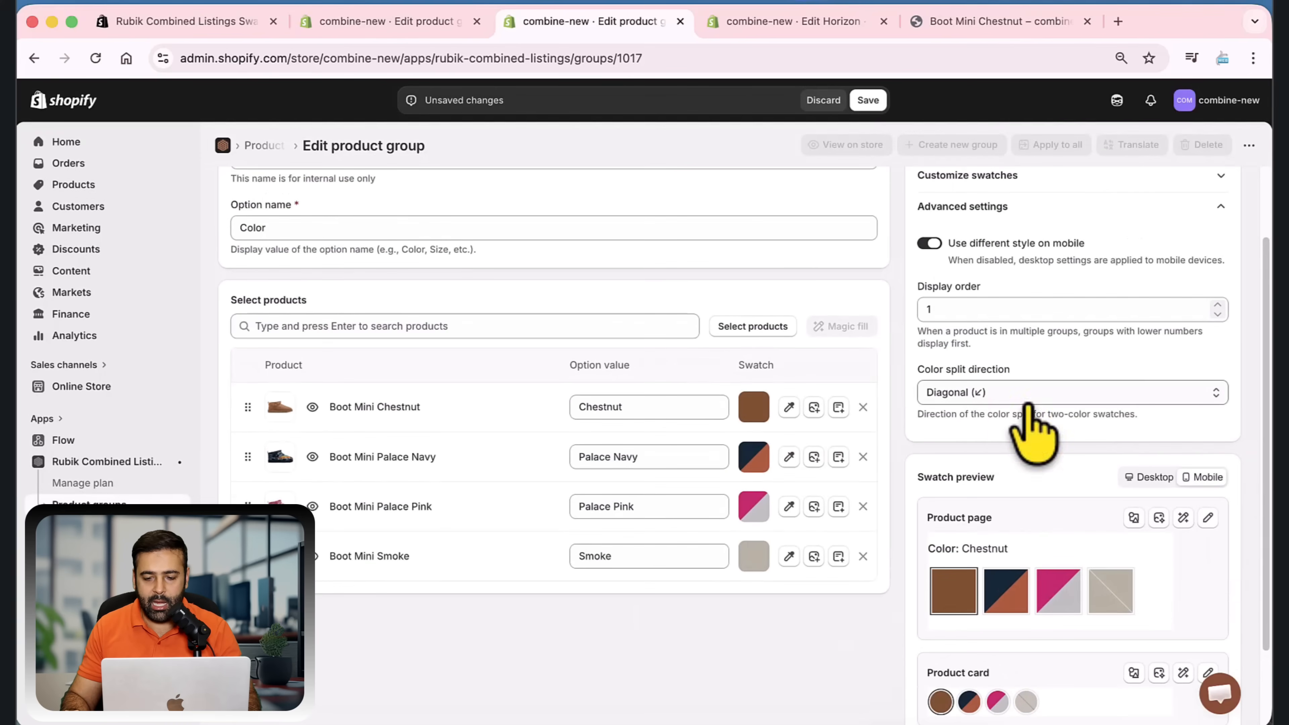
click(989, 392)
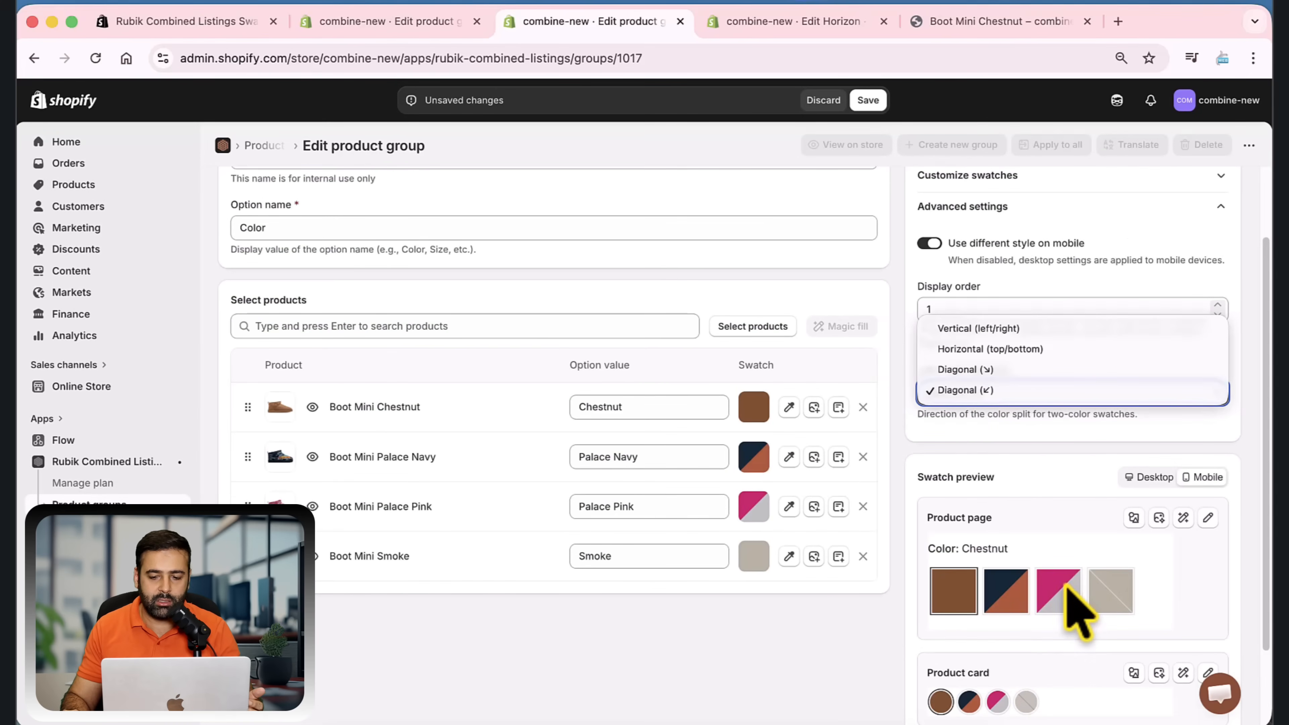
click(1010, 369)
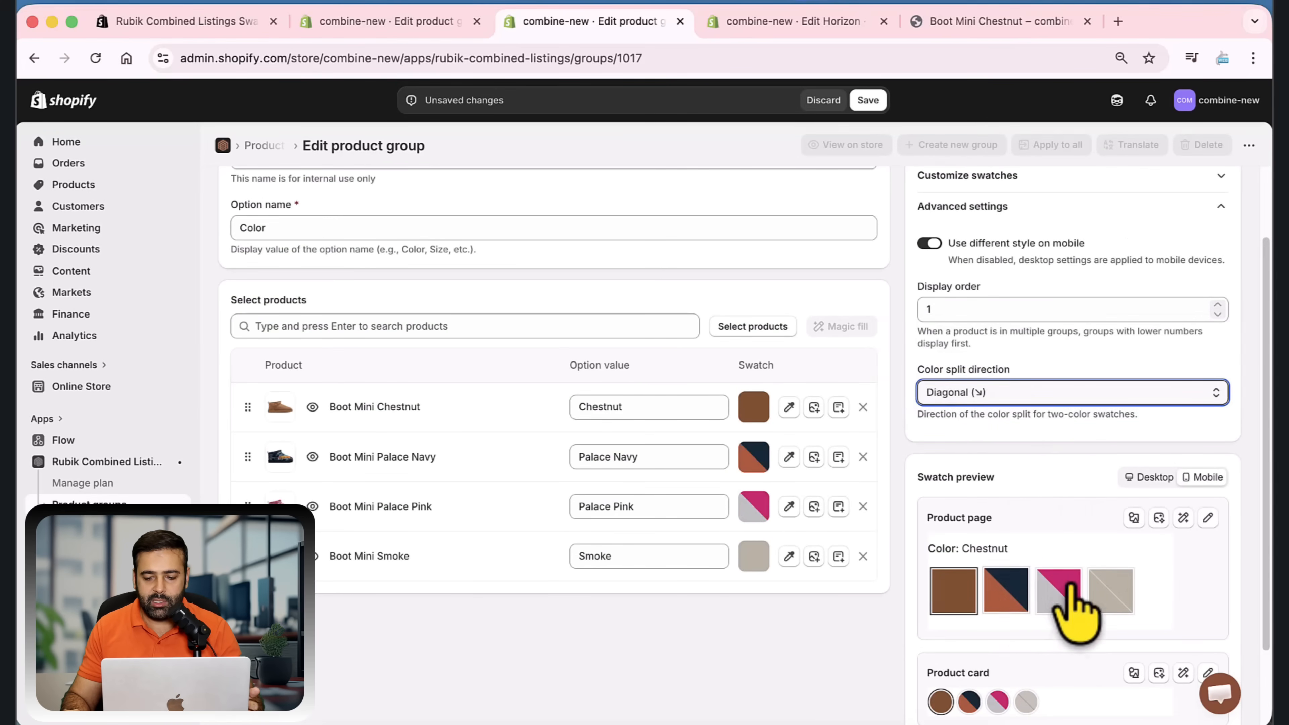
click(1025, 398)
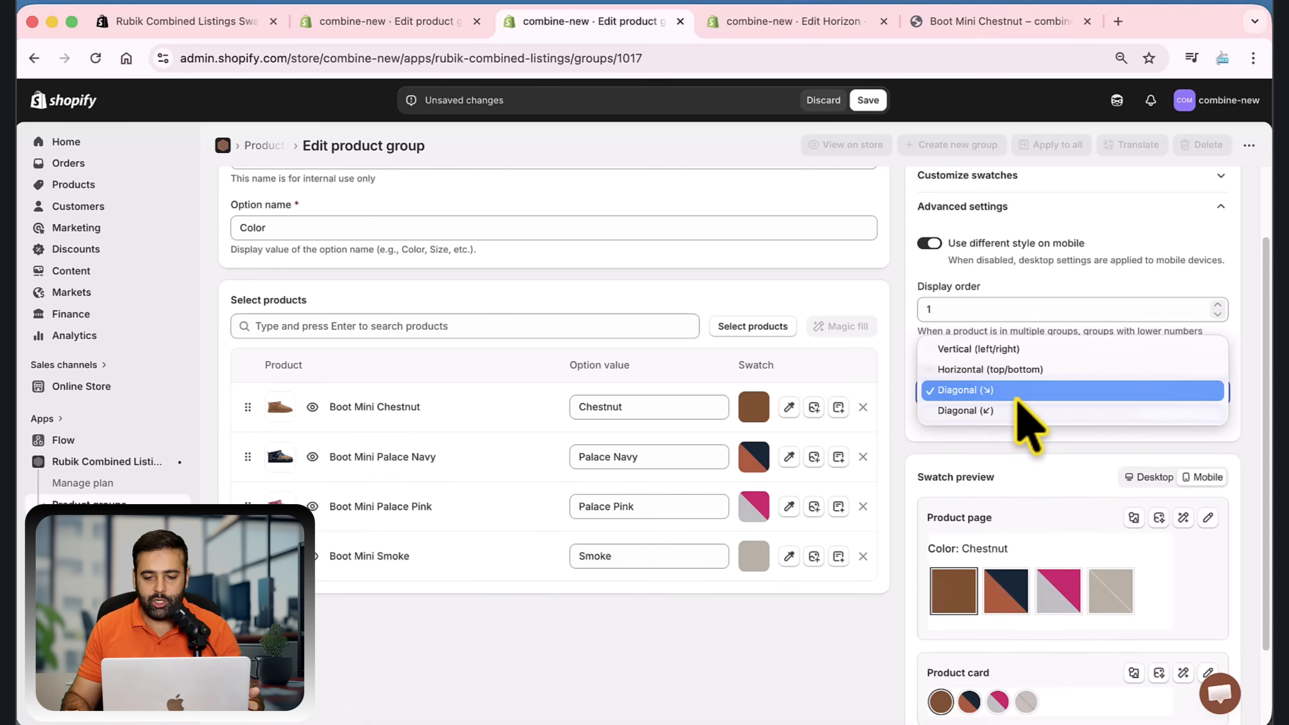
click(1017, 371)
scroll(1033, 502, up, 1)
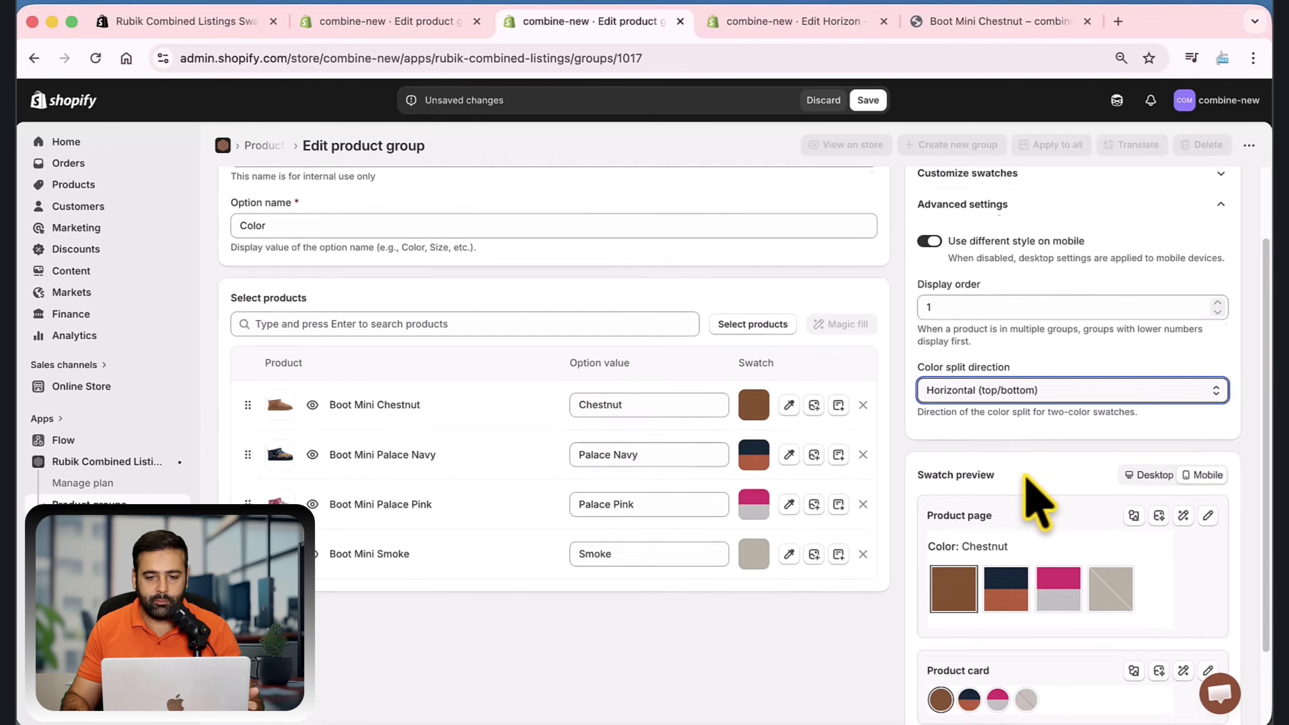
click(867, 100)
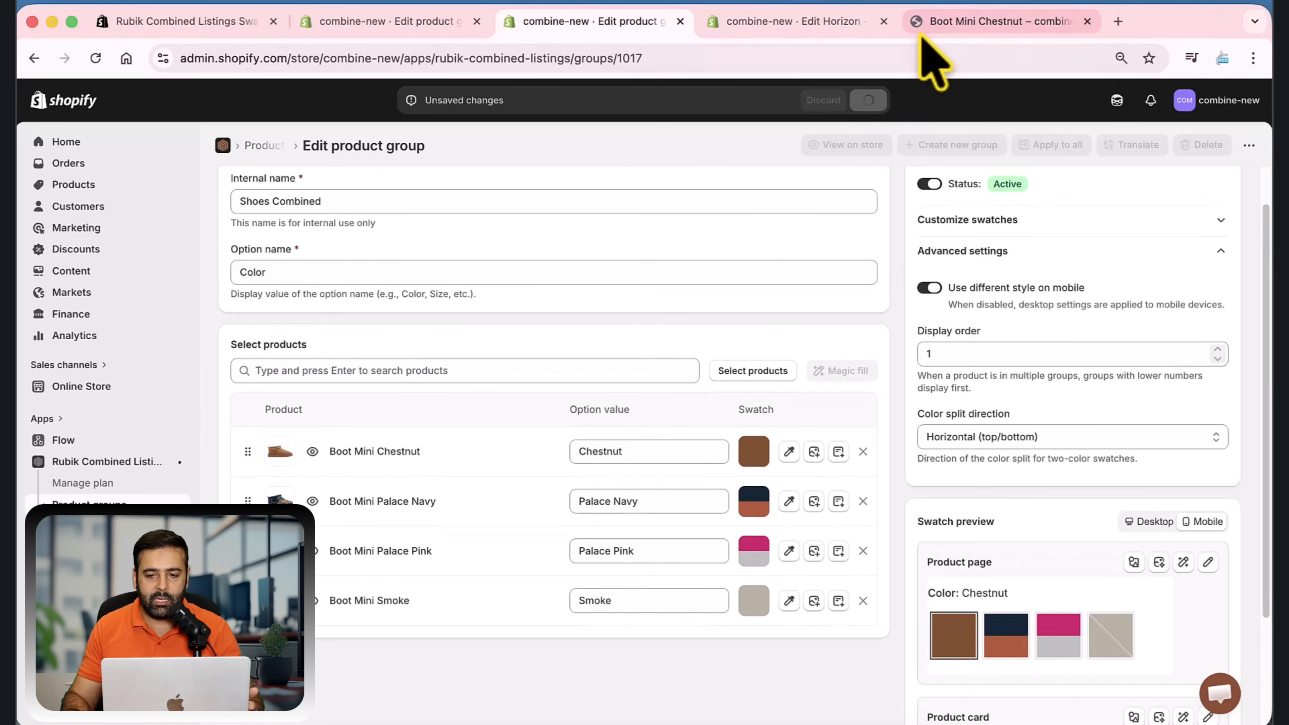
Check the two-color swatches on the Boot Mini Chestnut storefront page in mobile view and return to the Shoes Combined group editor
click(954, 23)
scroll(530, 317, up, 1)
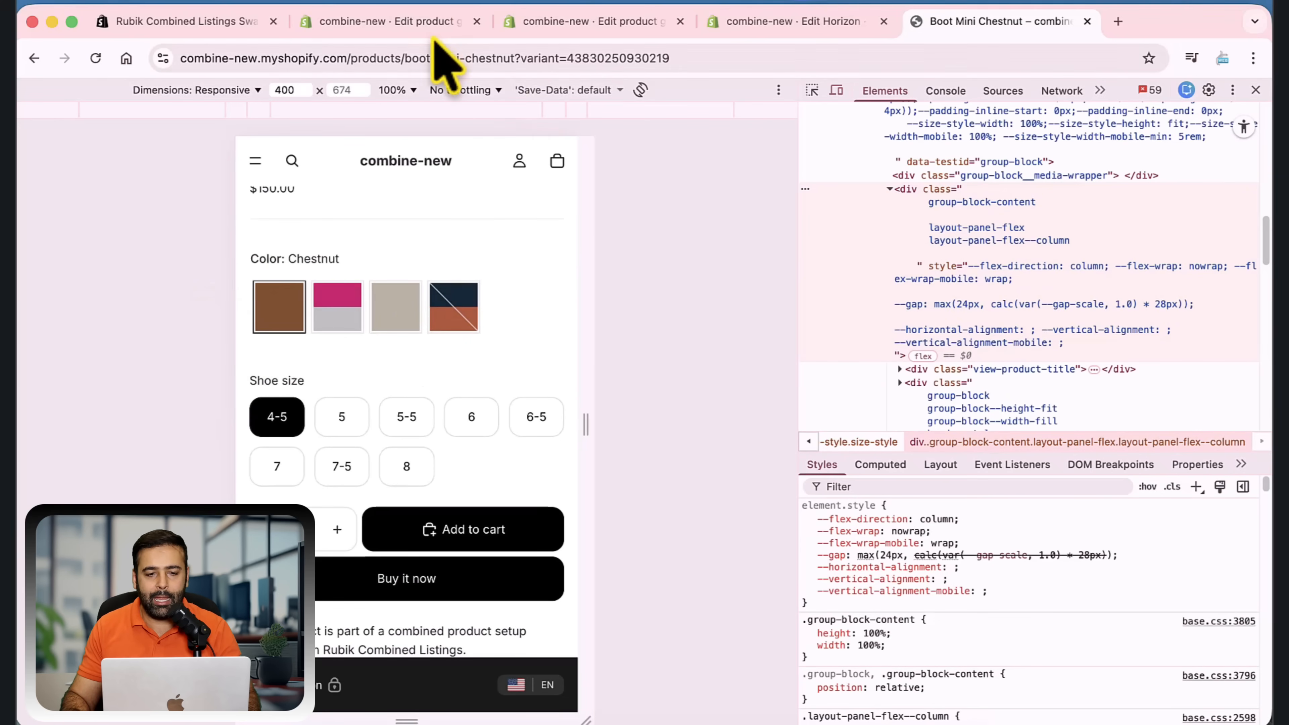
click(457, 25)
click(563, 23)
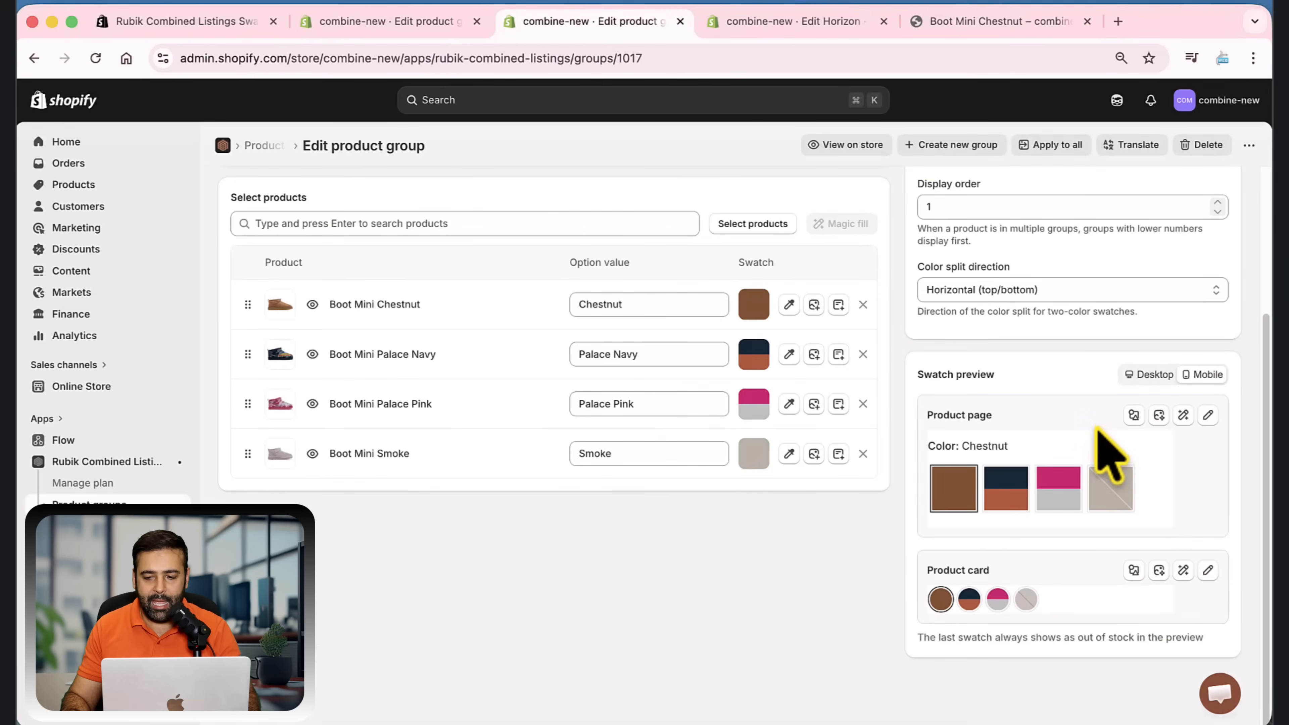
Ask the AI assistant to "Add red color borders" to the mobile product page swatches and apply the changes
scroll(1106, 462, up, 3)
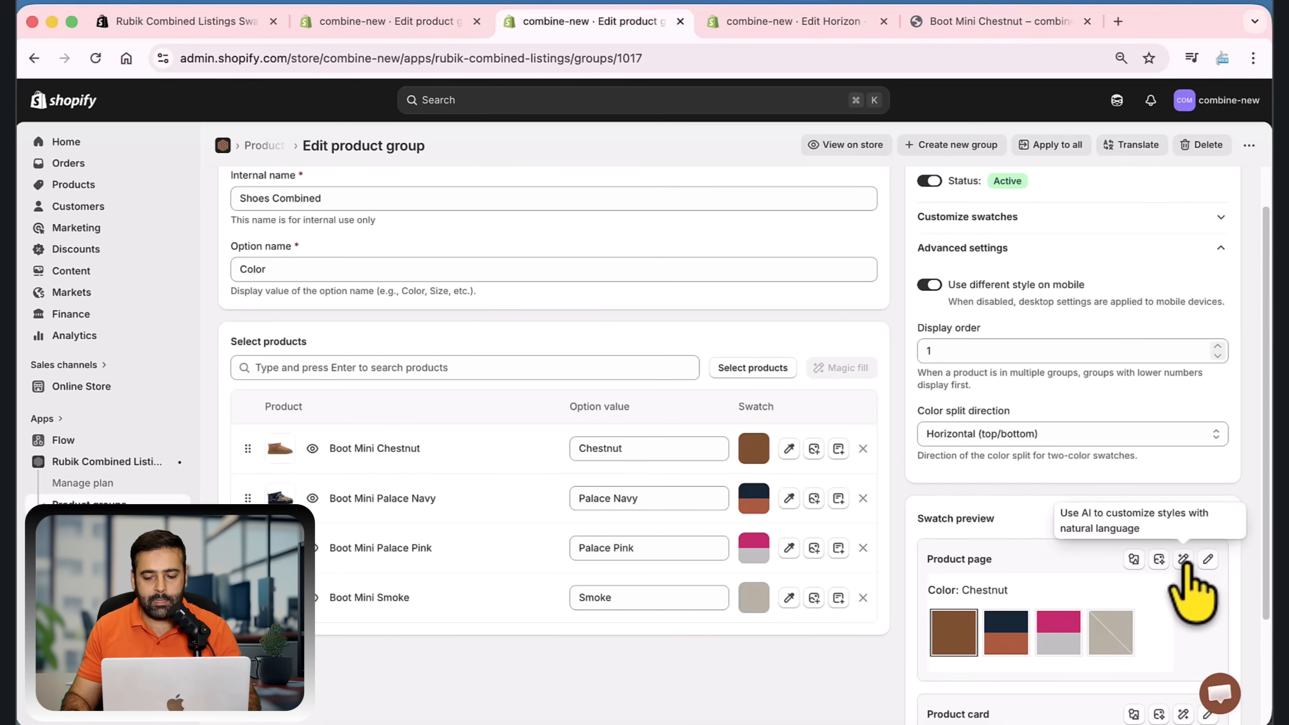
click(1183, 559)
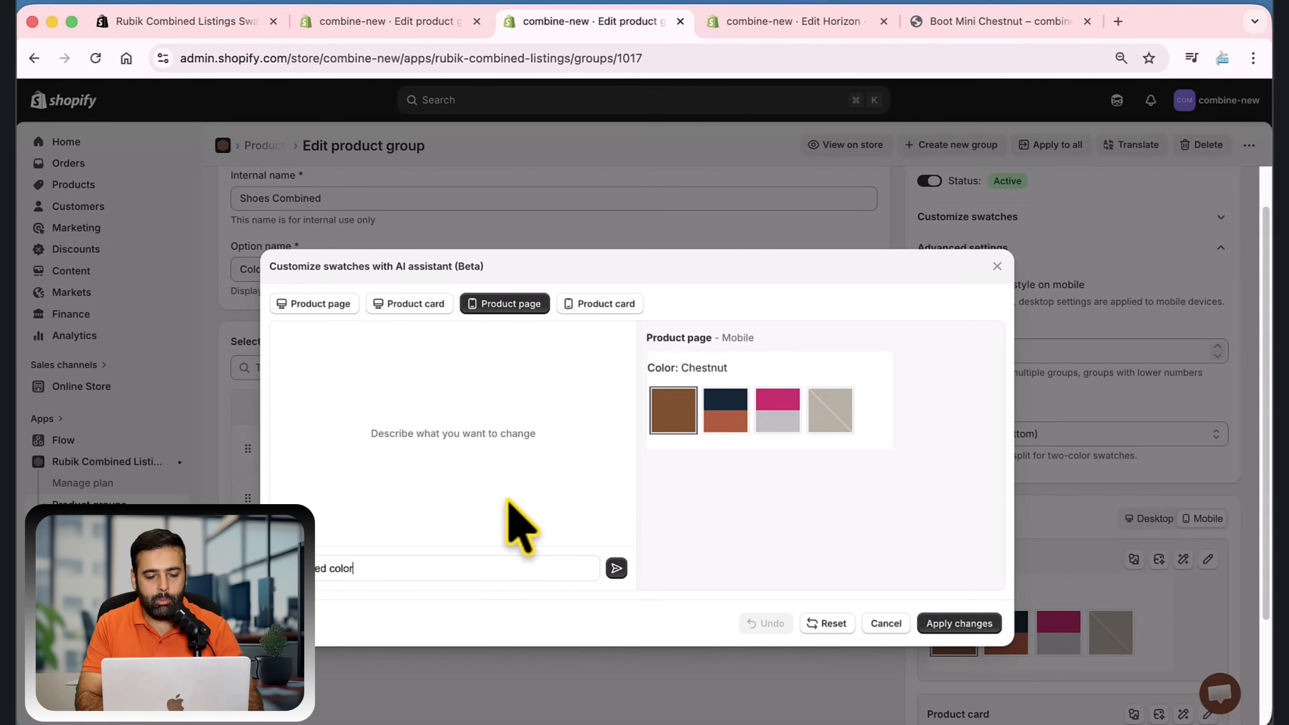
key(Return)
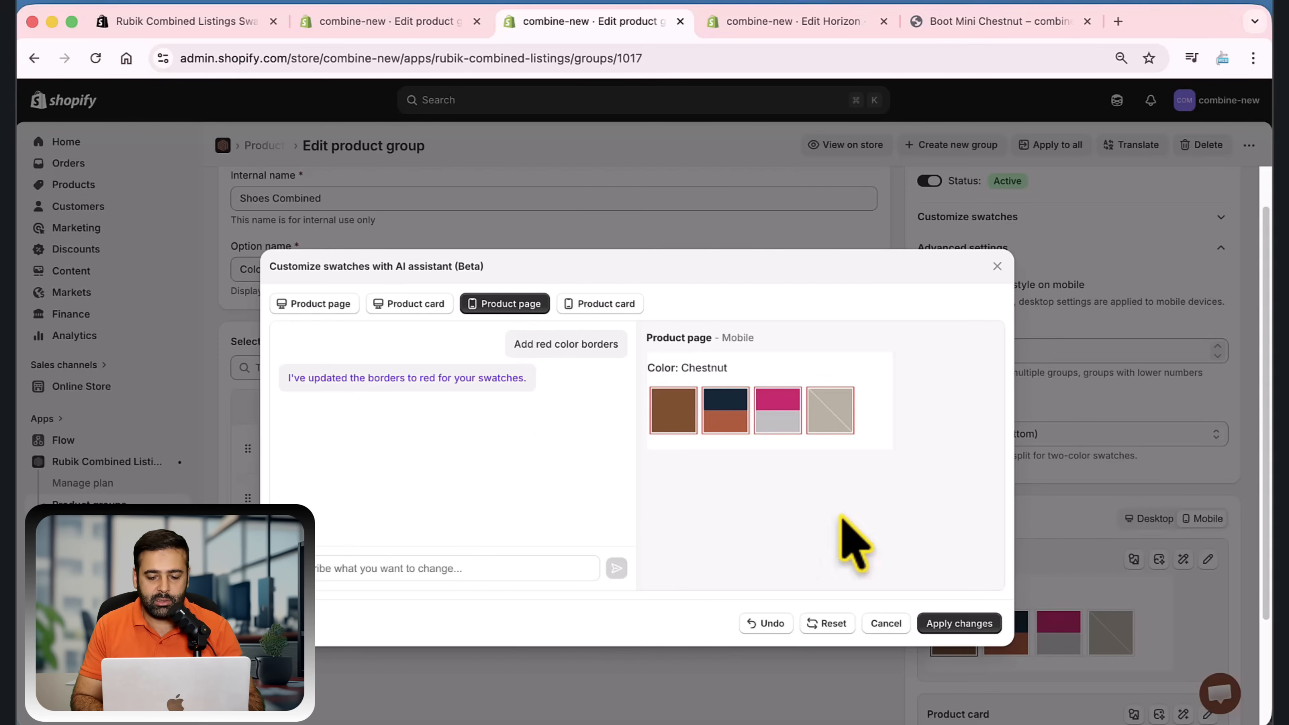
click(957, 623)
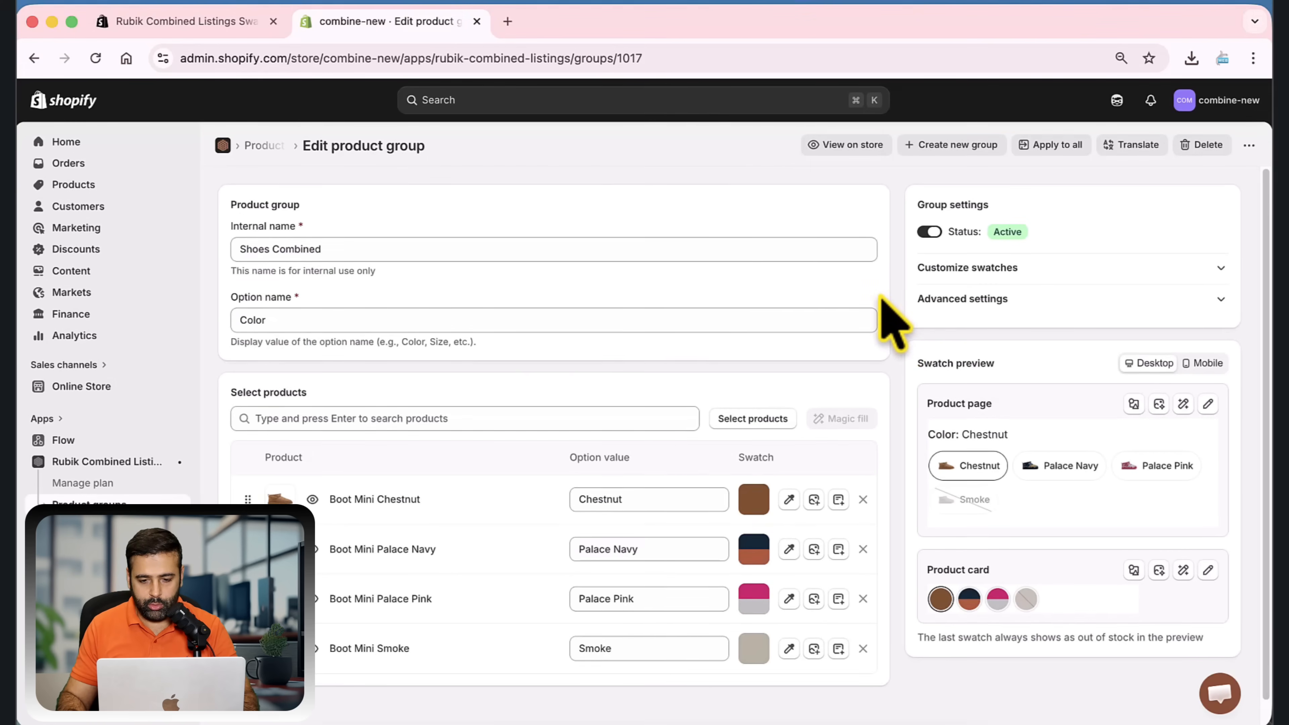
View the group's product page swatches on the storefront, return to the Shoes Combined group editor, and dismiss the store preview dialog
scroll(896, 310, down, 1)
scroll(895, 310, down, 1)
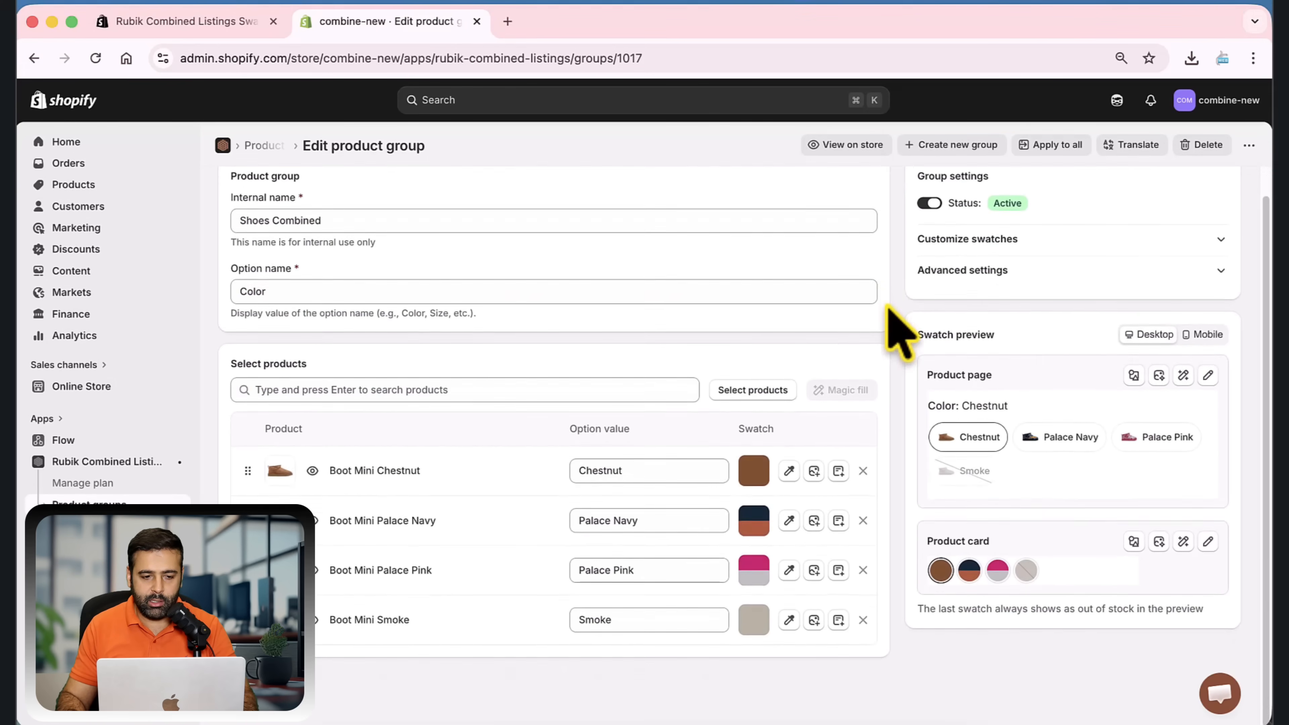
scroll(901, 325, up, 2)
click(847, 145)
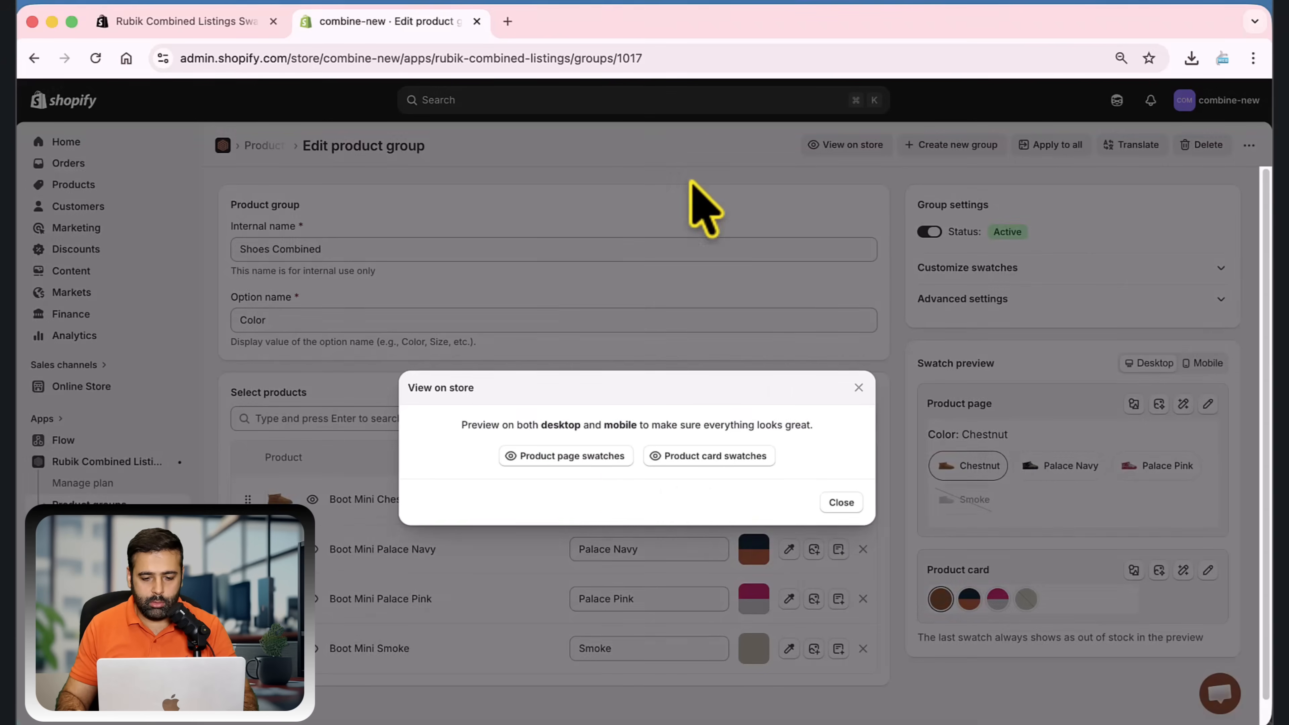
click(585, 457)
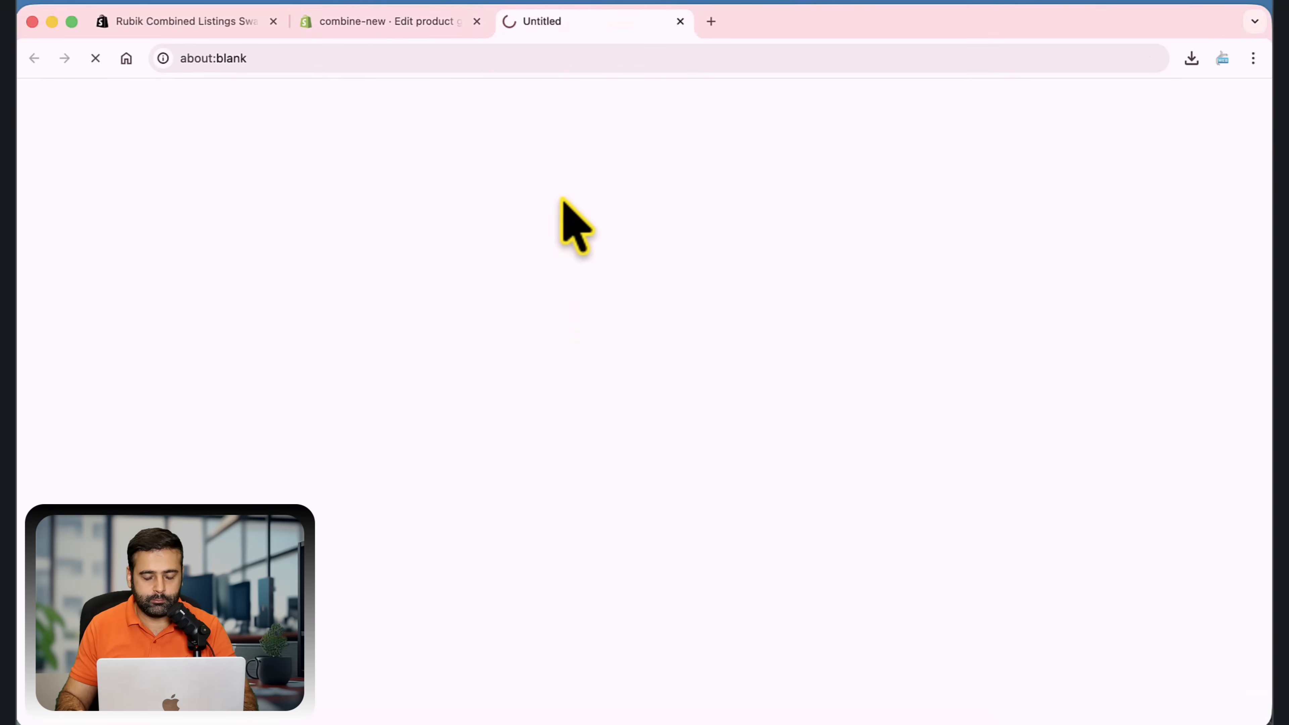
scroll(817, 218, down, 1)
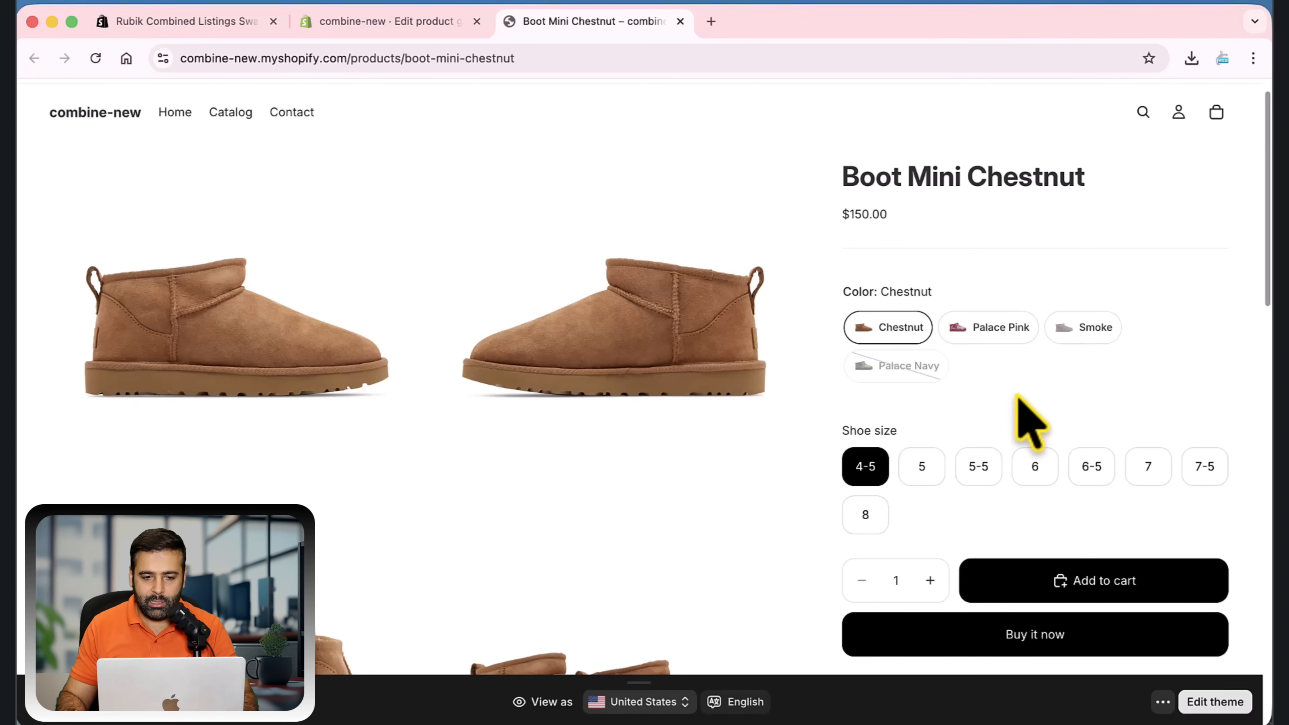
click(412, 21)
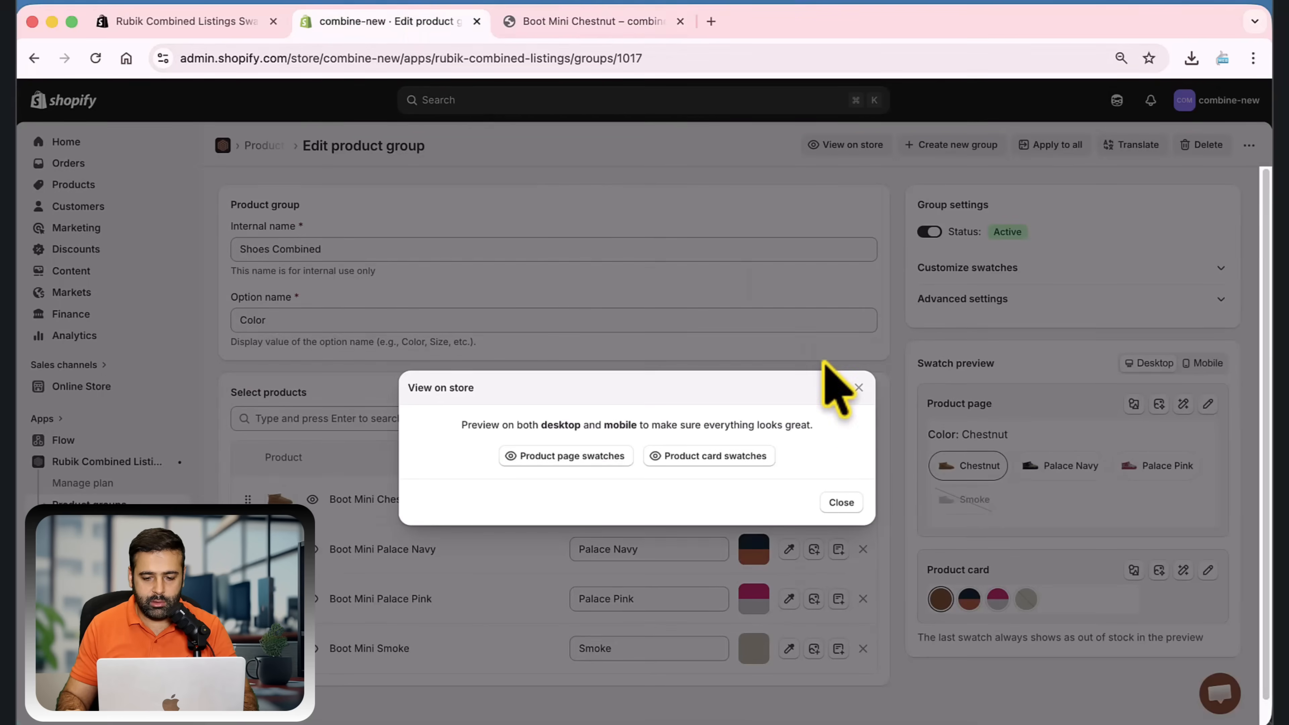
click(859, 379)
Create a swatch category named Special for the Boot Mini Smoke swatch and save the swatch
scroll(862, 431, down, 1)
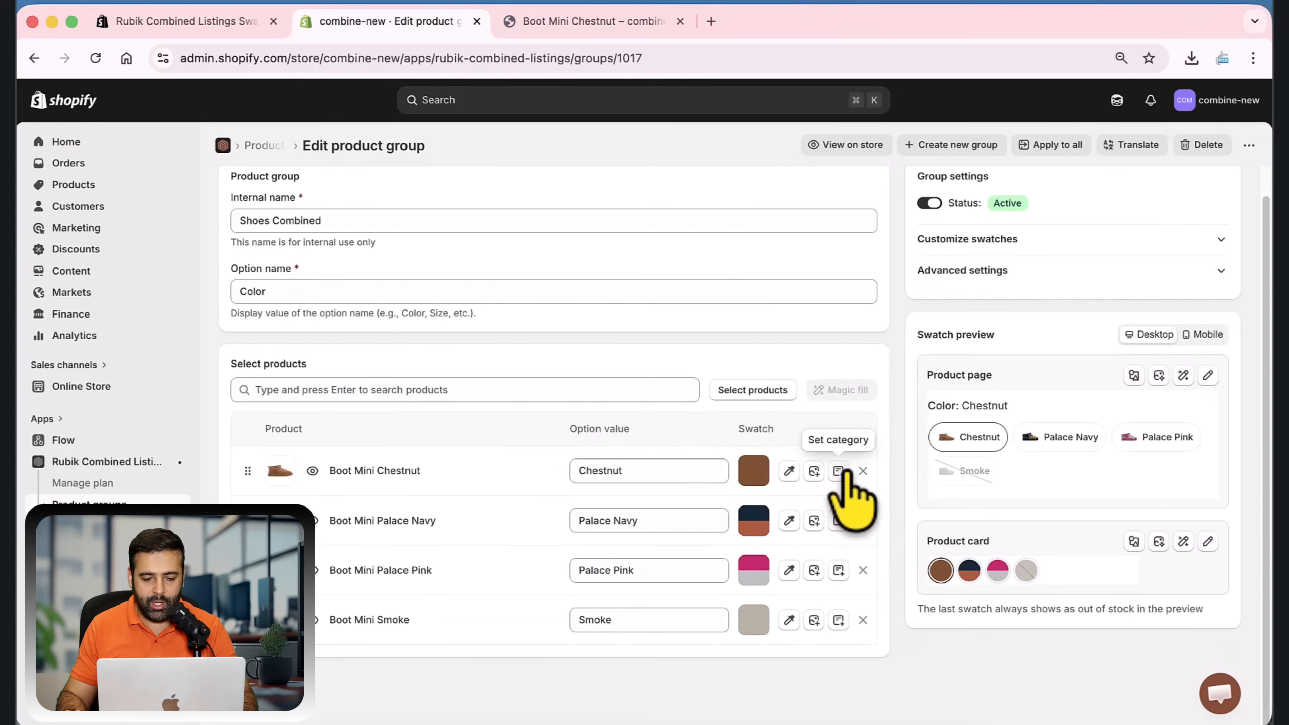
click(839, 620)
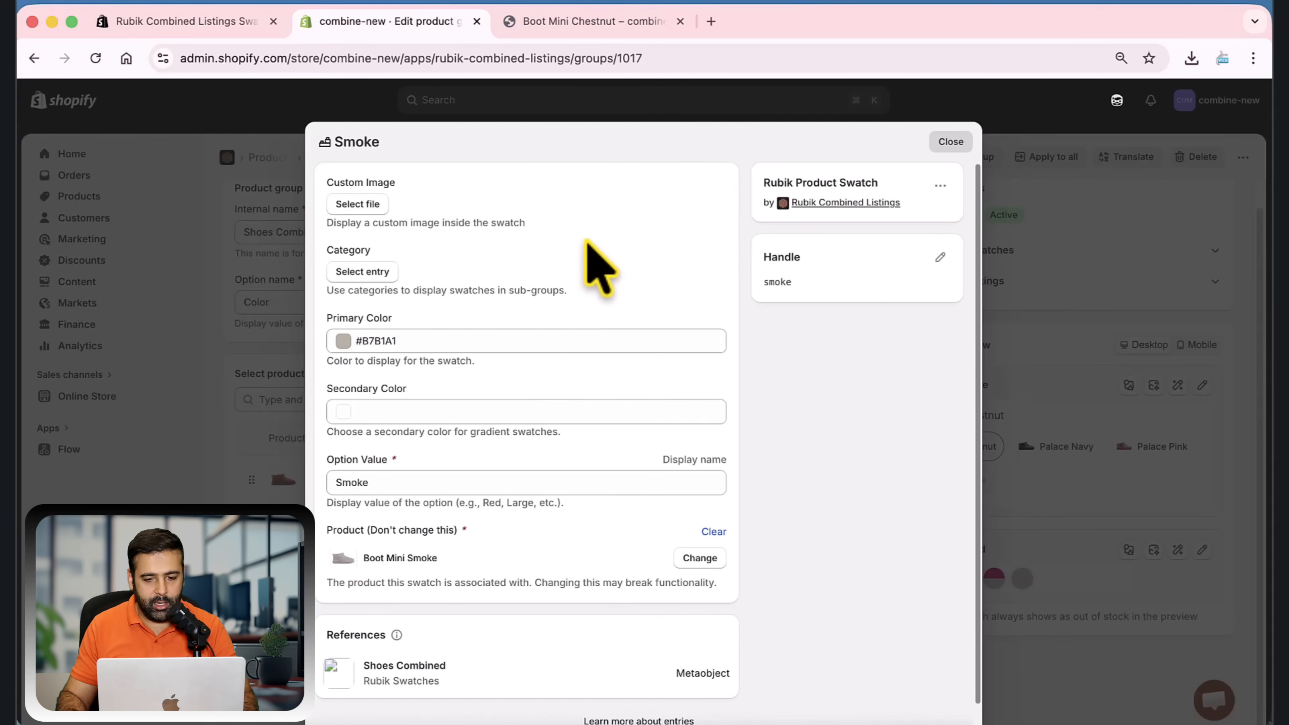
scroll(594, 280, down, 1)
scroll(607, 305, up, 1)
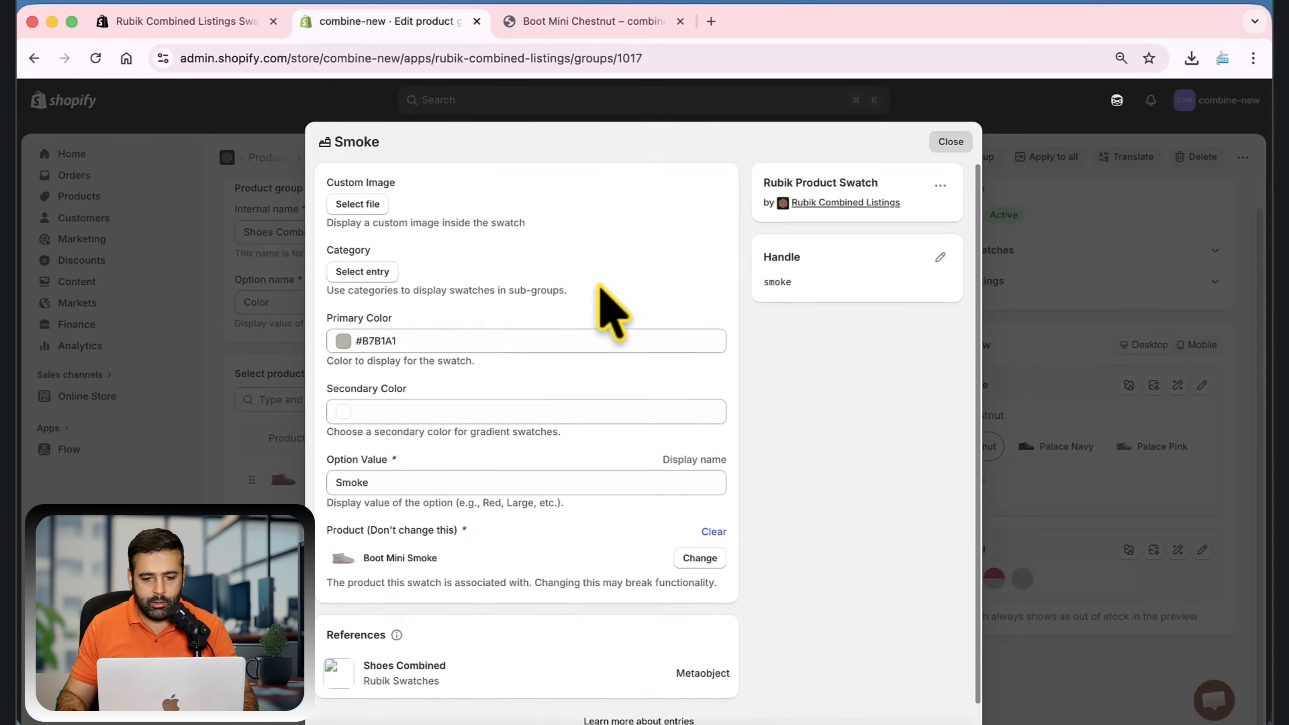
click(362, 271)
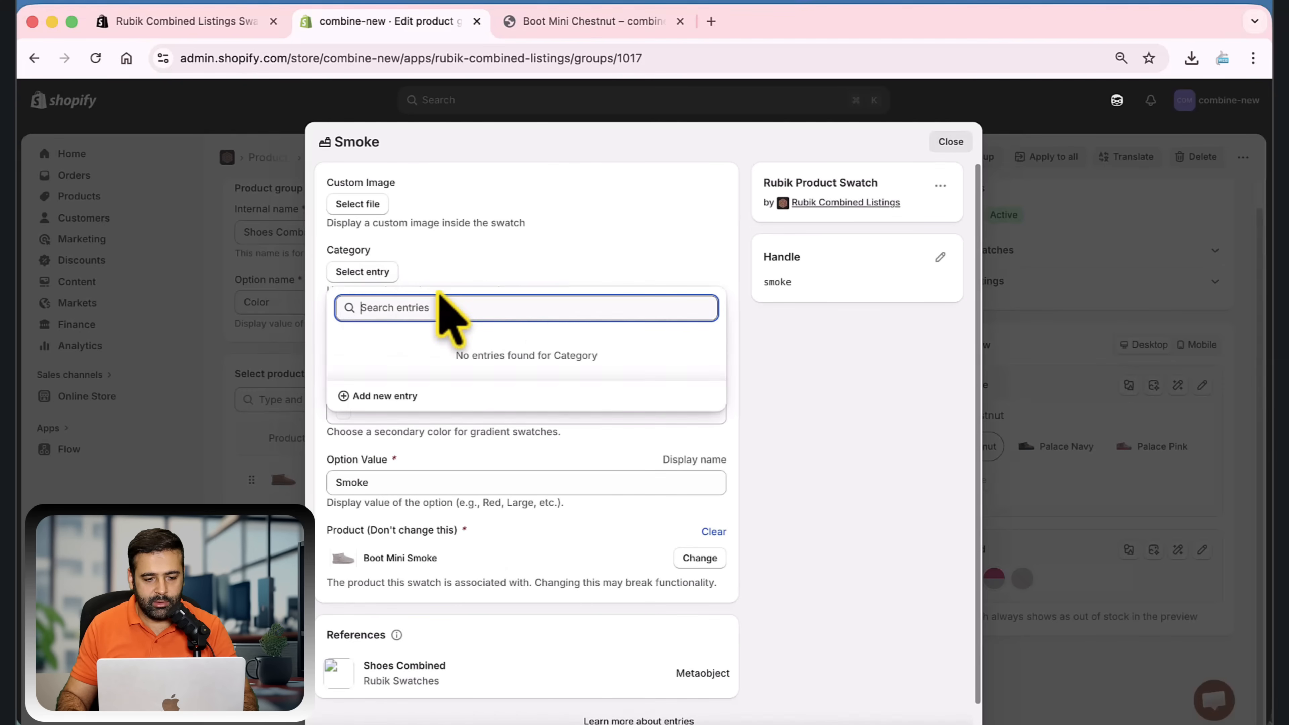
click(390, 396)
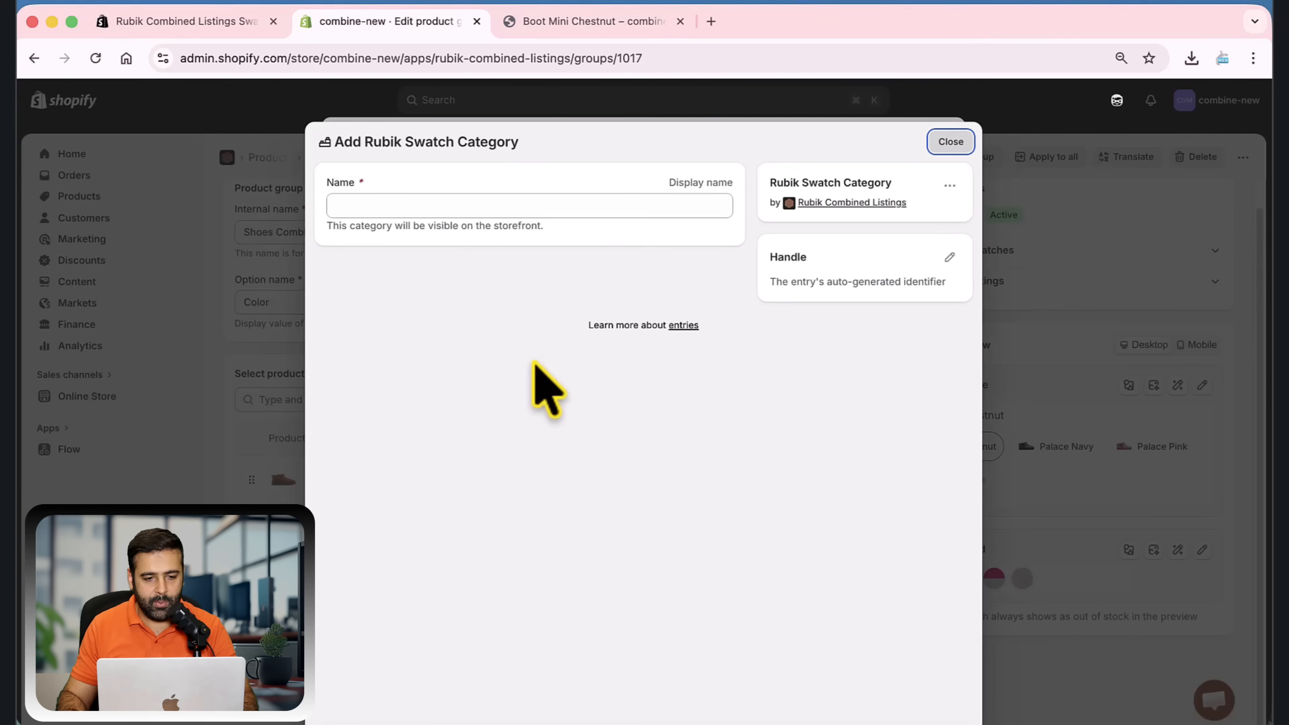
click(431, 205)
text(Specialis)
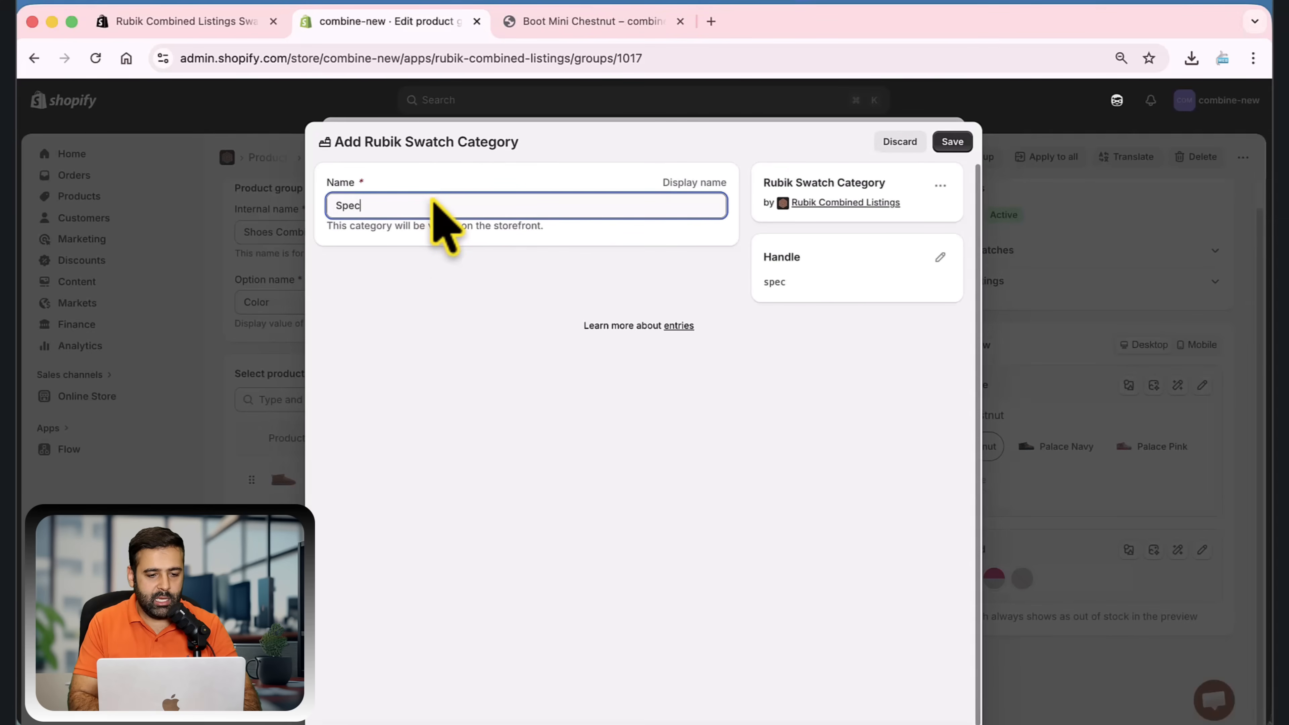
key(BackSpace)
key(BackSpace)
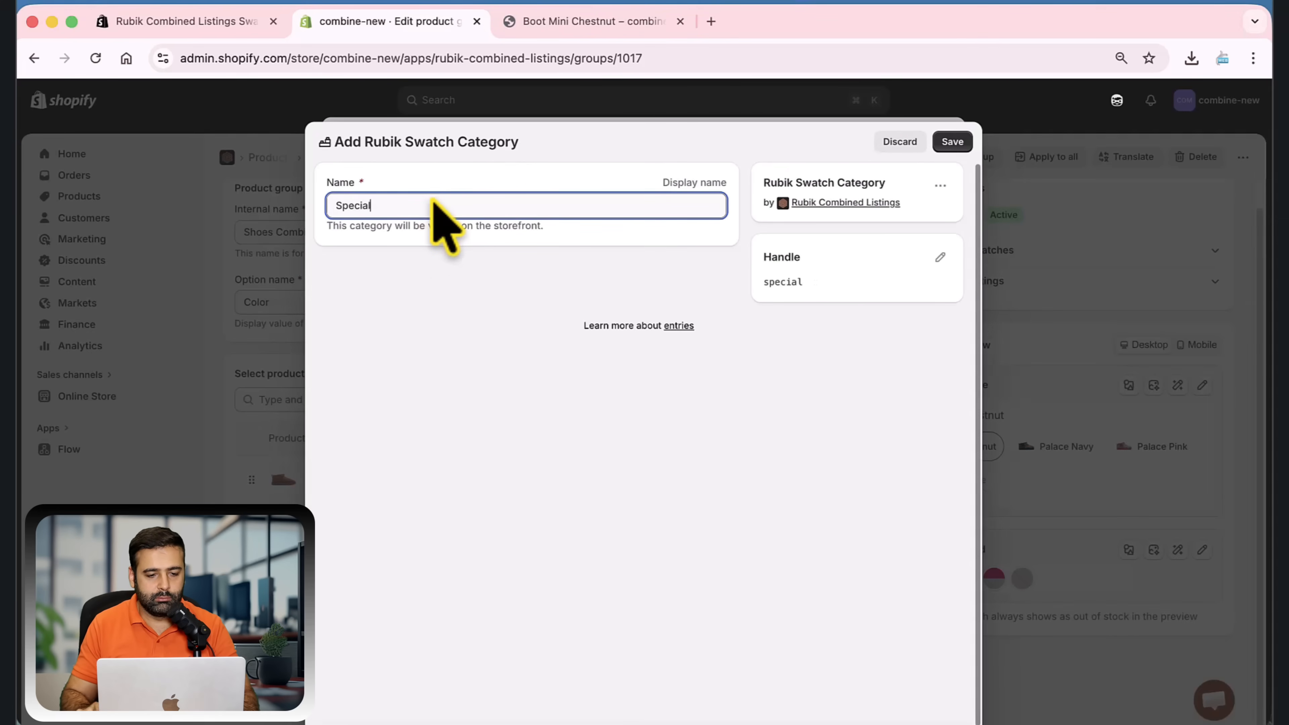
click(952, 143)
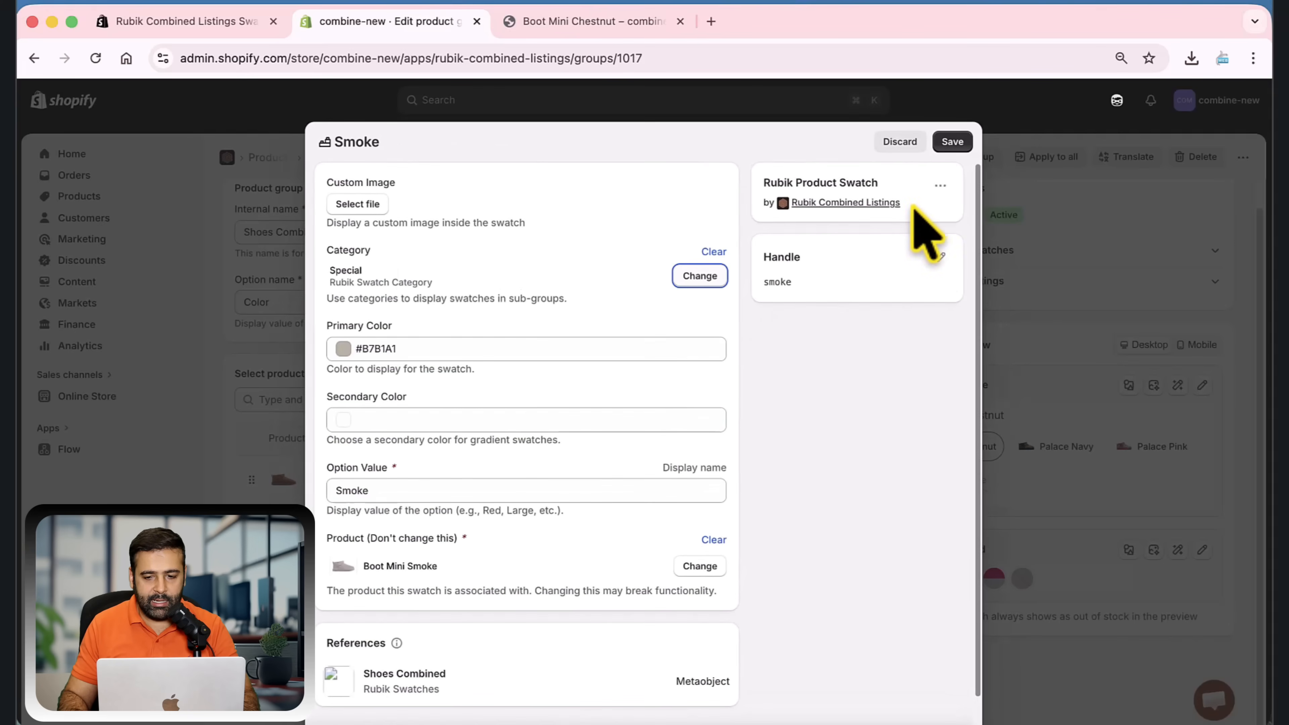
click(955, 147)
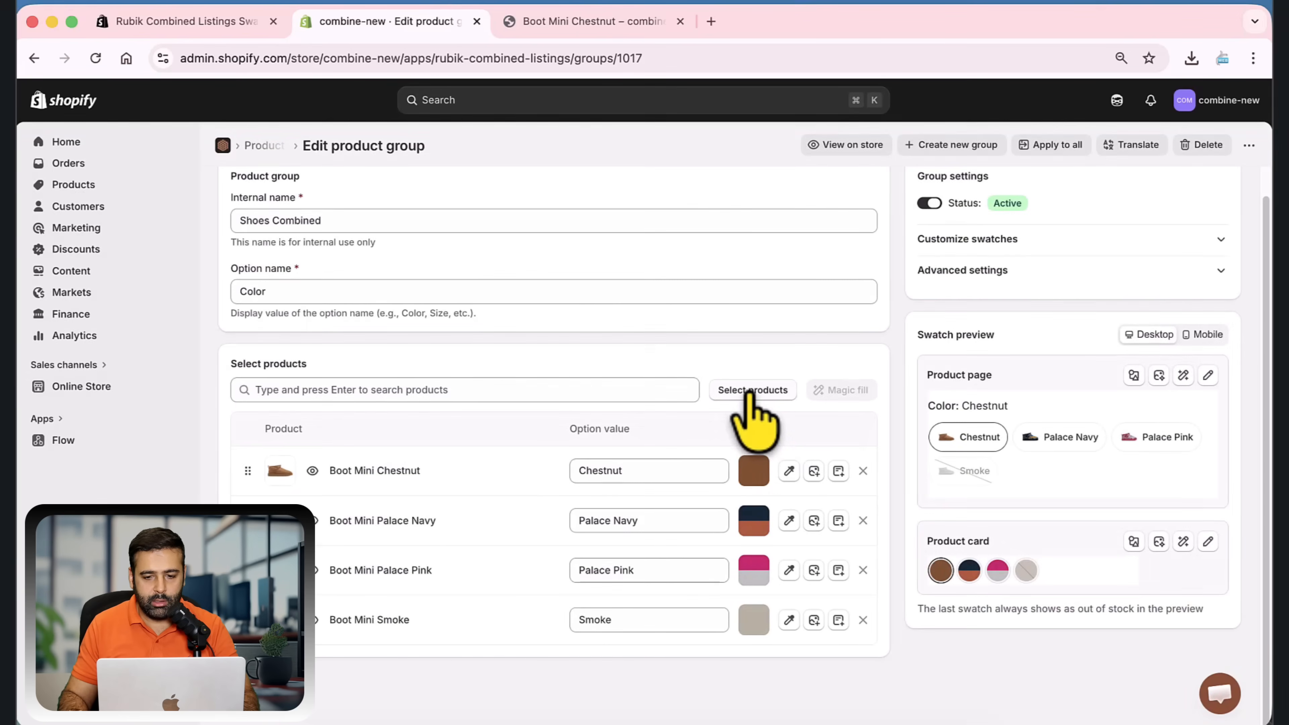
Reload the Boot Mini Chestnut storefront page, check the Special sub-group of swatches, and return to the group editor
click(613, 30)
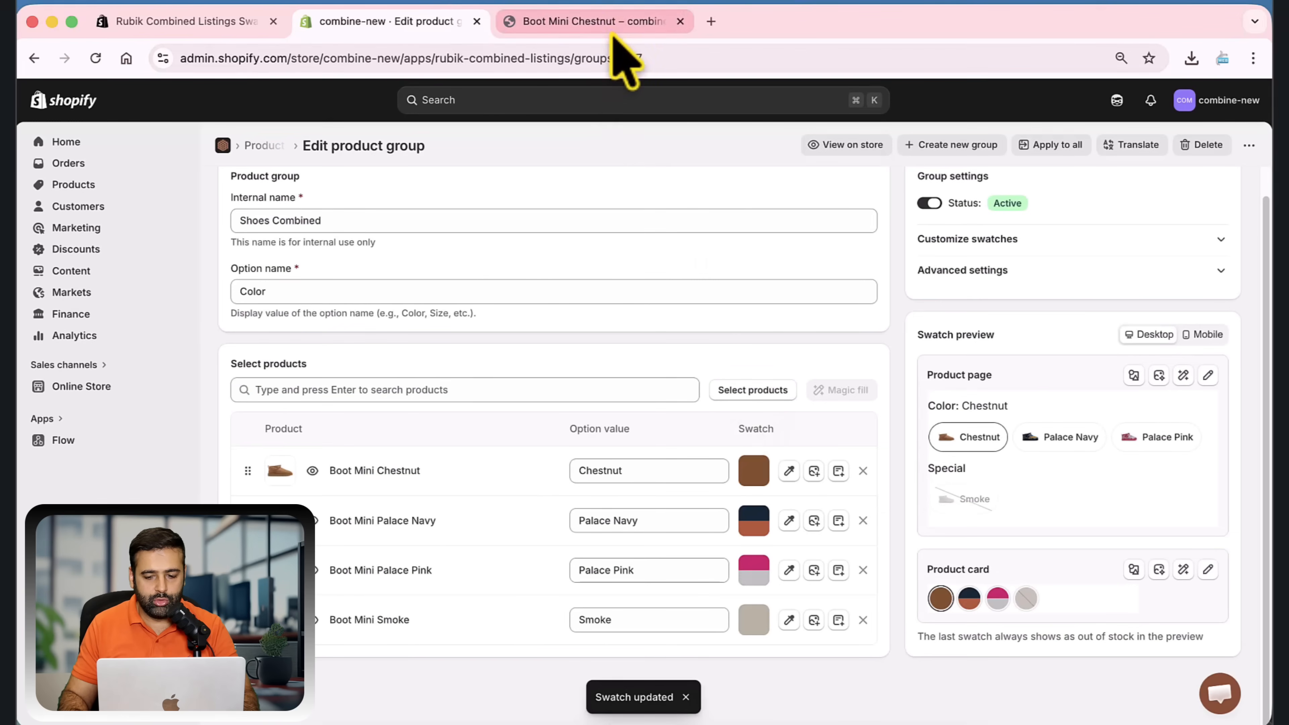
key(super+r)
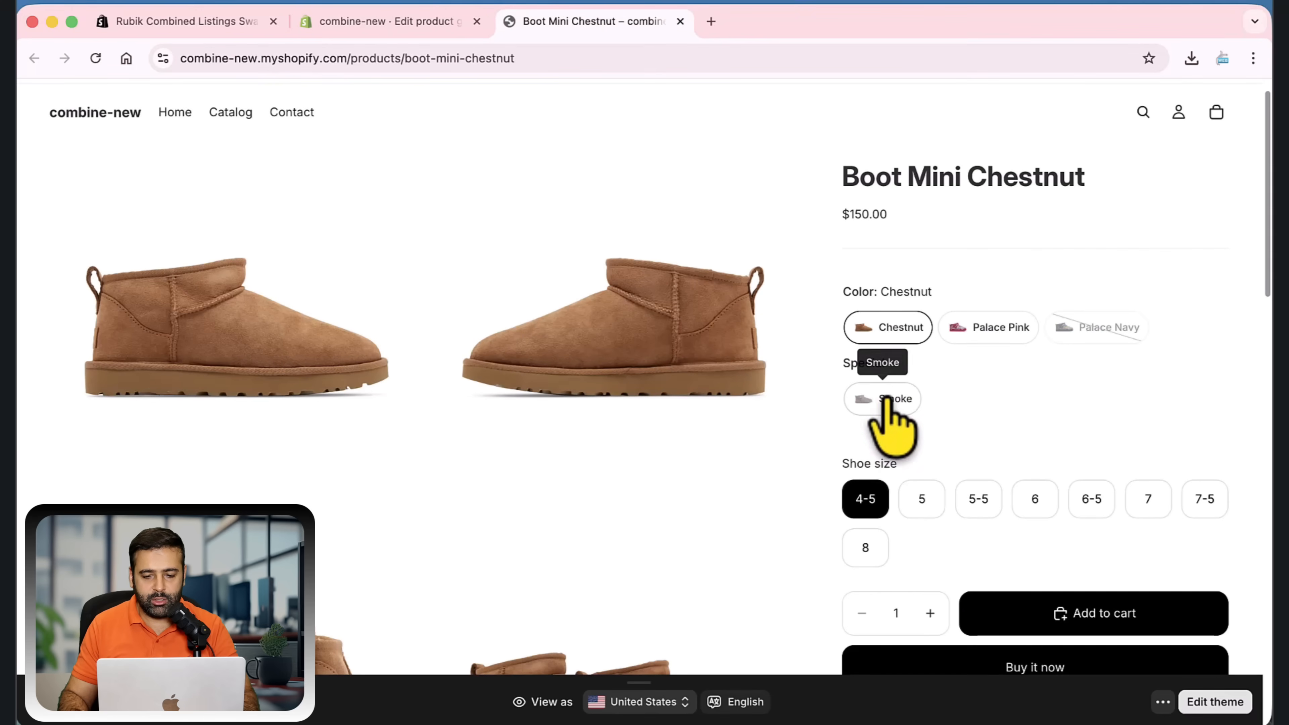
drag(842, 365, 908, 378)
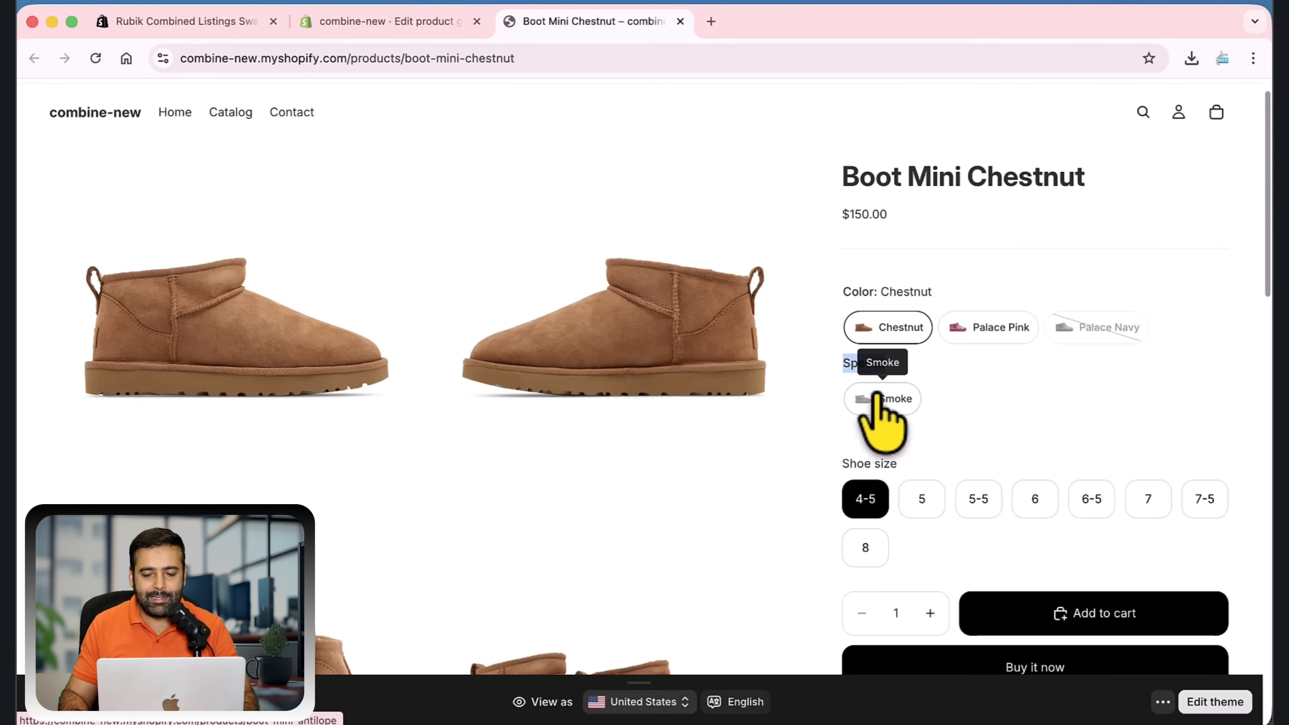
click(415, 24)
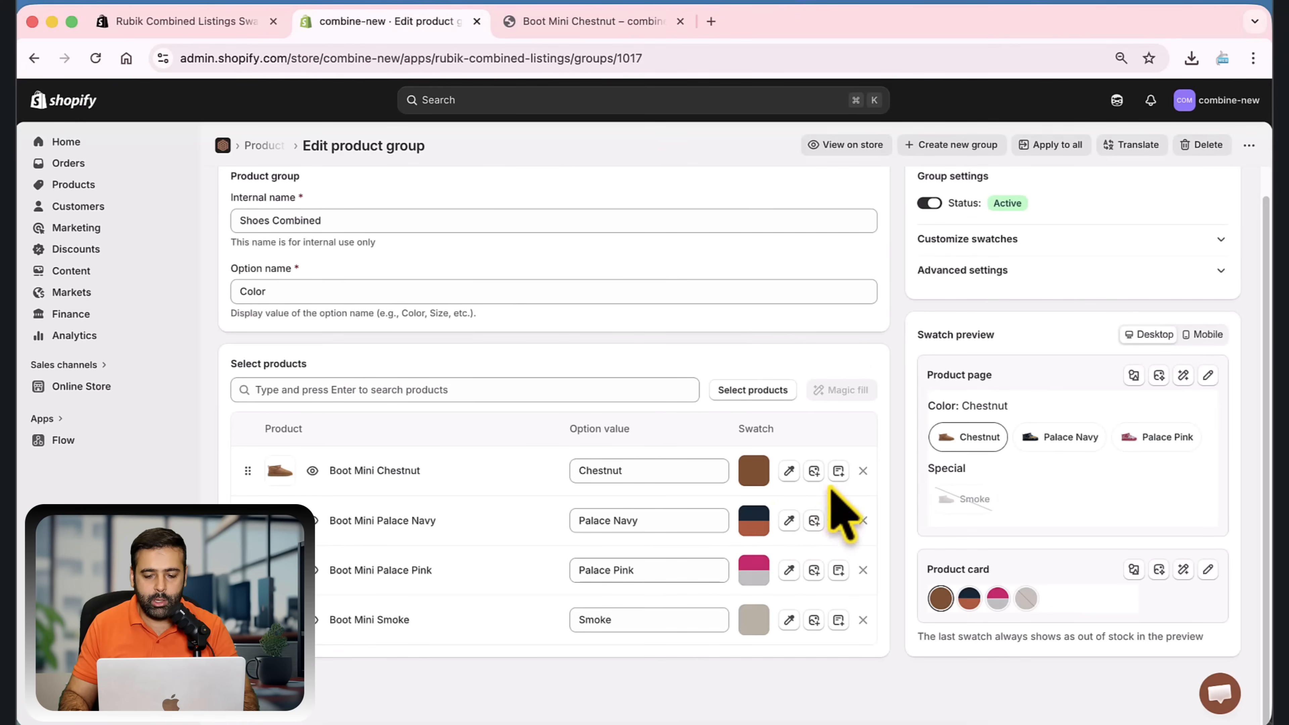
Create a swatch category named Special 2 for the Boot Mini Chestnut swatch and save the swatch
click(838, 472)
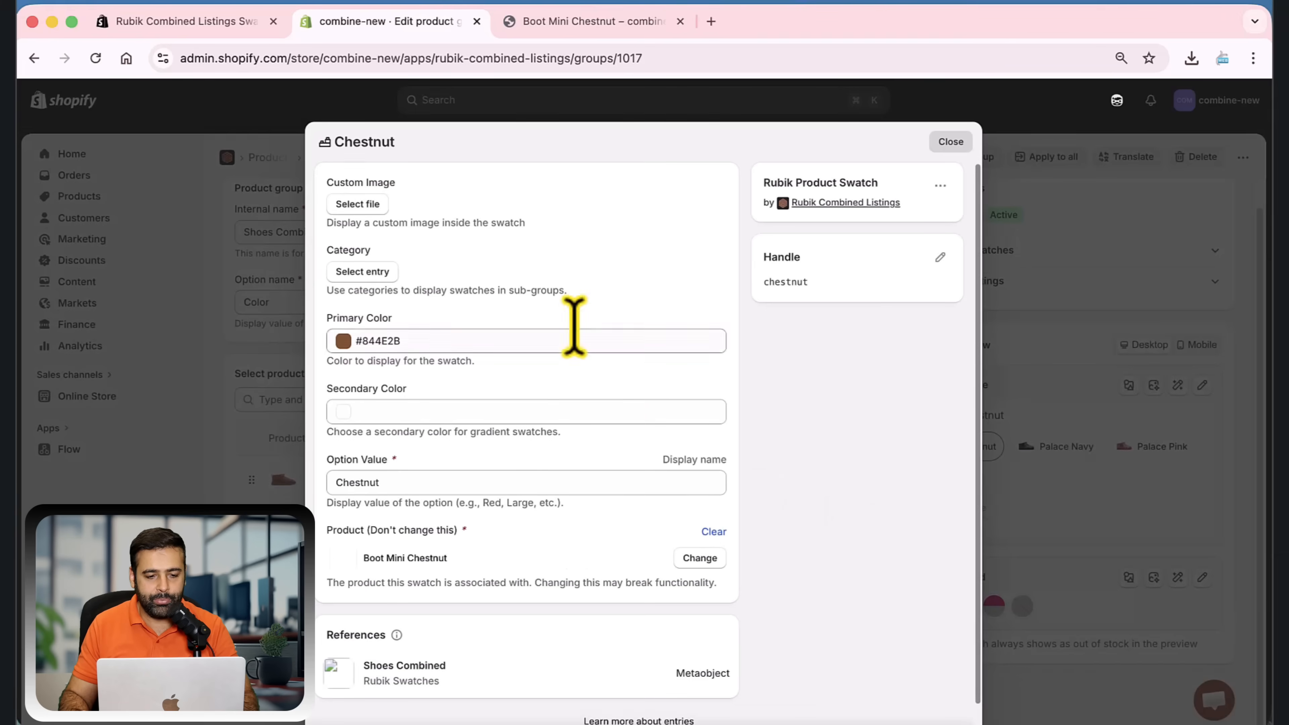
click(371, 276)
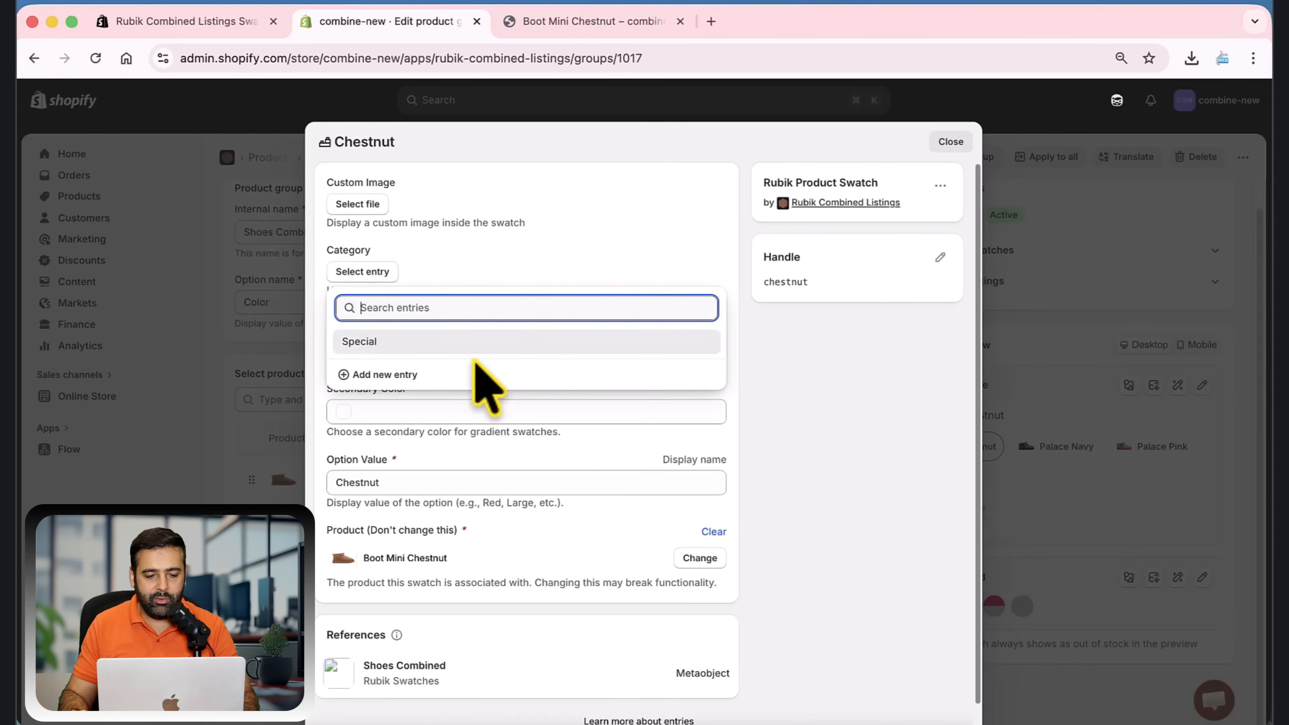
click(406, 375)
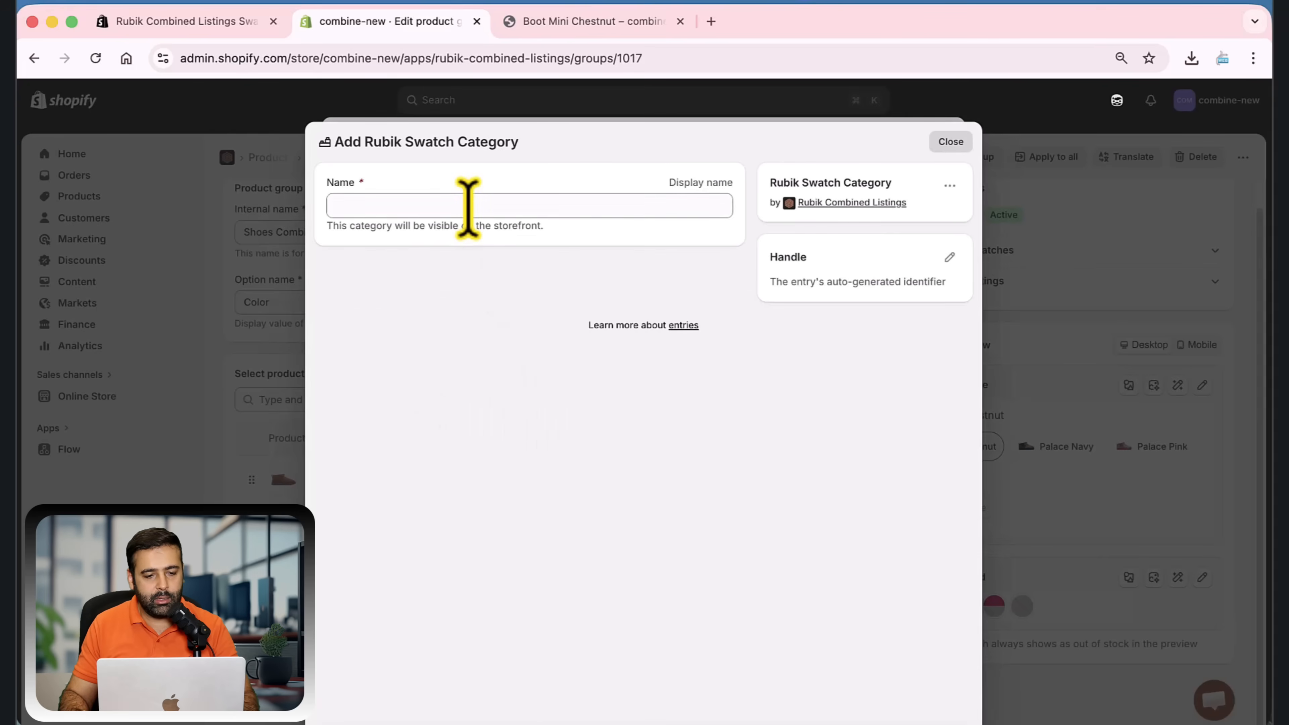
click(467, 206)
text(Specialist)
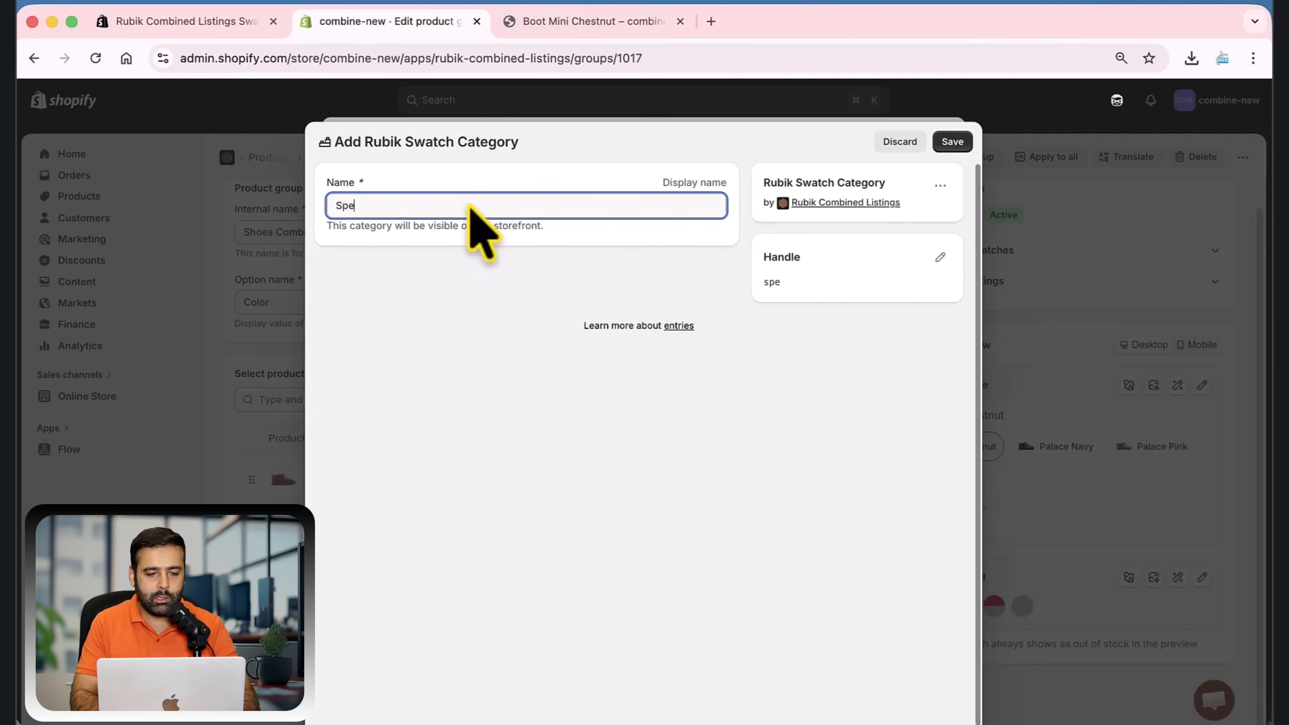
key(BackSpace)
key(BackSpace)
key(BackSpace)
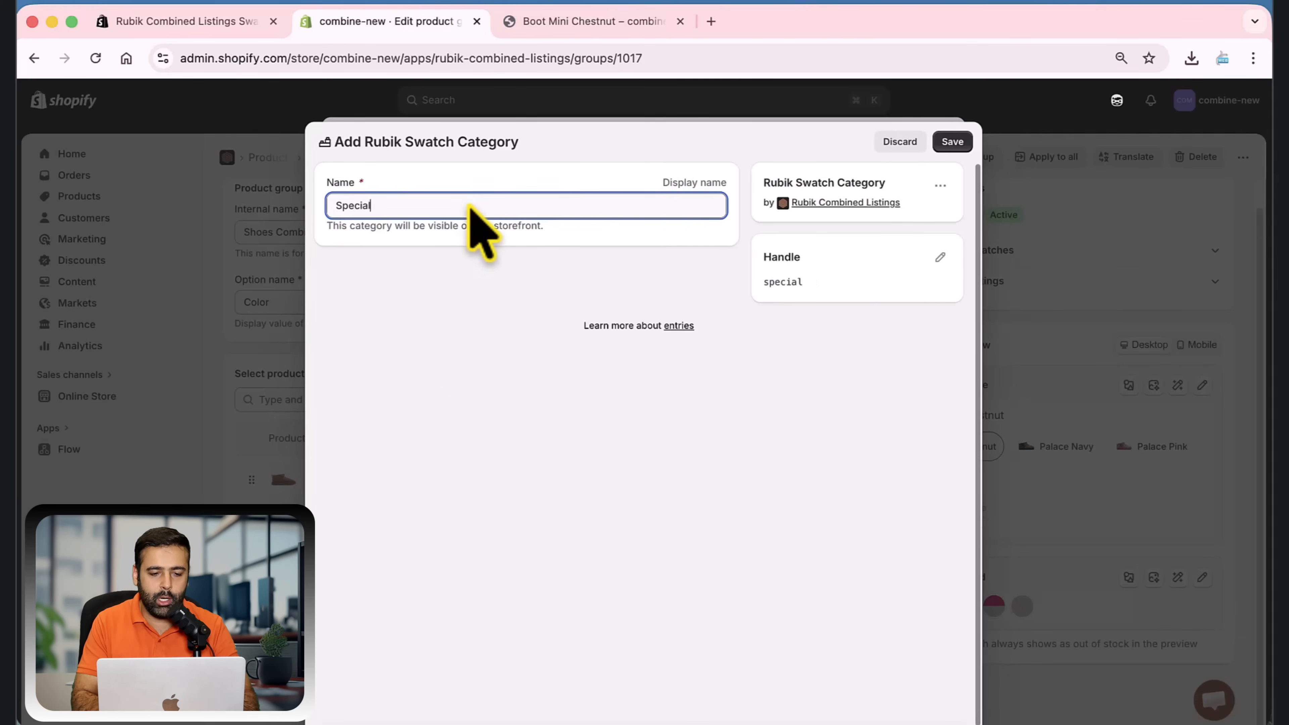
text(2)
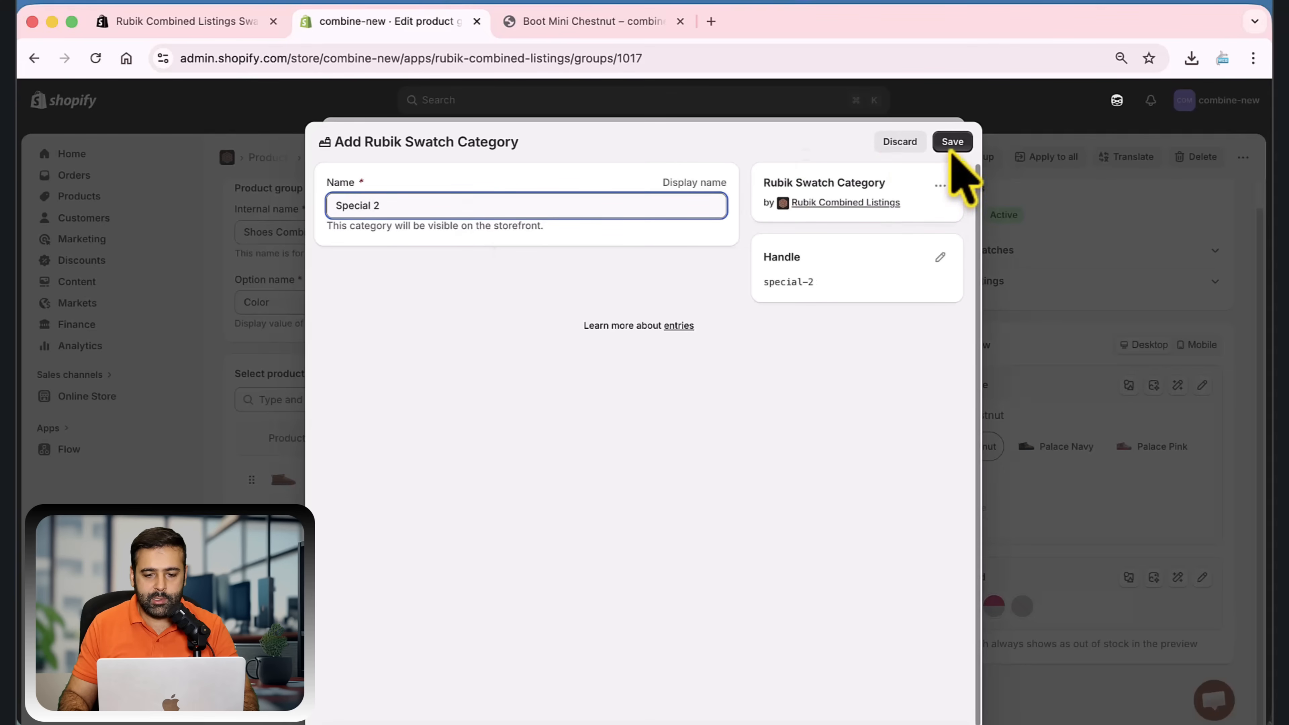
click(952, 141)
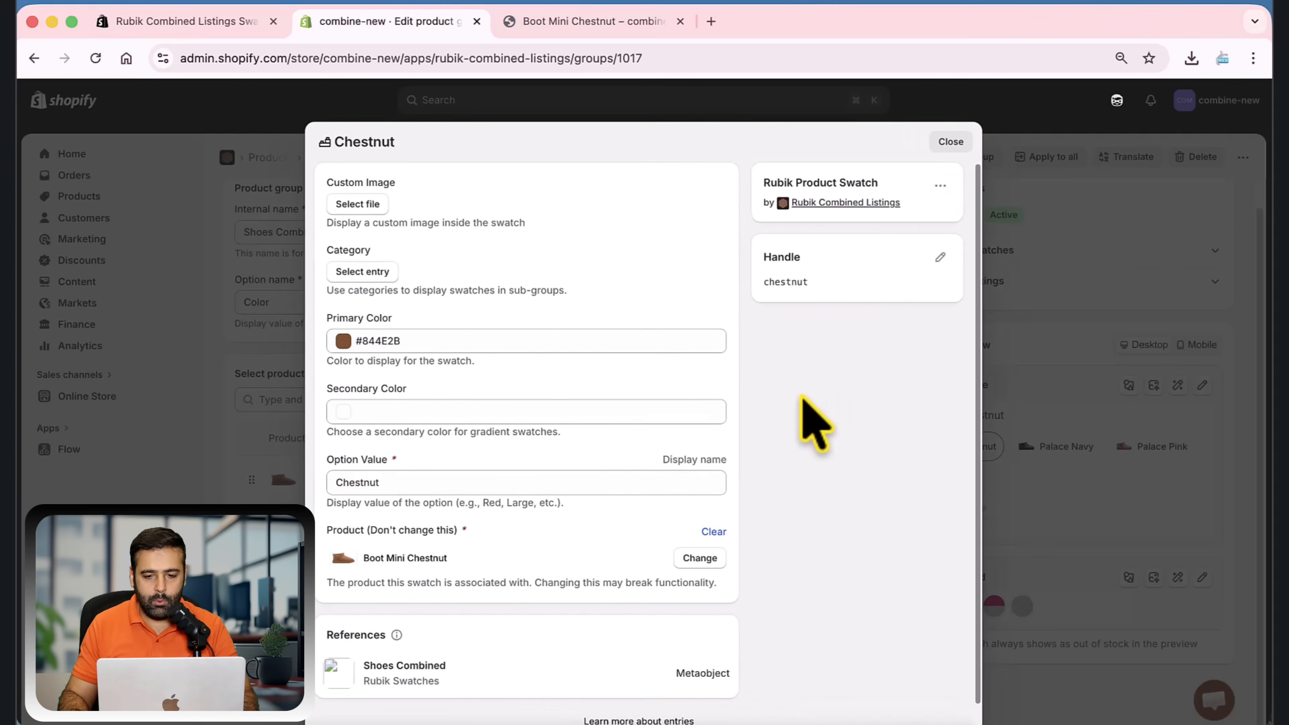
click(952, 142)
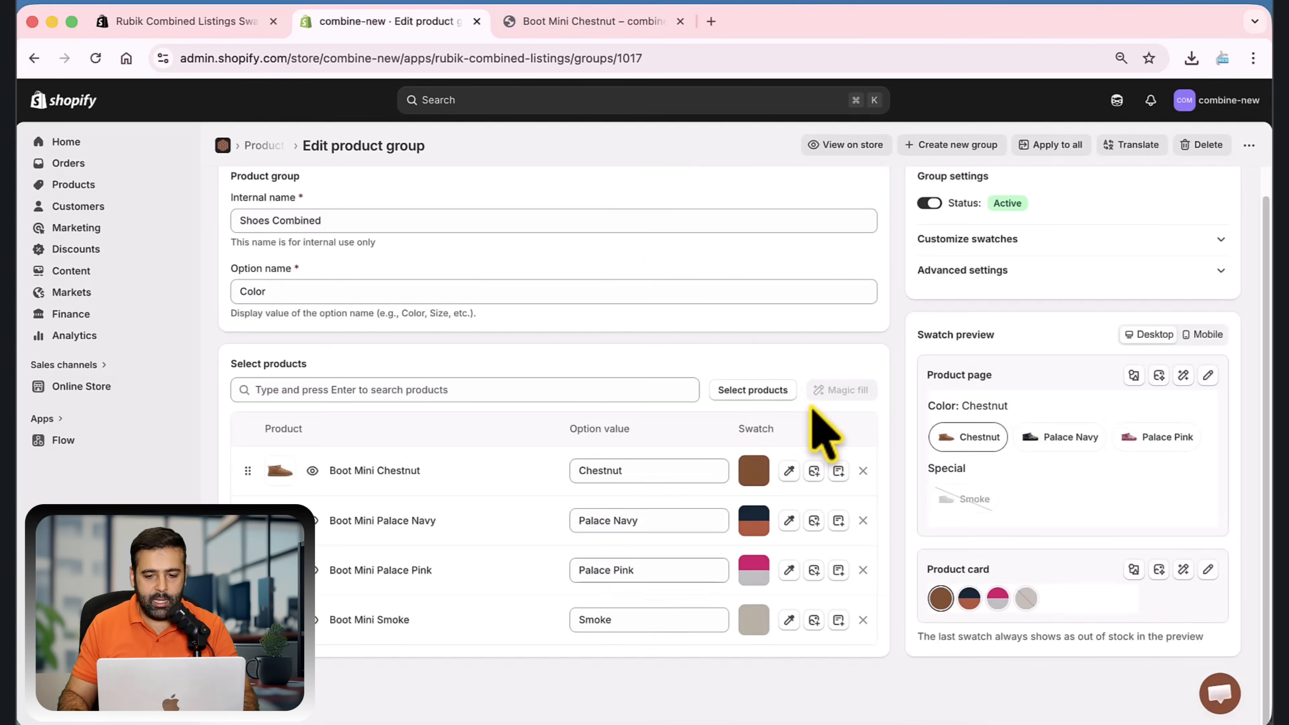
Reload the Boot Mini Chestnut storefront page until the new swatch category shows, and check the sub-groups
click(618, 23)
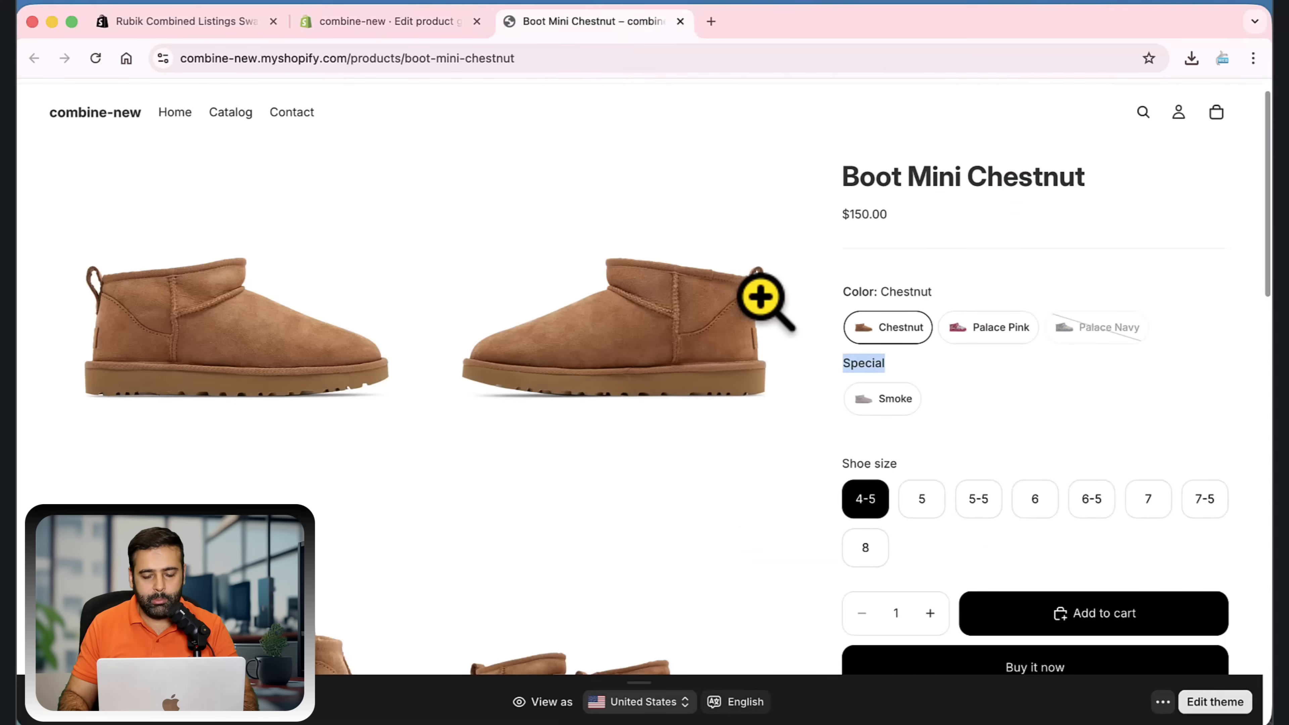
key(super+r)
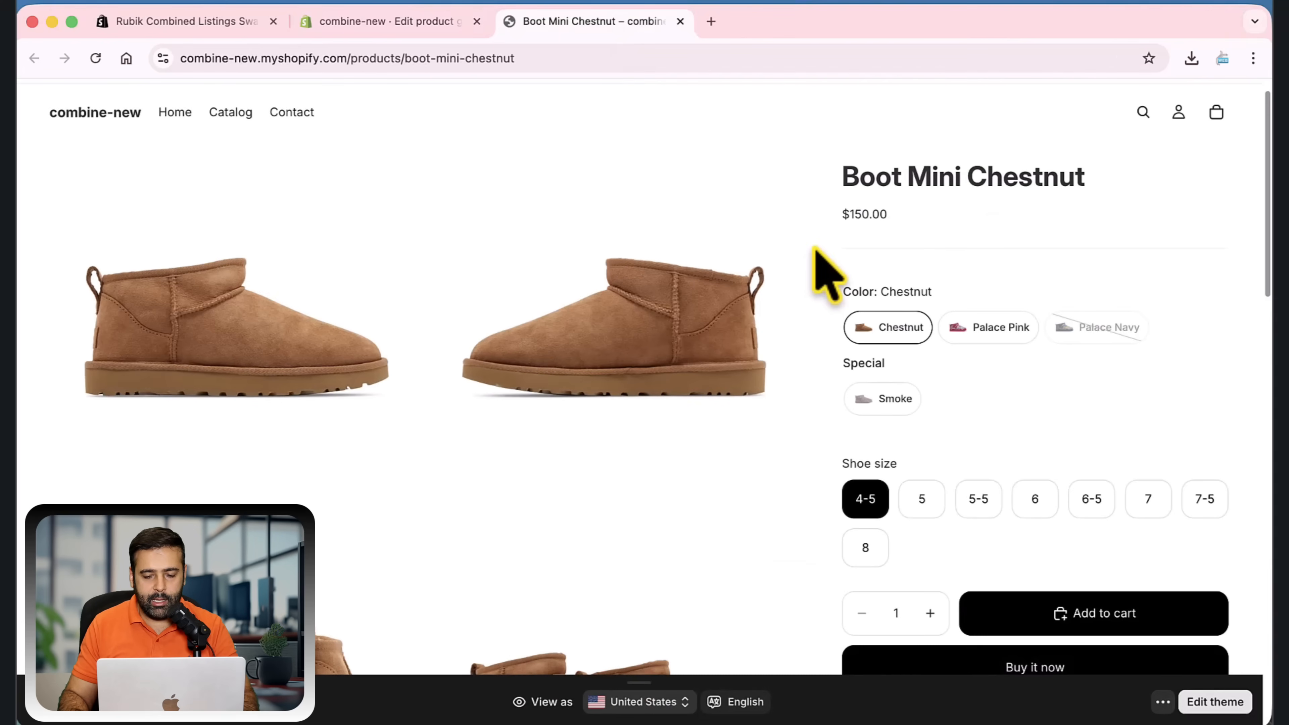
key(super+r)
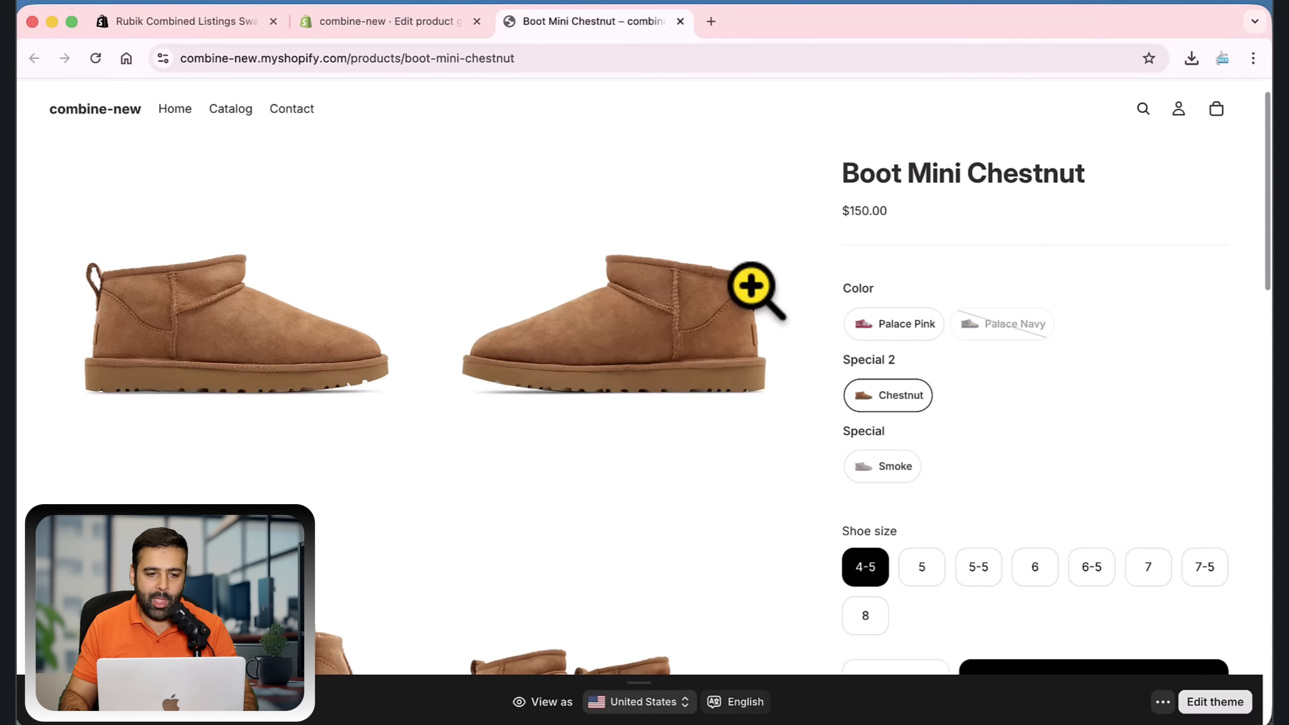
Return to the app's settings and review the out-of-stock, display, product page and product card options
click(401, 22)
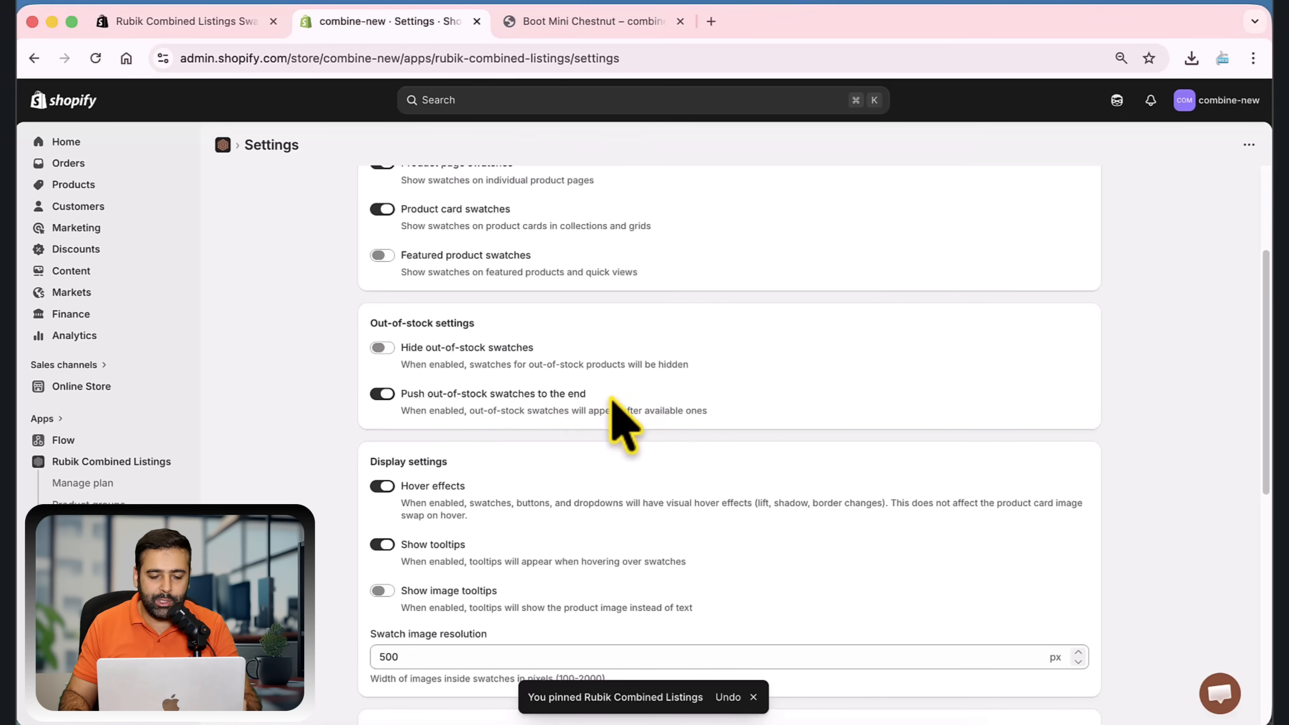
scroll(618, 412, down, 2)
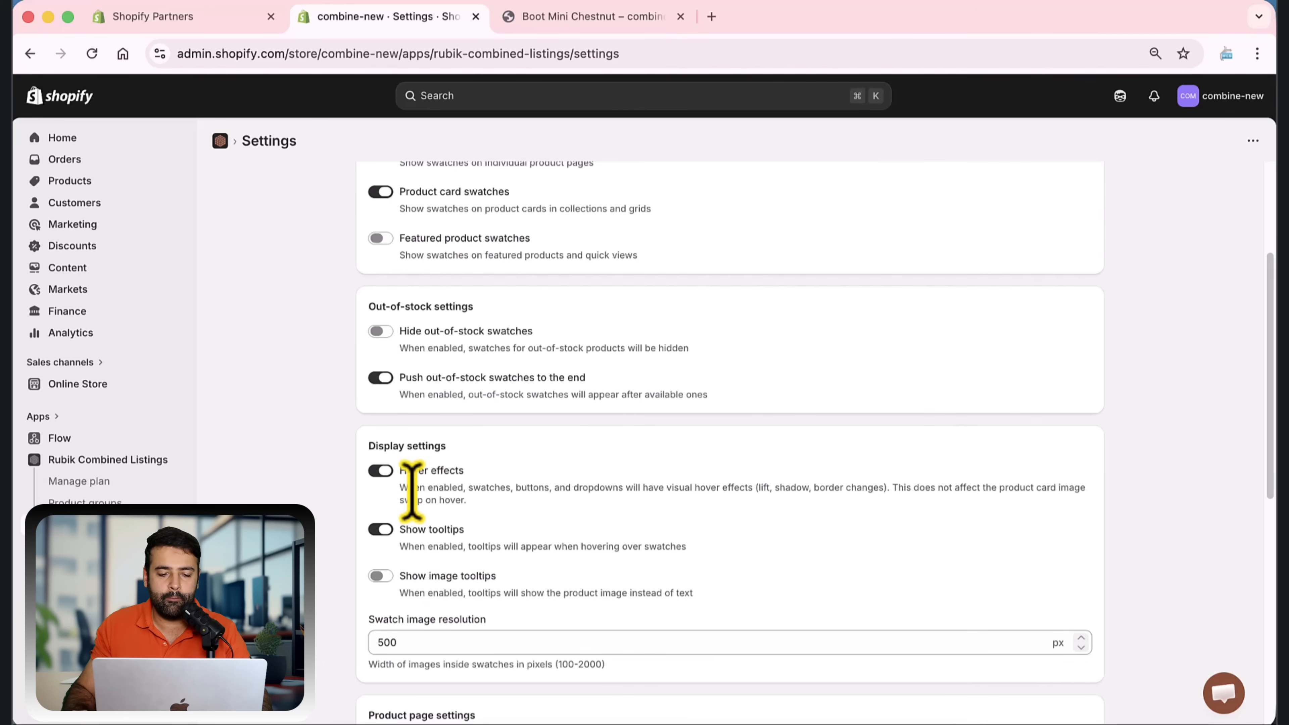
scroll(500, 495, down, 2)
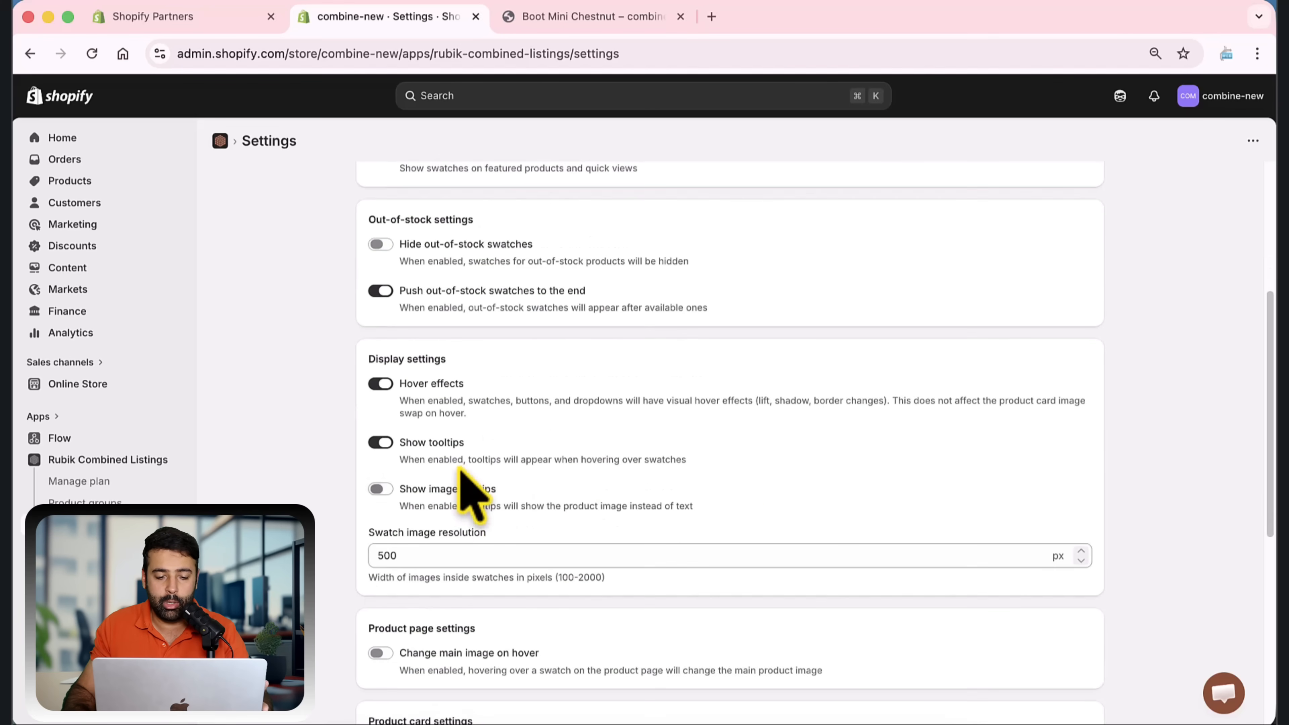
scroll(472, 457, down, 3)
scroll(487, 457, down, 1)
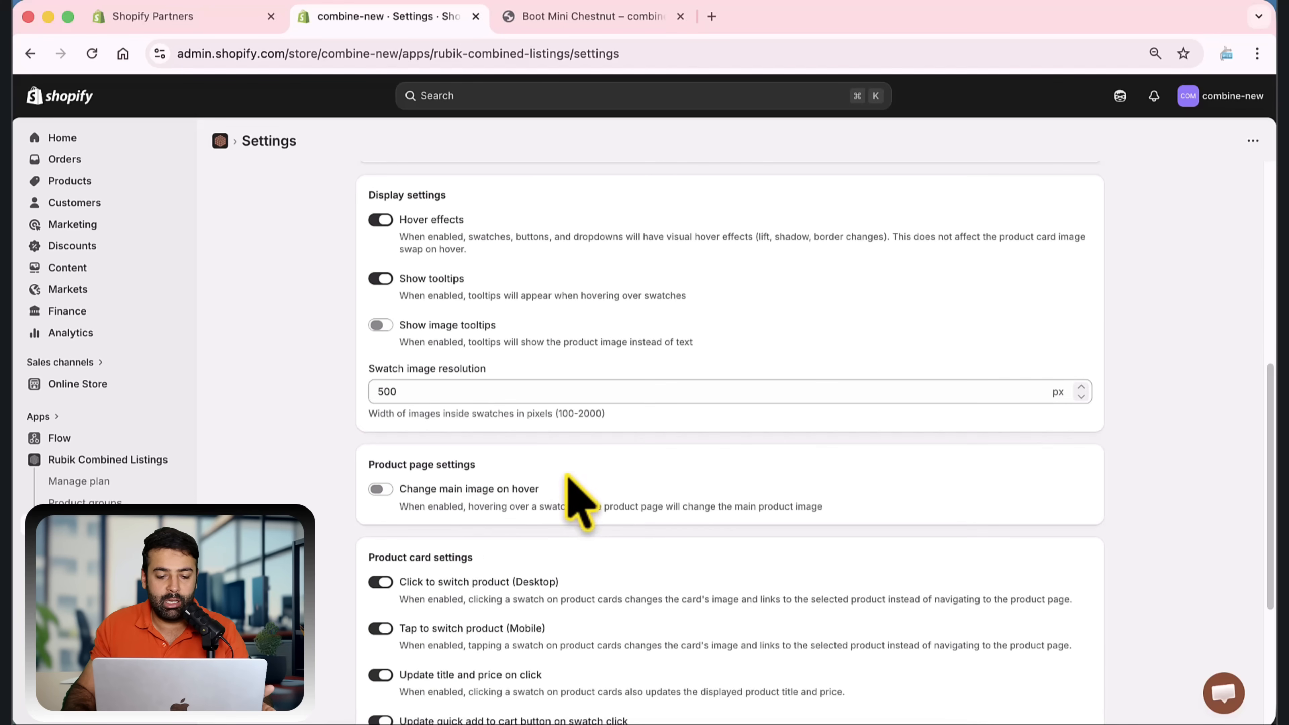
scroll(569, 457, down, 1)
scroll(561, 385, down, 5)
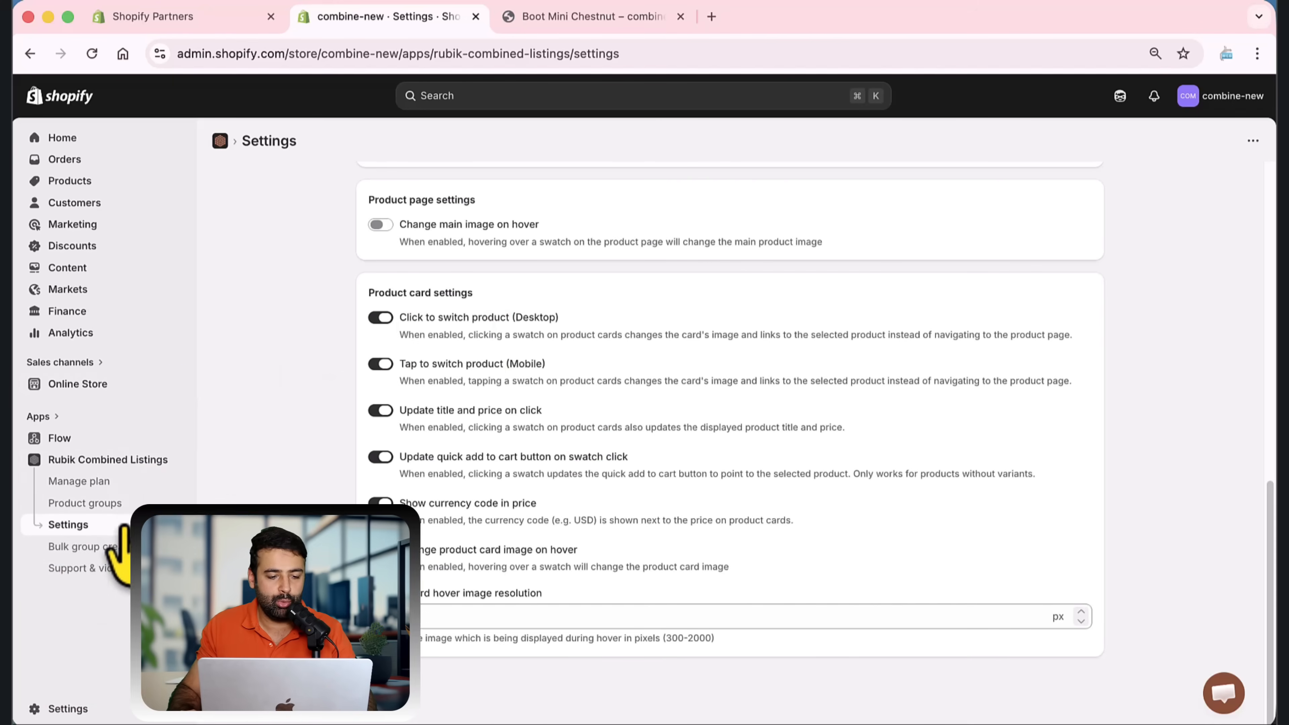
Analyze the catalog for bulk group creation by title pattern matching, with auto-detected separator, option name Color and minimum group size 2
click(124, 556)
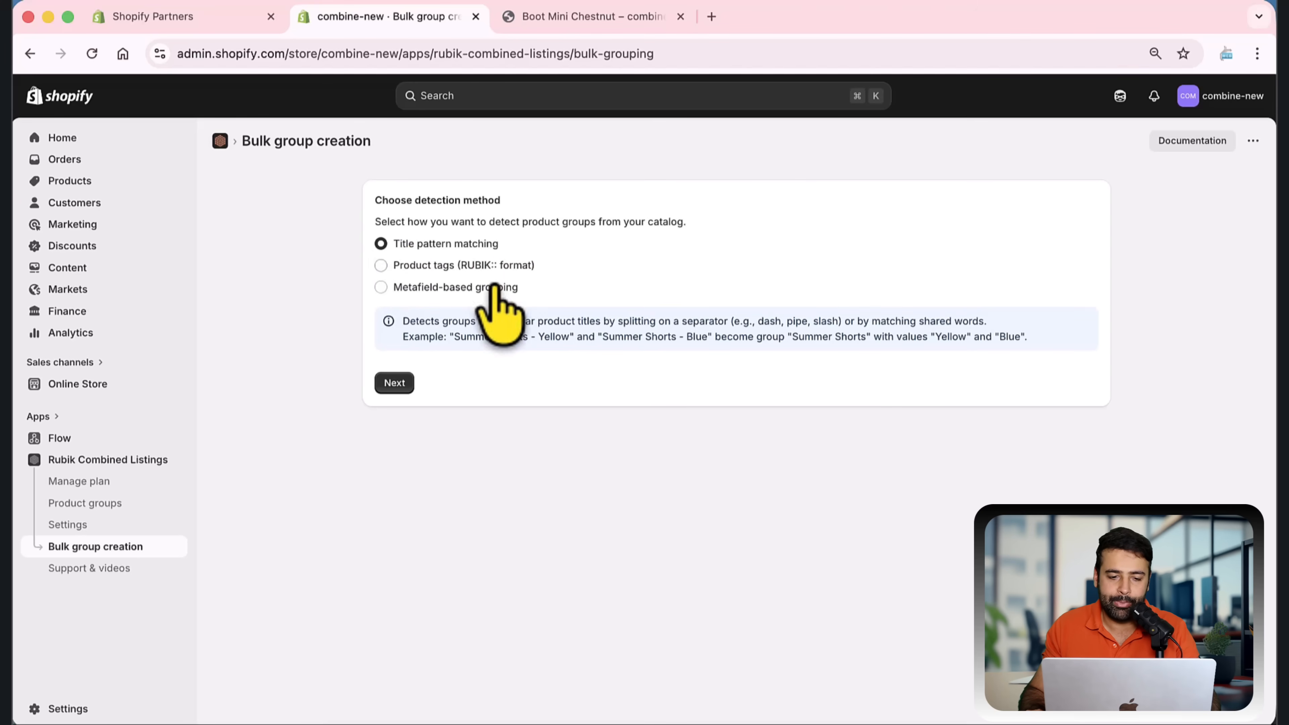
click(401, 384)
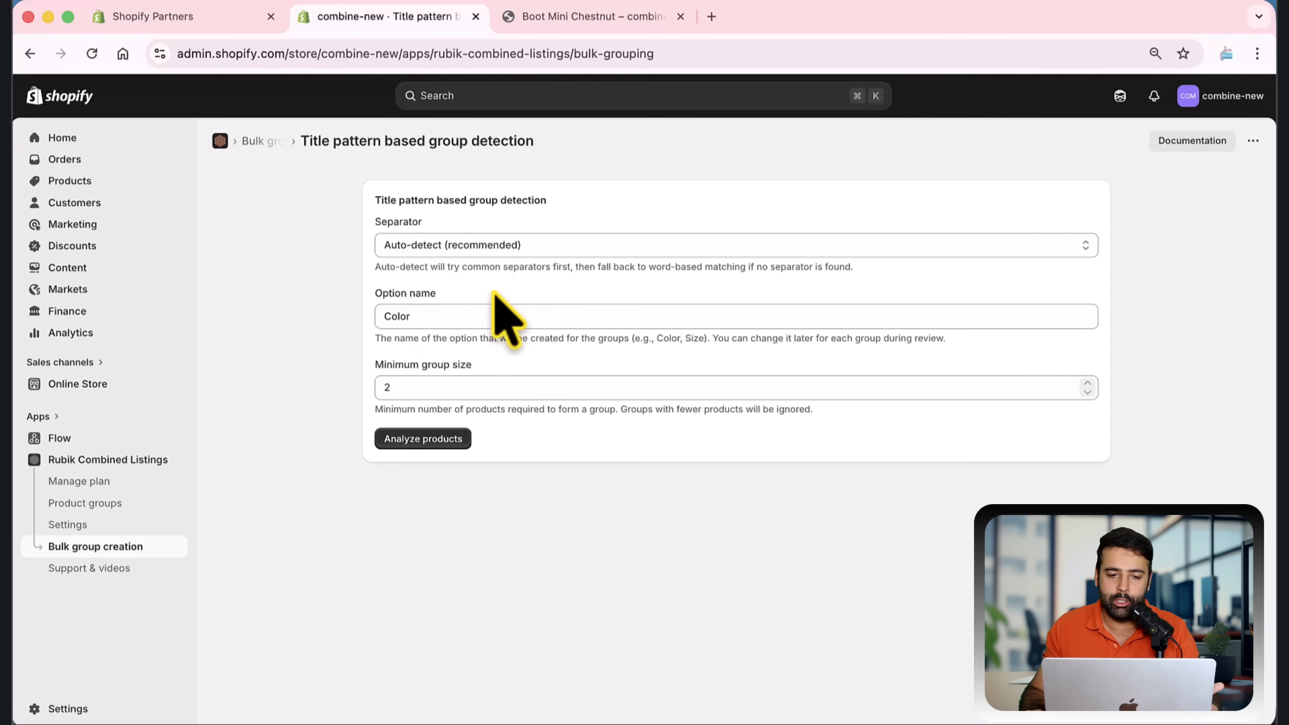
drag(417, 321, 345, 323)
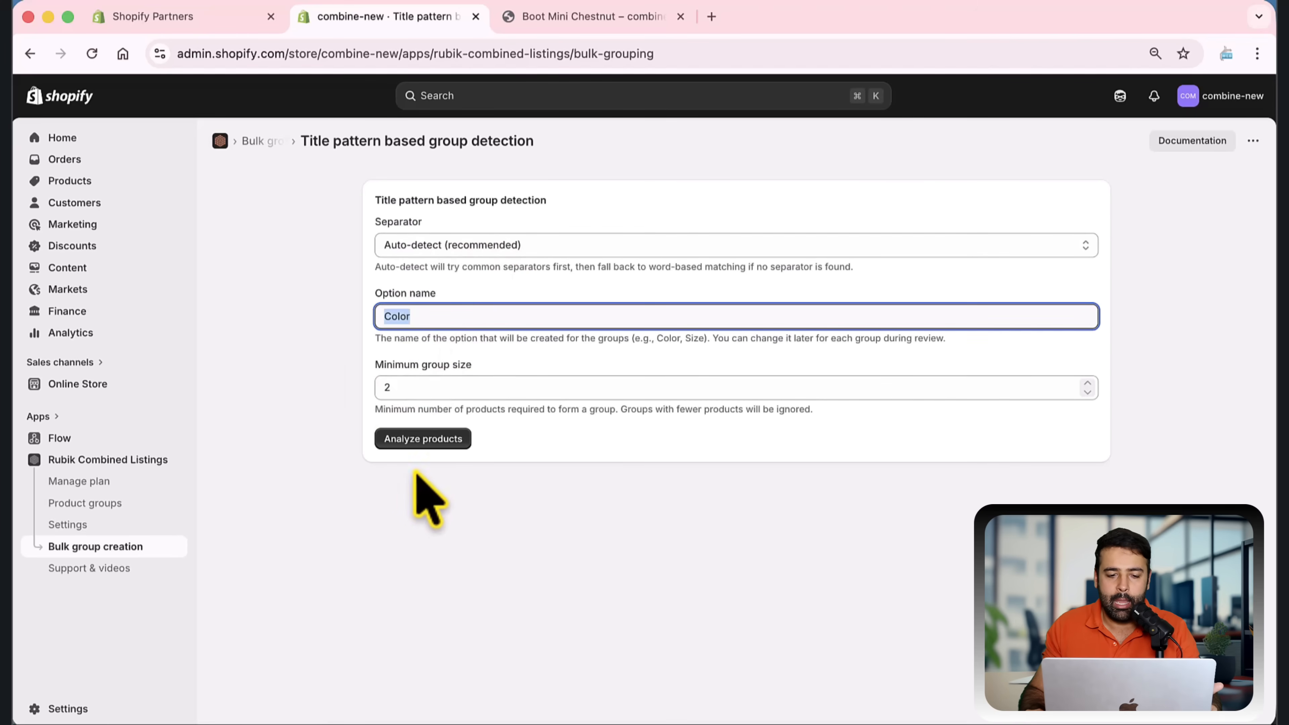
click(435, 441)
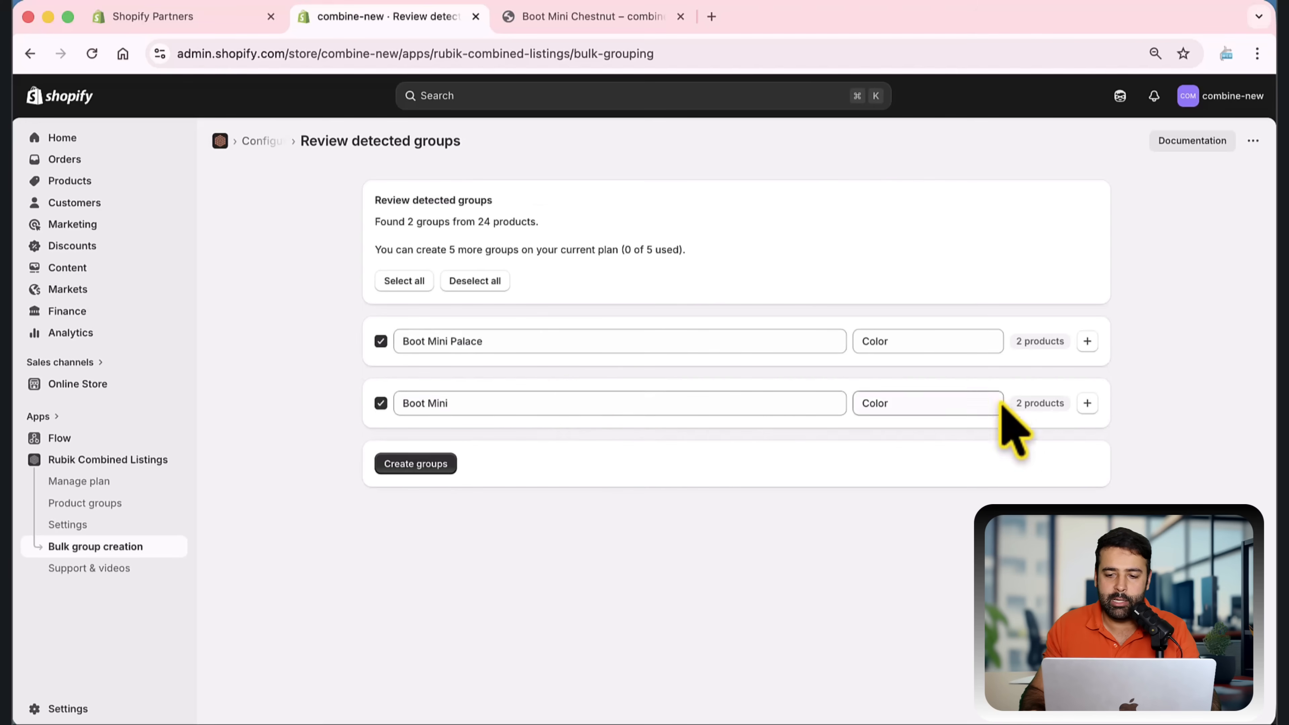
Review the products inside the detected Boot Mini Palace and Boot Mini groups, and create both groups
click(1022, 349)
click(1031, 502)
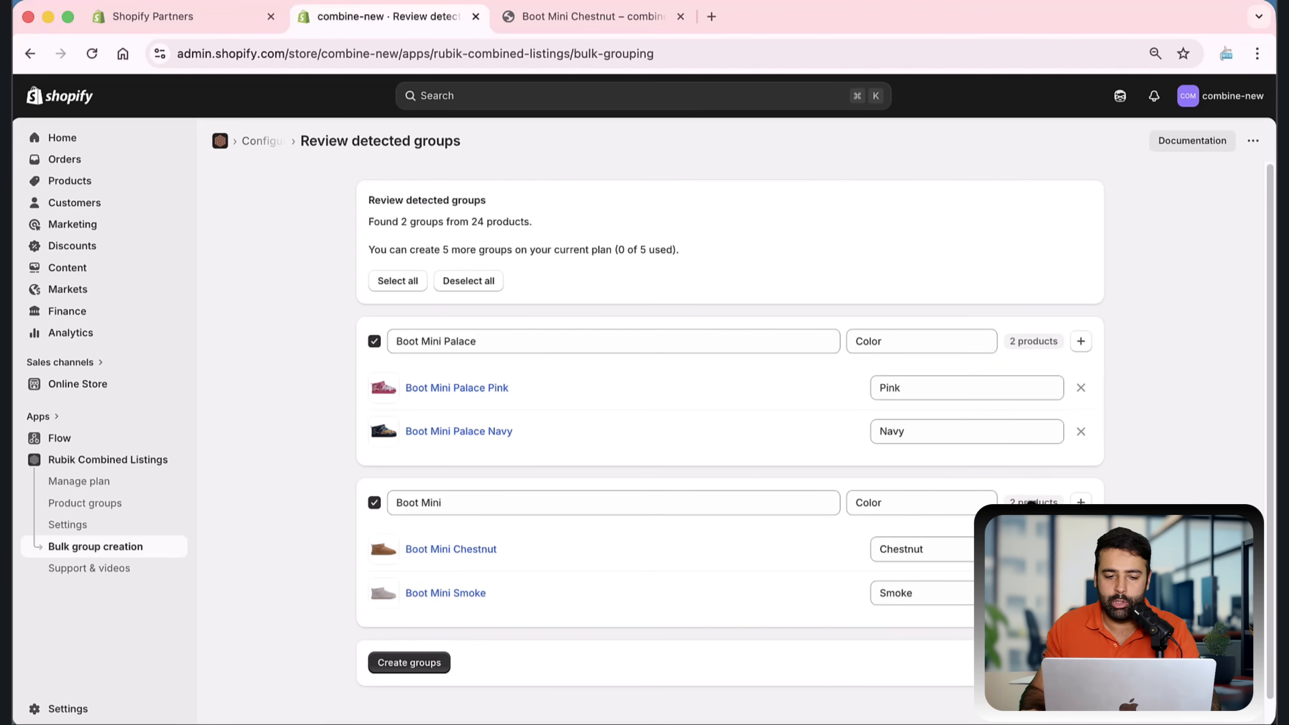
click(1032, 501)
click(1030, 343)
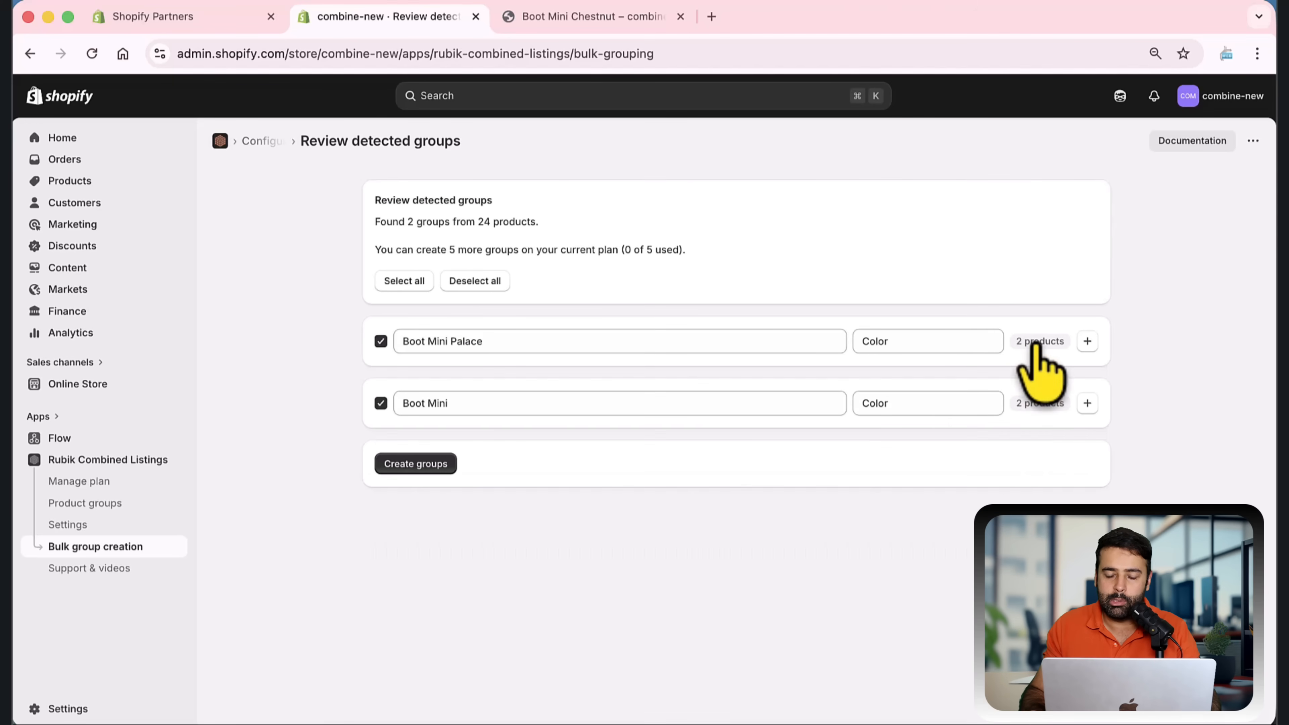
click(1035, 404)
click(1038, 346)
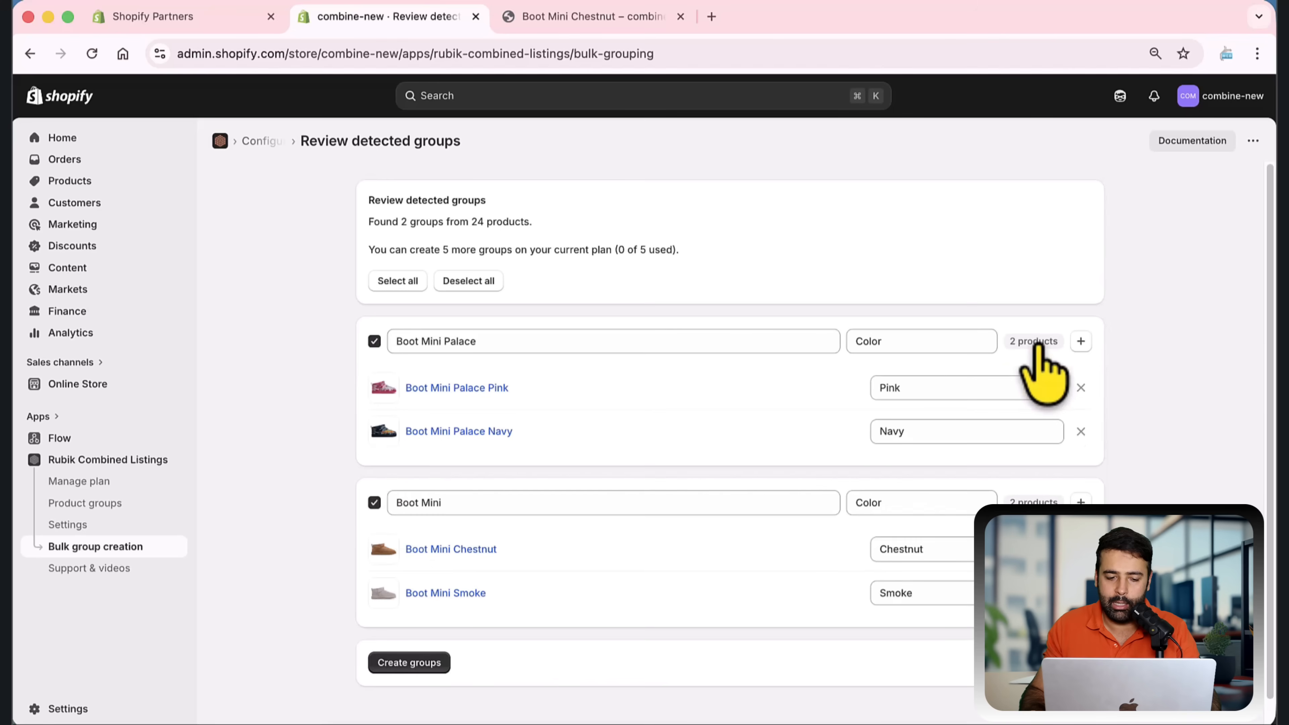
click(429, 662)
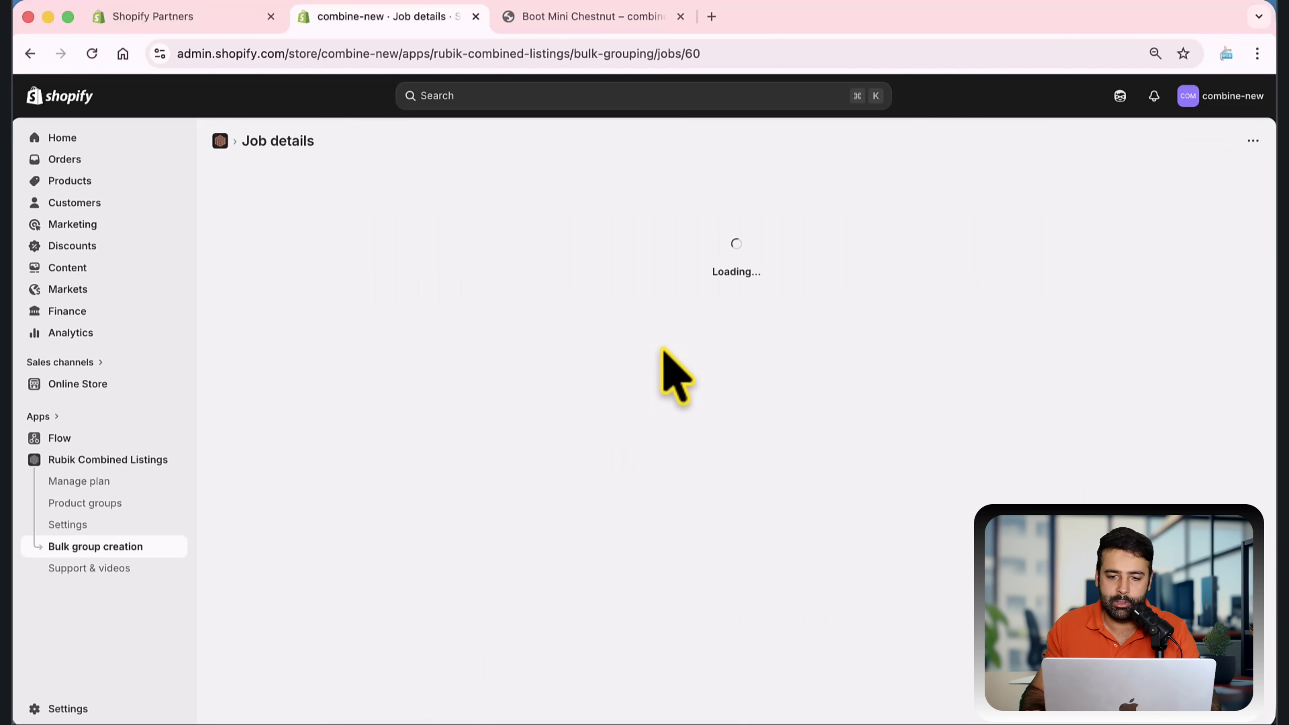